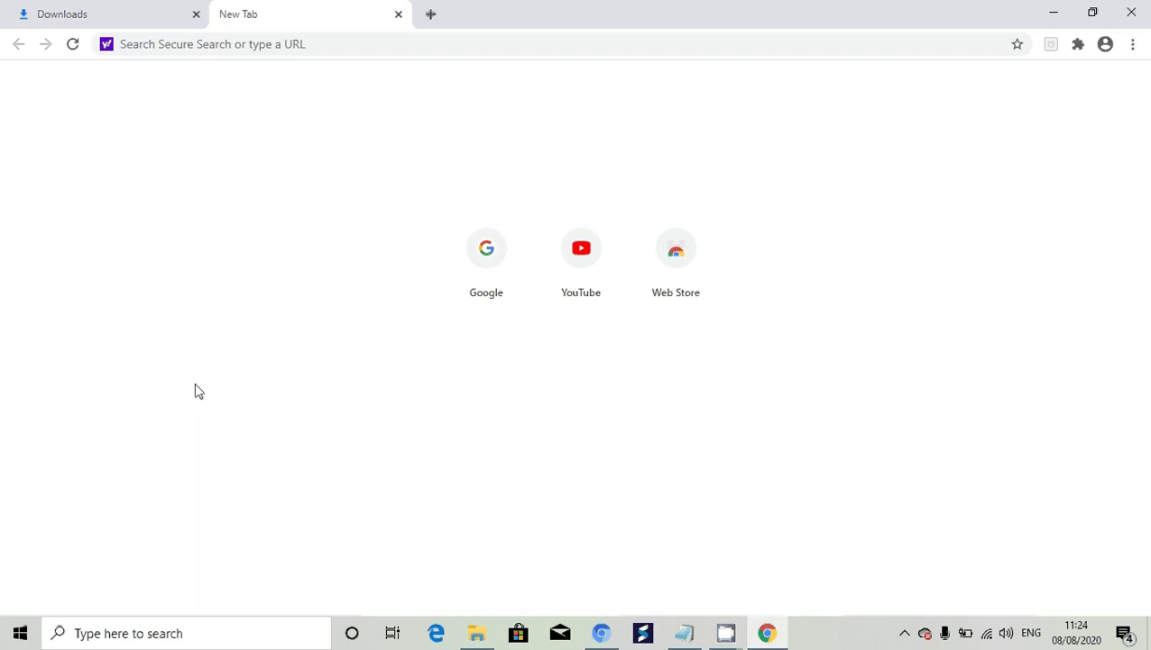
Search the web for 'ltspice' and scroll the Analog Devices LTspice page to Download LTspice
left_click(325, 46)
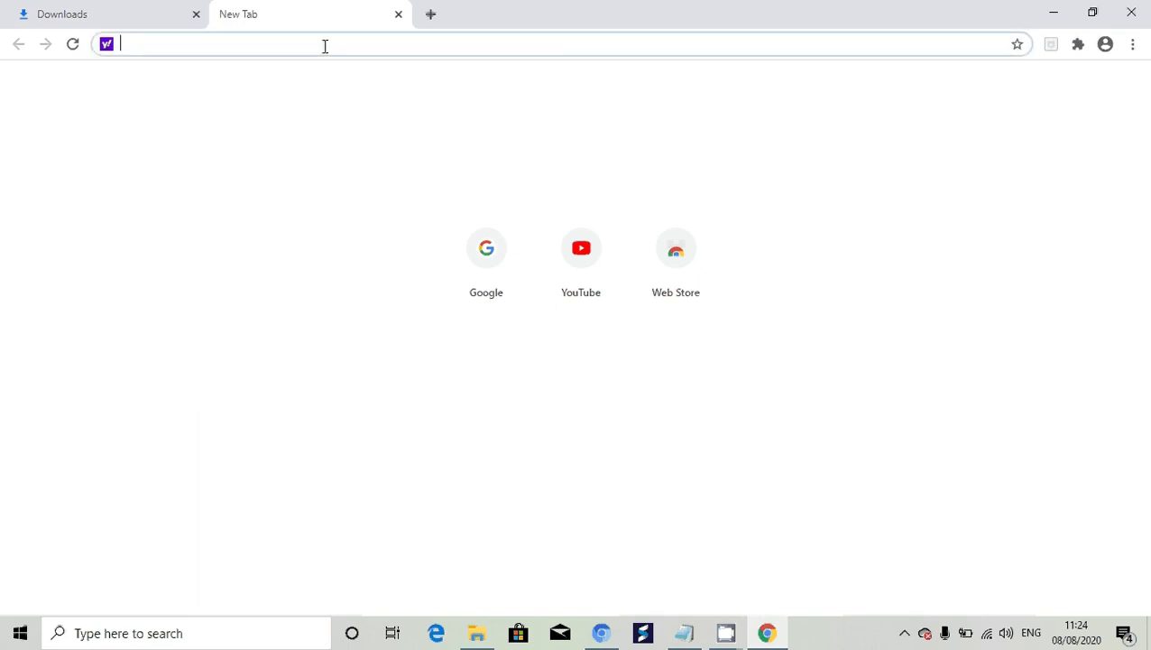
type("ltspice")
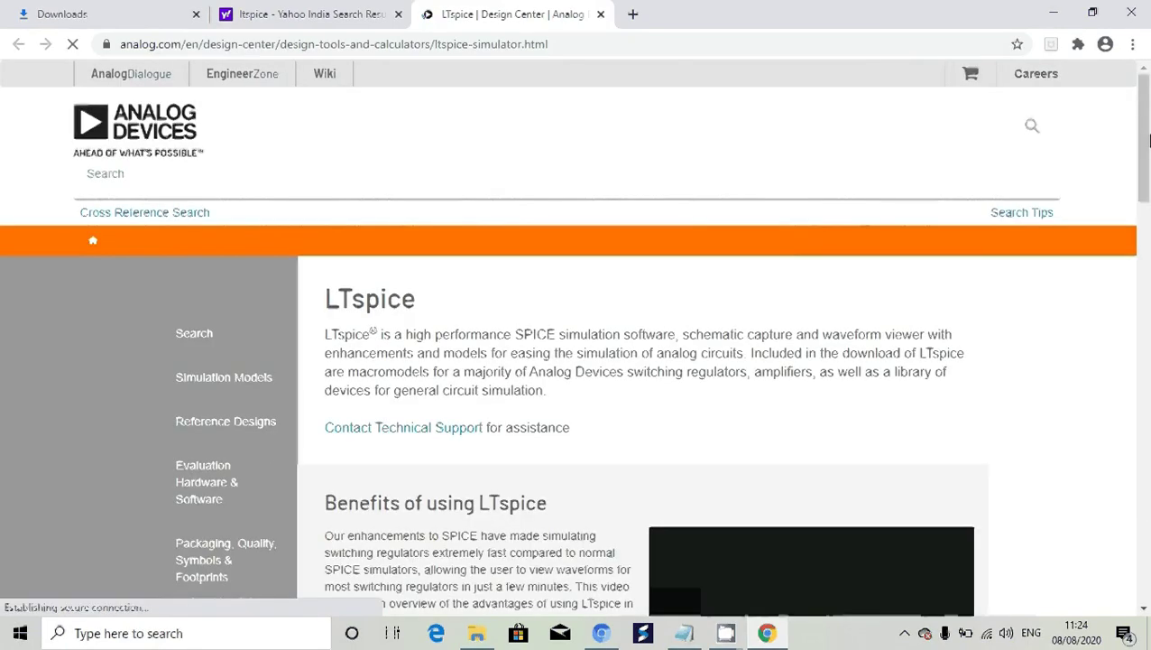
left_click_drag(1150, 137, 1149, 267)
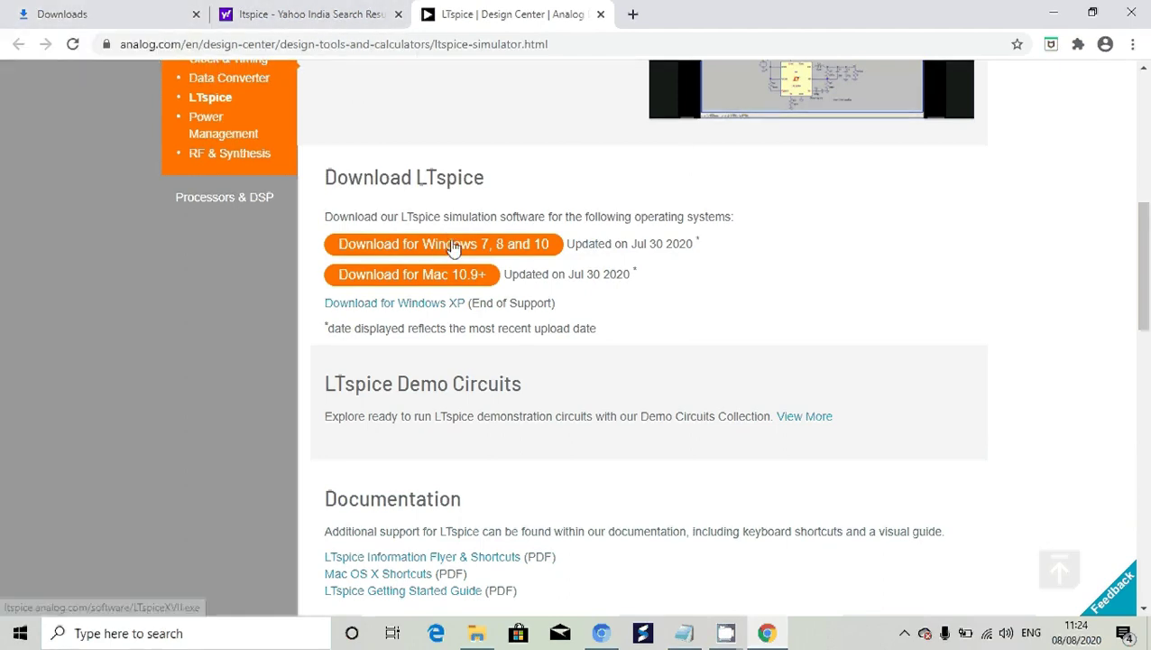
Run LTspiceXVII.exe from Downloads, accept the licence, then cancel the overwrite and close the installer
left_click(149, 13)
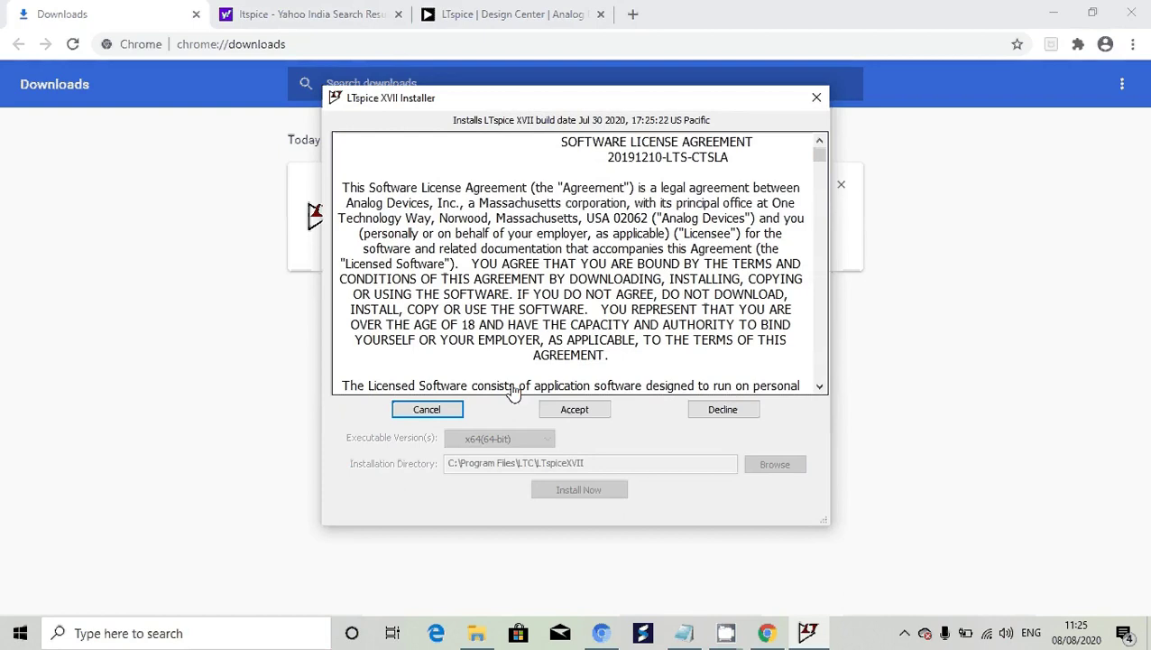
left_click(597, 415)
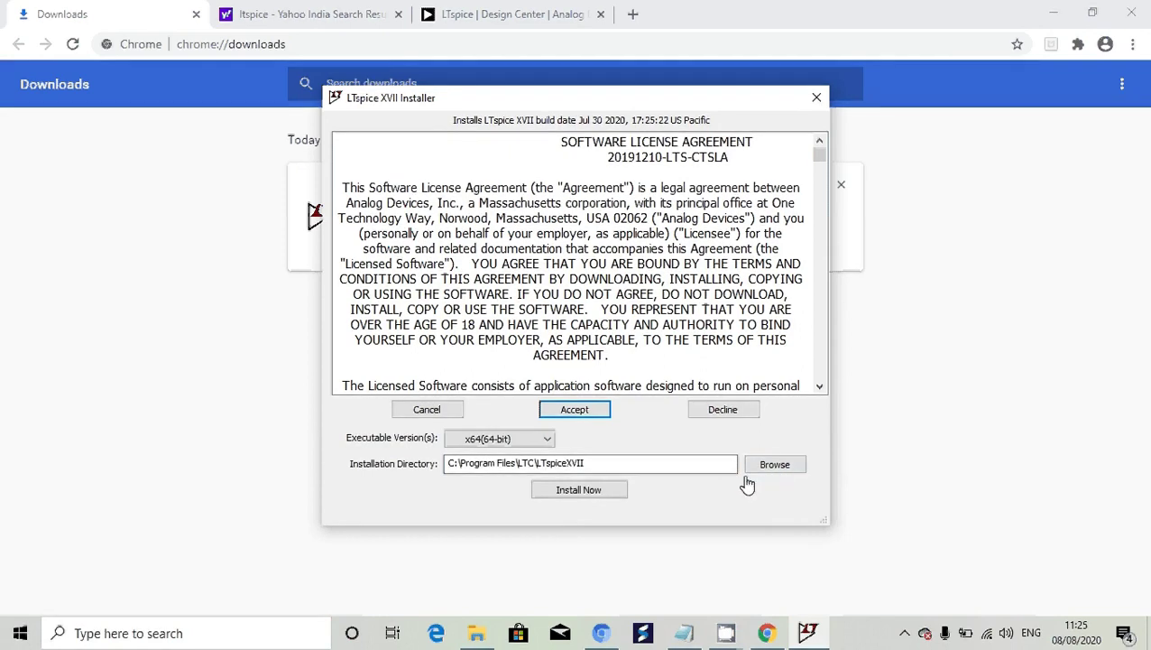
left_click(596, 497)
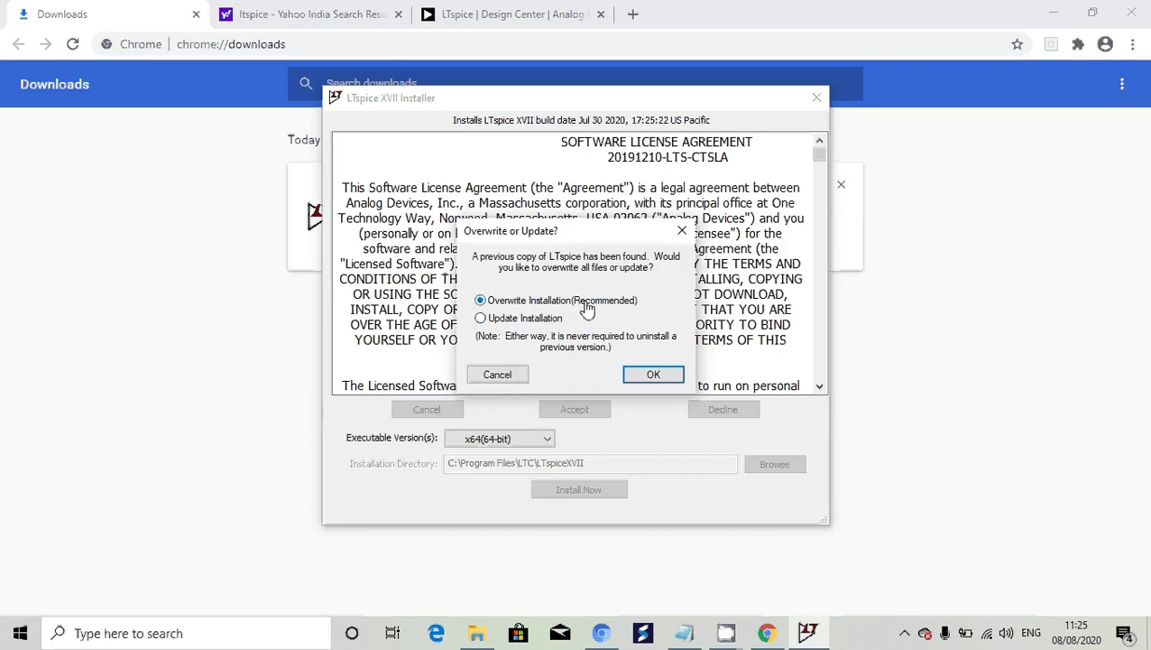
left_click(510, 381)
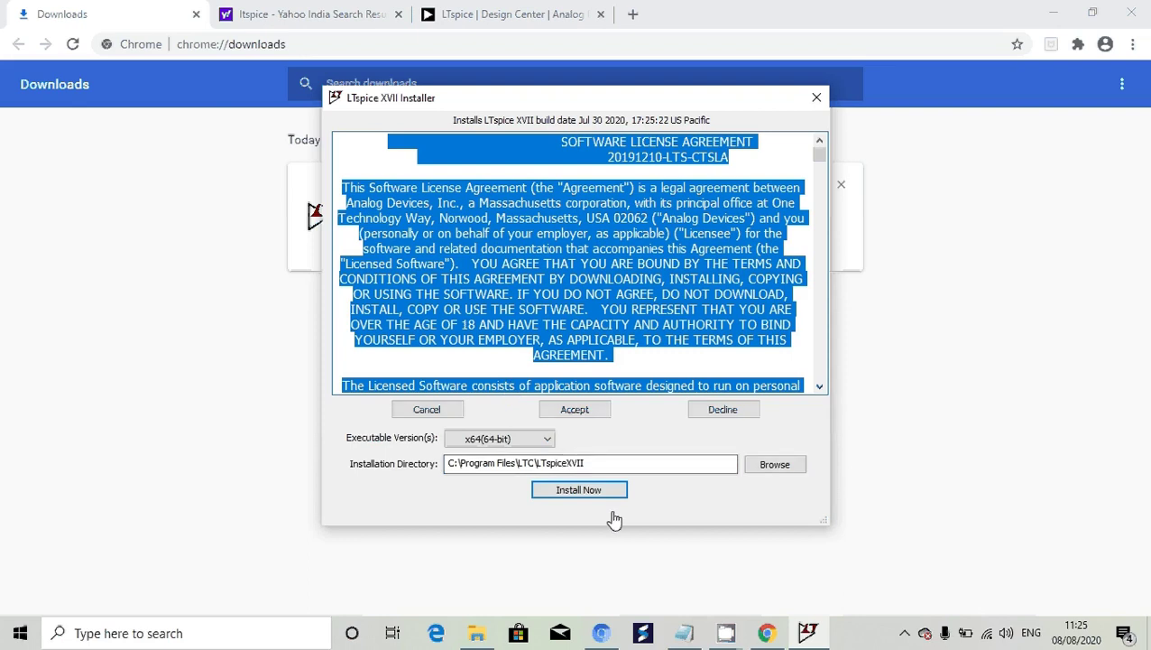
left_click(818, 107)
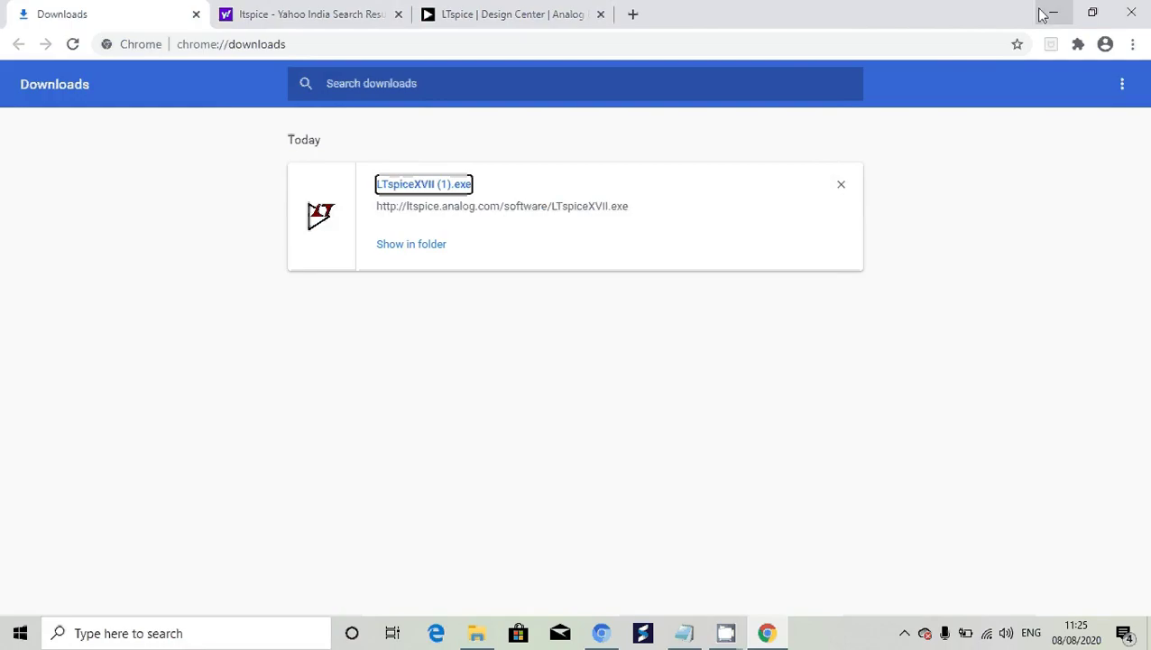
Minimize Chrome, launch LTspice XVII from its desktop icon, and close it again
left_click(1052, 13)
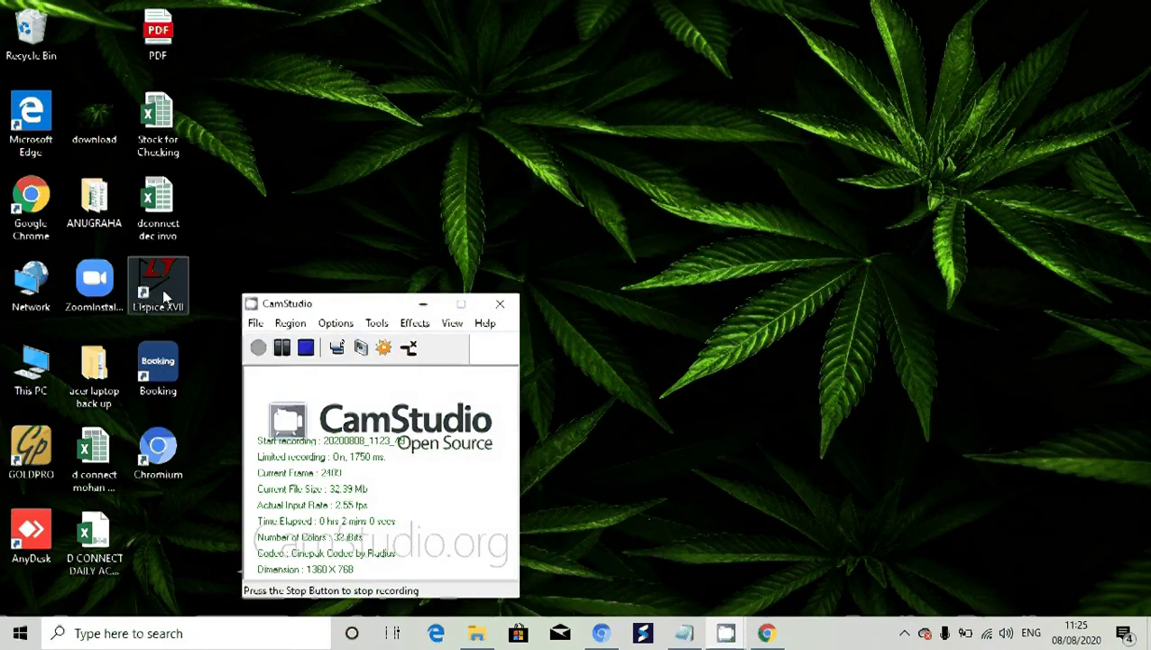
double_click(159, 287)
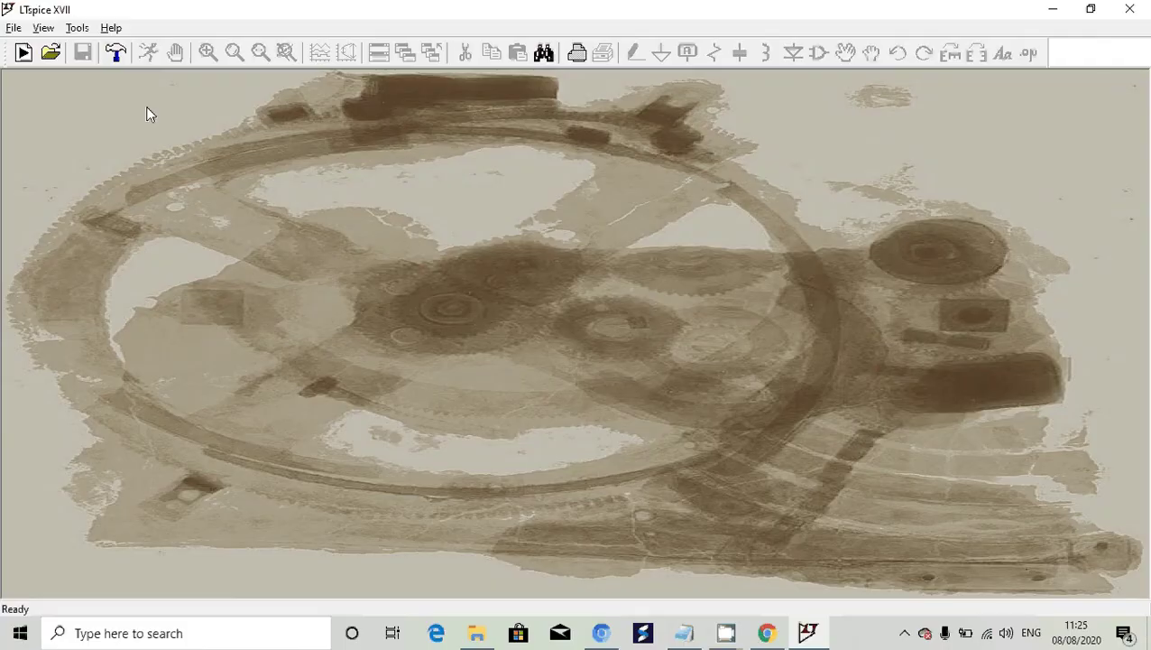
left_click(1135, 10)
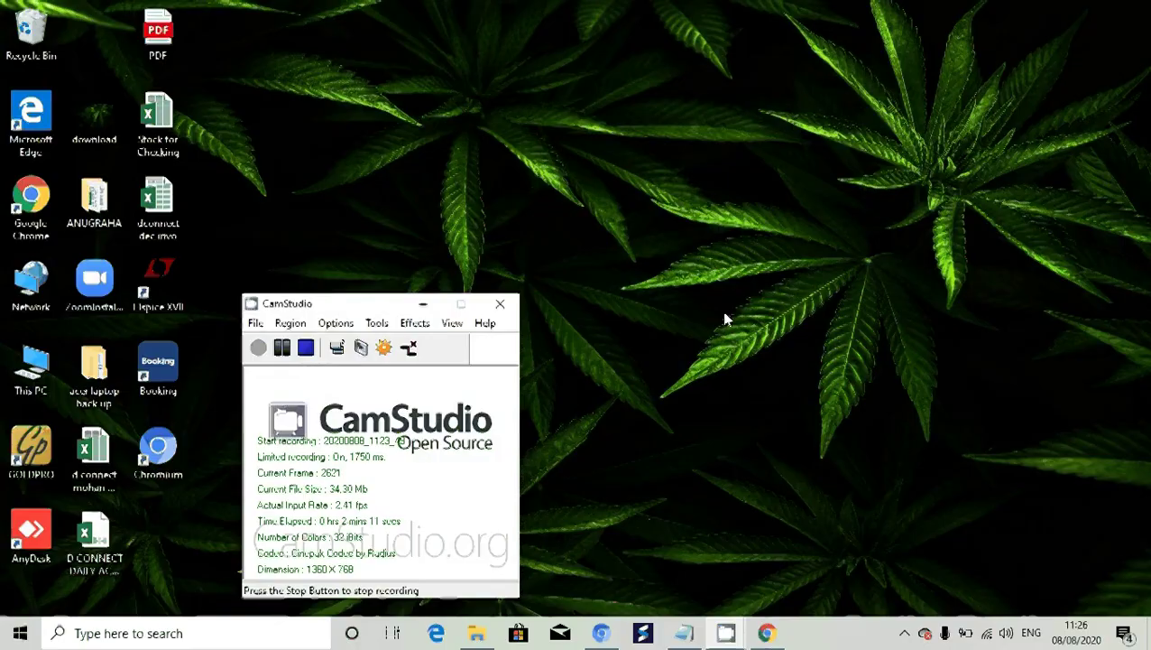
Restore Chrome, close the Downloads tab and search Yahoo for 'glade layout editor'
left_click(766, 633)
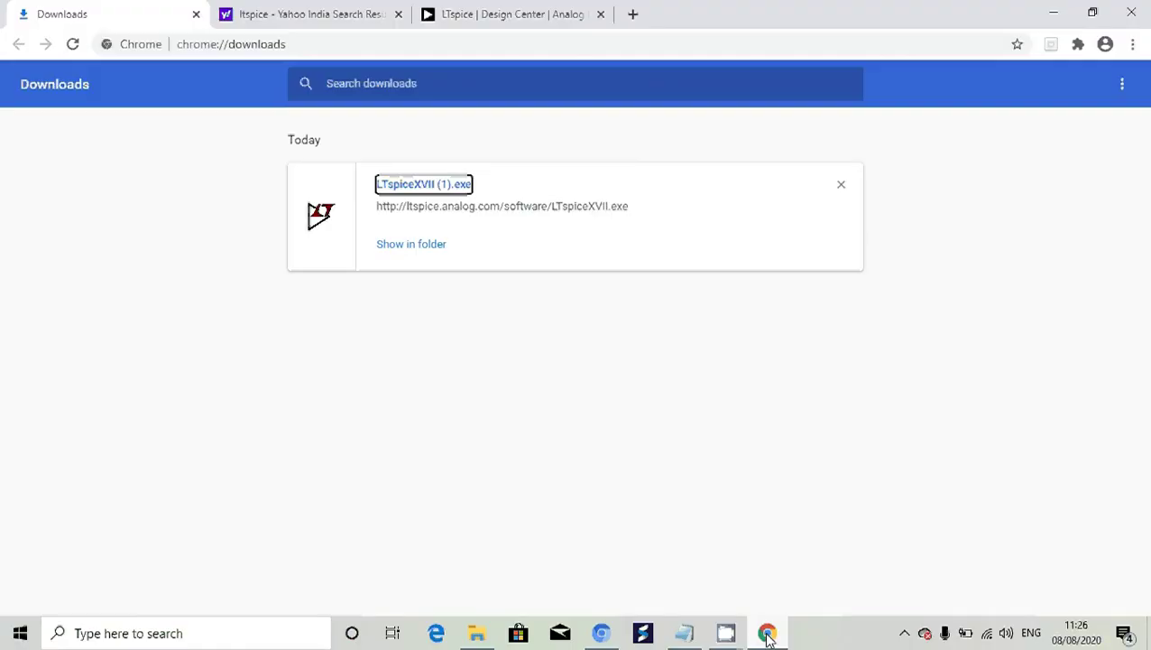
left_click(195, 14)
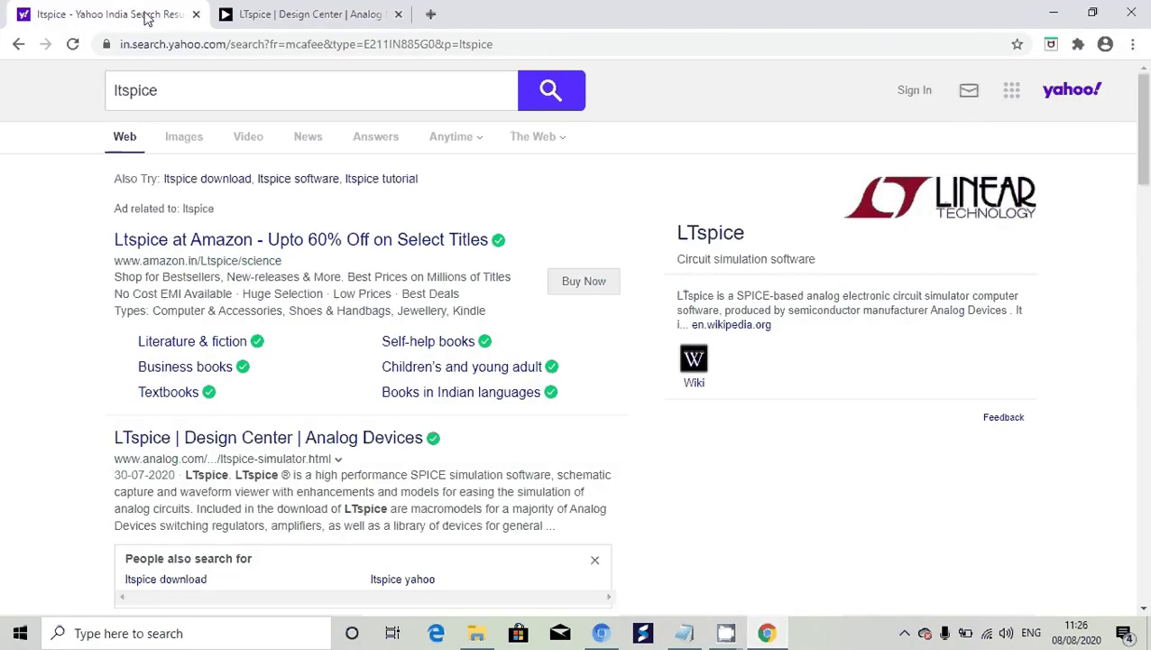
left_click(157, 106)
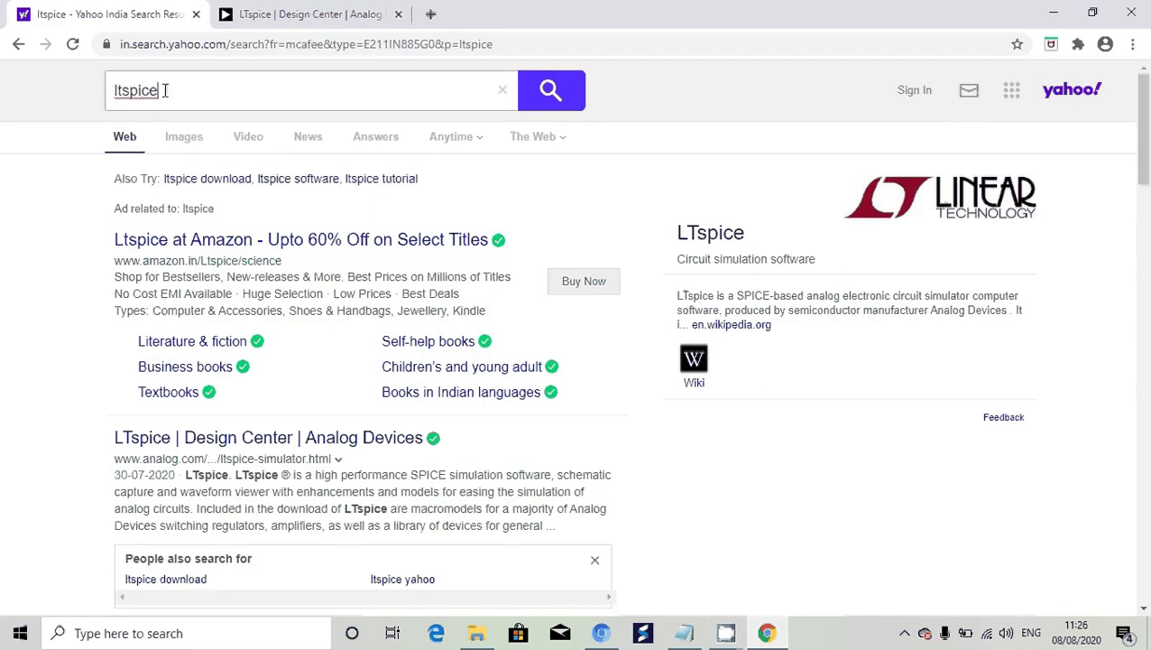
left_click_drag(159, 92, 97, 105)
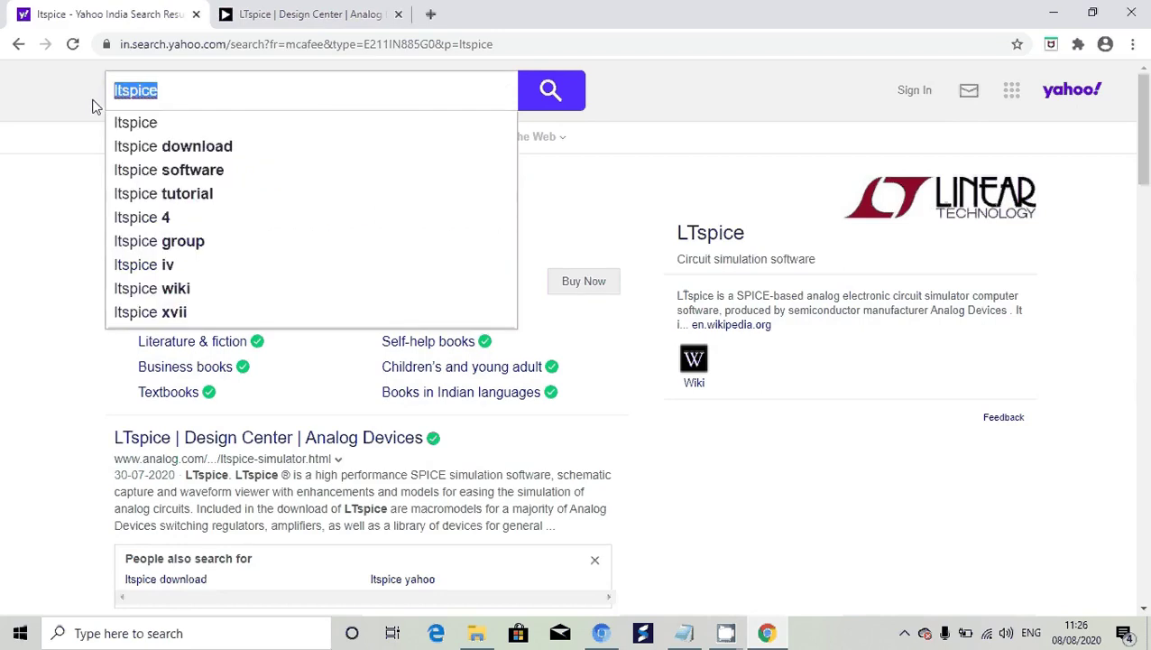
type("glade")
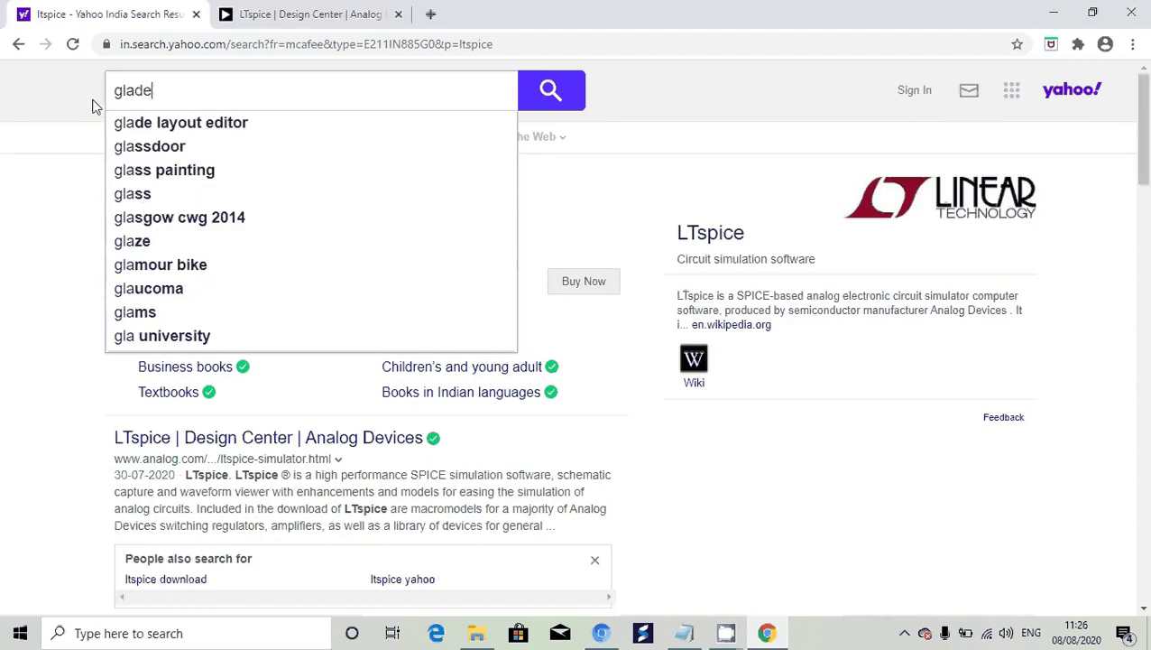
type(" layo")
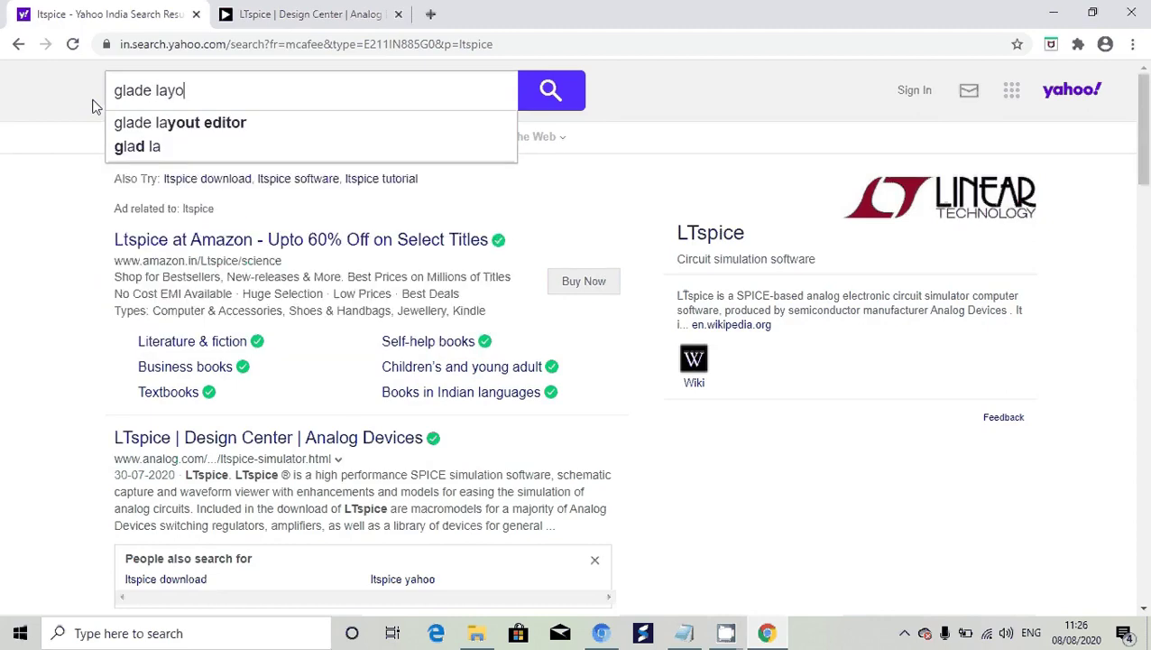
type("ut e")
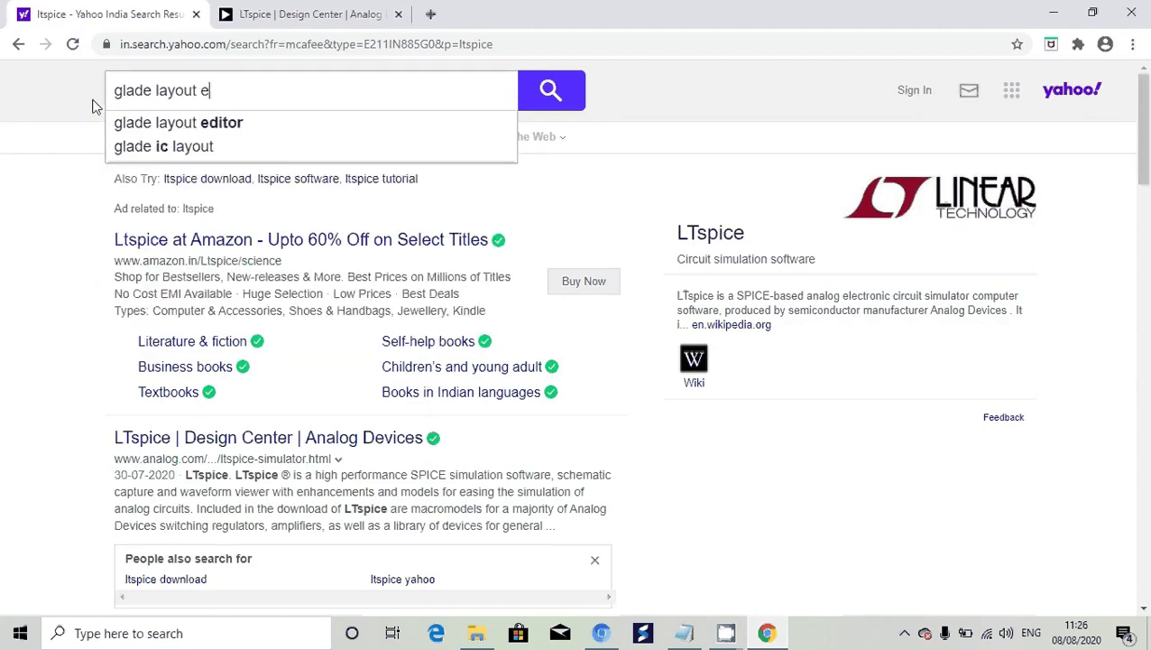
type("ditor")
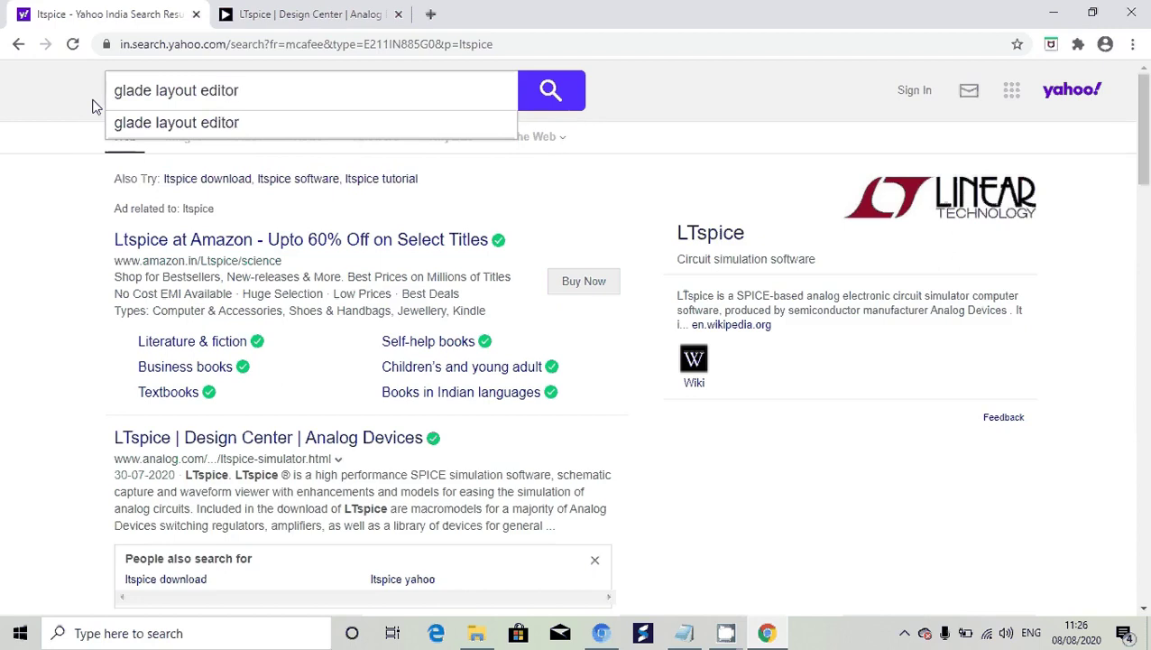
key("Return")
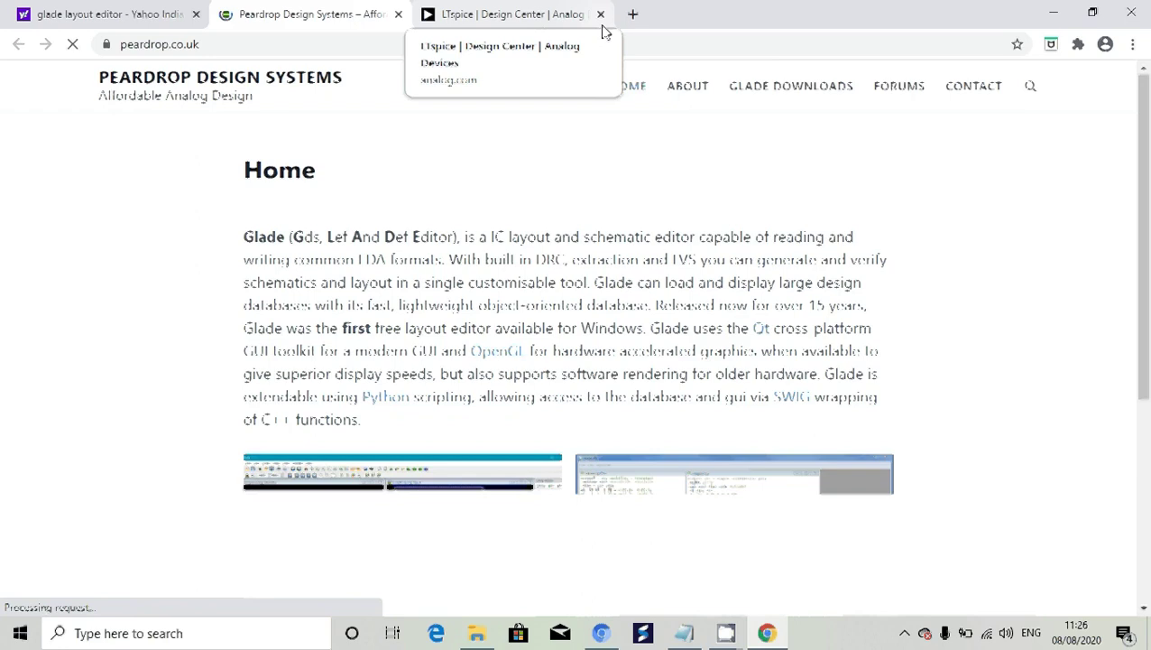
Close the LTspice tab, browse the Glade Downloads version list, then scroll the Peardrop home page to its links
left_click(601, 16)
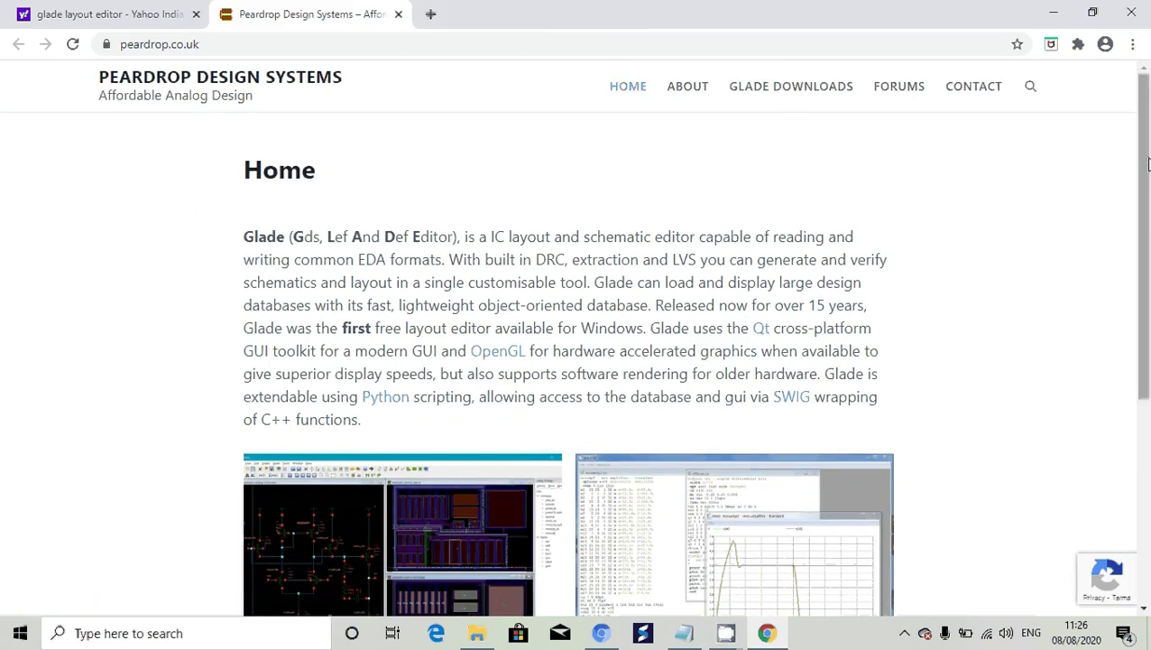
left_click(780, 100)
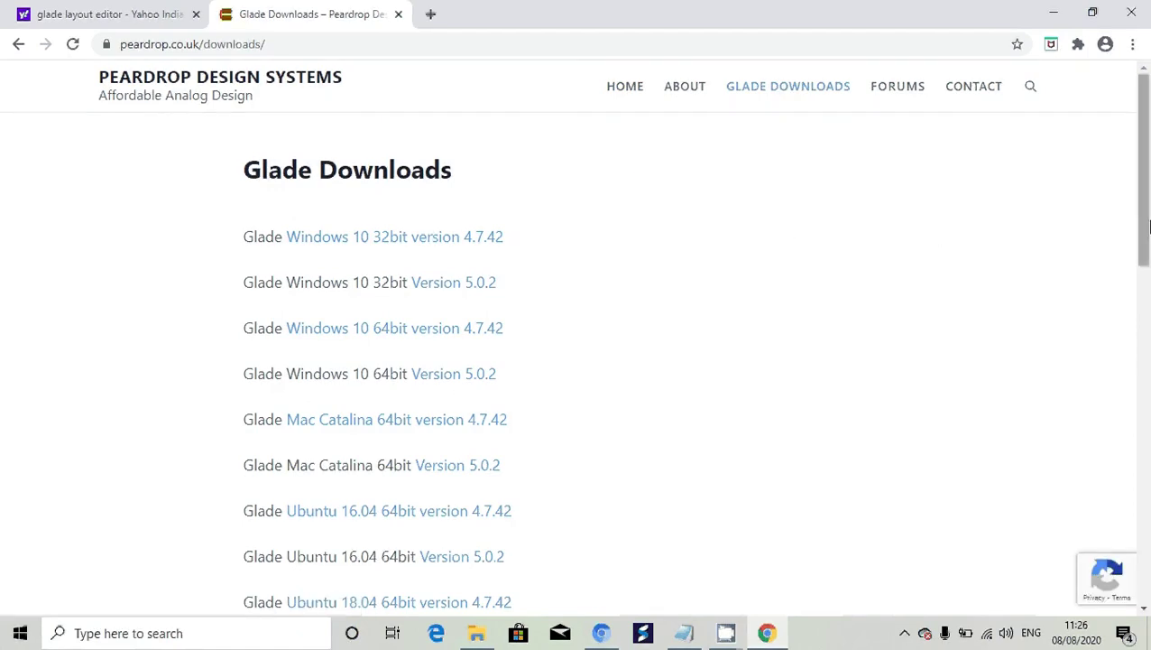
mouse_move(1149, 228)
left_mouse_down()
mouse_move(1149, 344)
mouse_move(1149, 229)
left_mouse_up()
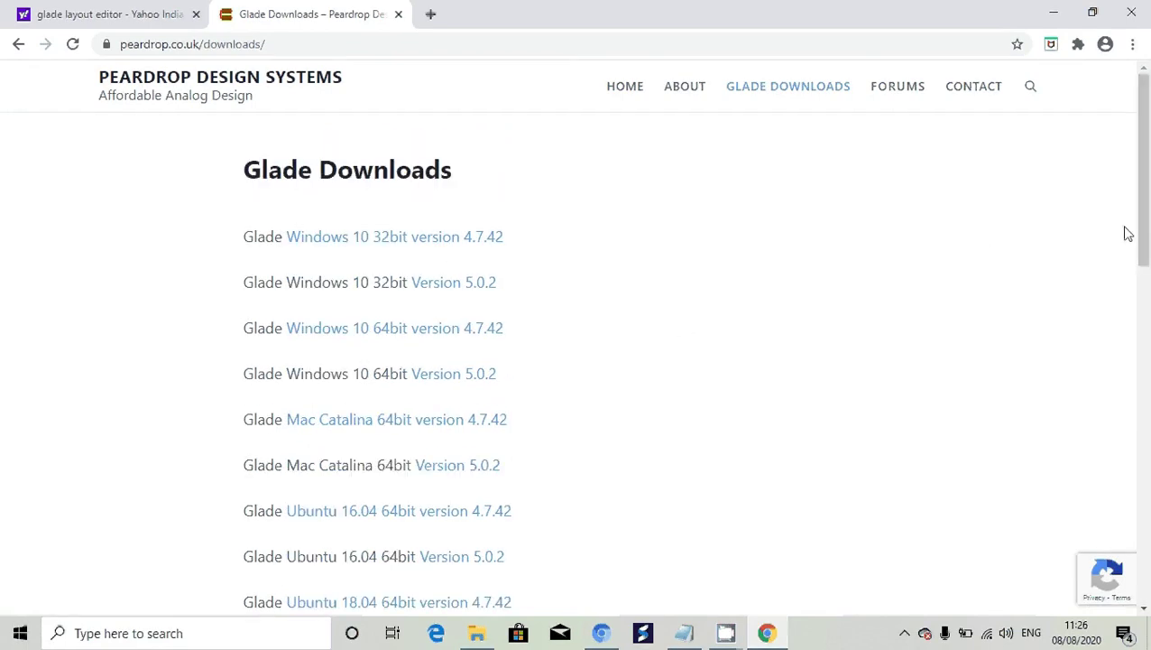
mouse_move(1150, 209)
left_mouse_down()
mouse_move(1150, 417)
mouse_move(1150, 197)
left_mouse_up()
left_click(625, 91)
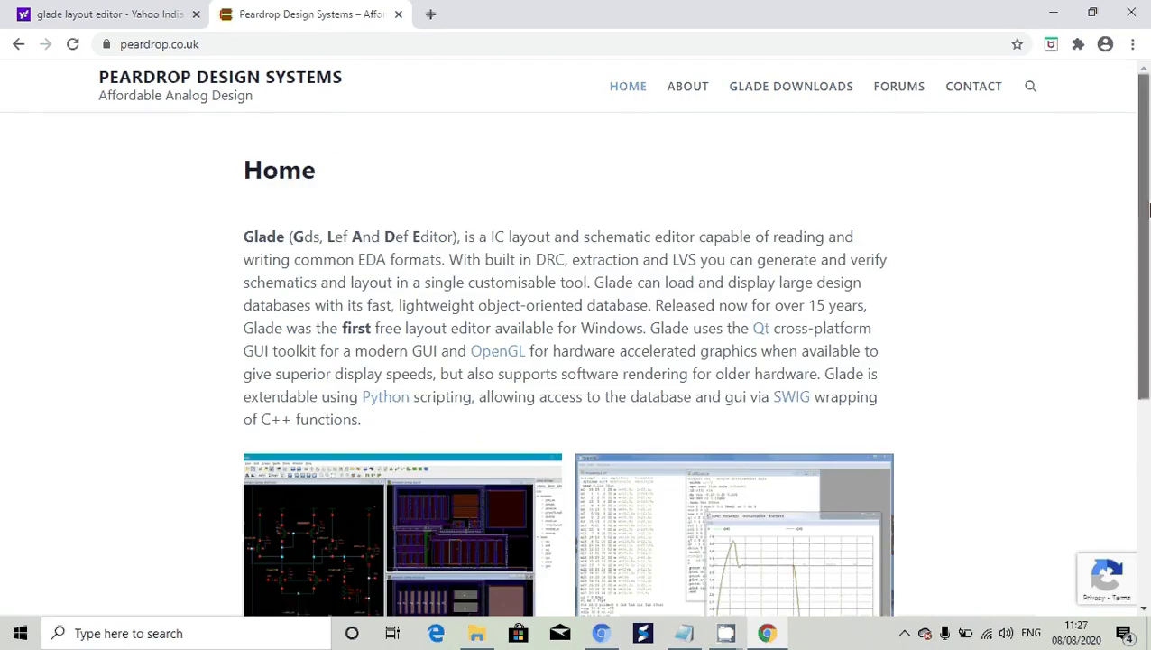
left_click_drag(1144, 208, 1149, 414)
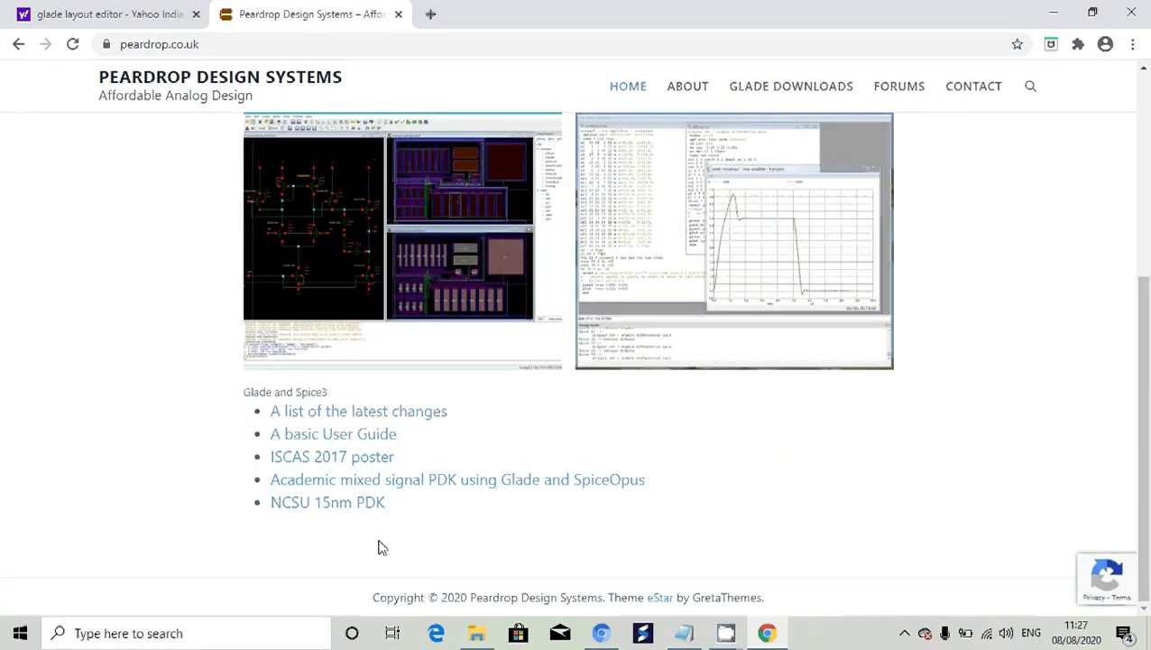
Open the APDK CNM25 design-kit page at its download section listing the Glade 4.7.37 builds
left_click(392, 483)
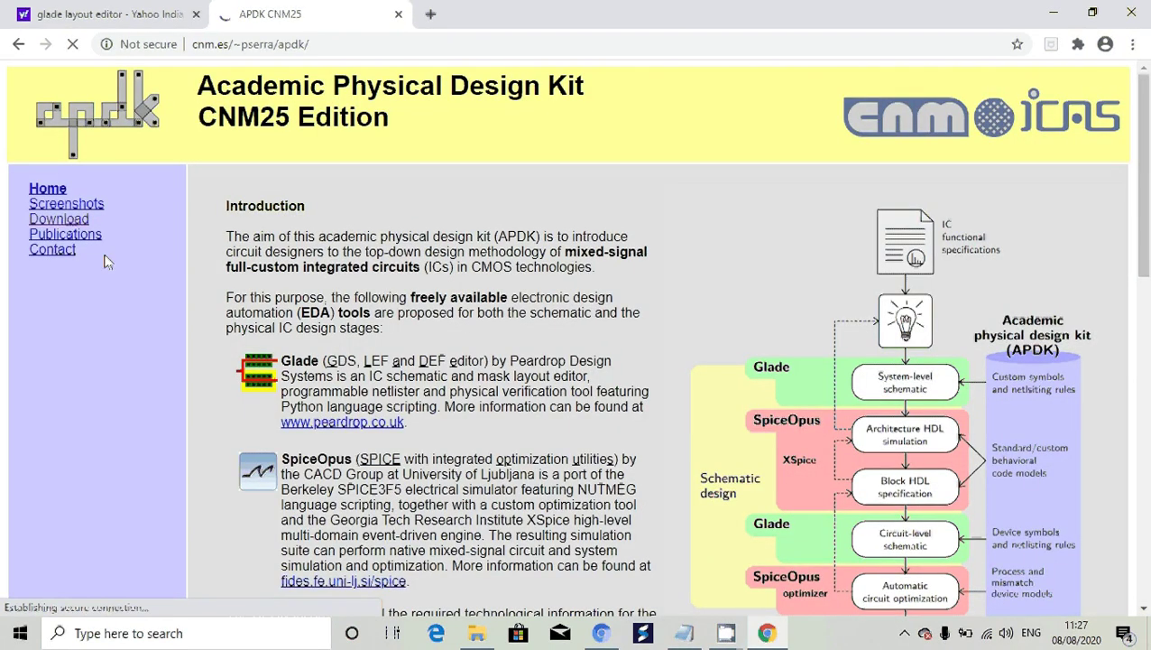
left_click(69, 224)
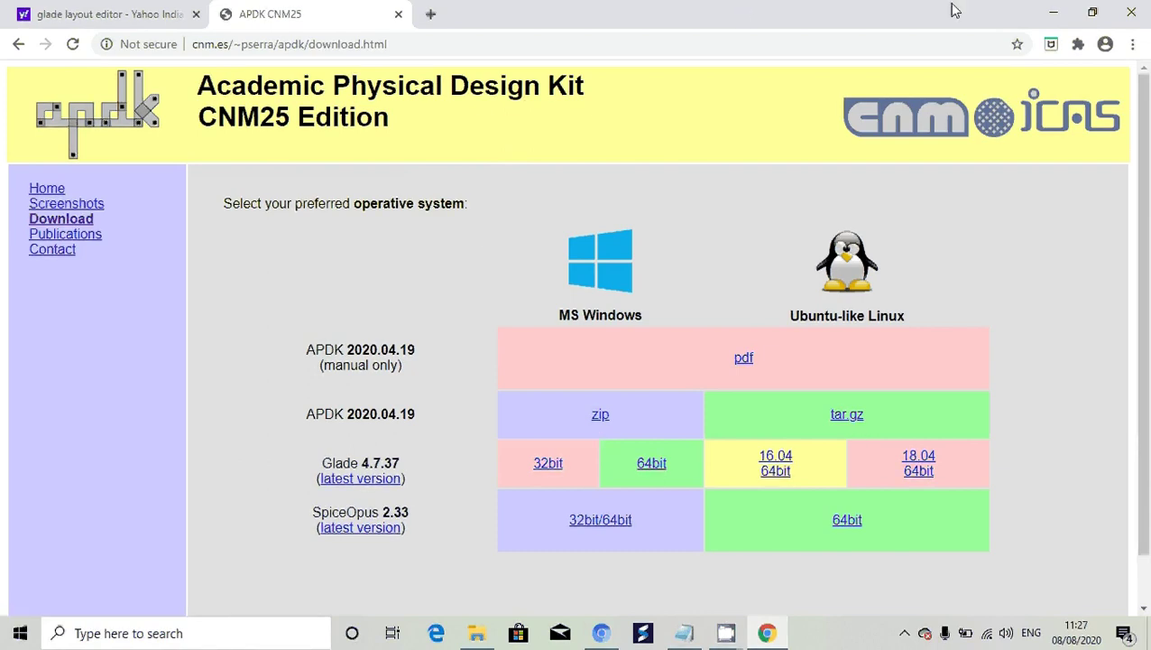
Minimize Chrome and browse This PC to E:\nidhil-glade\glade_istallation
left_click(1053, 13)
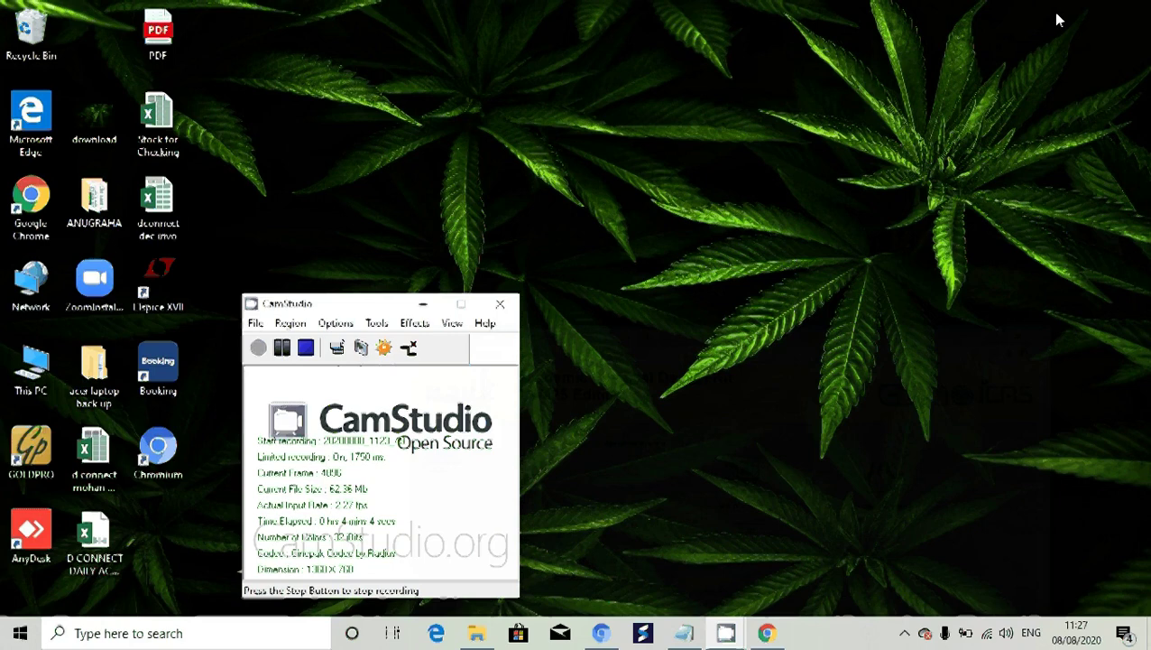
double_click(27, 359)
double_click(412, 311)
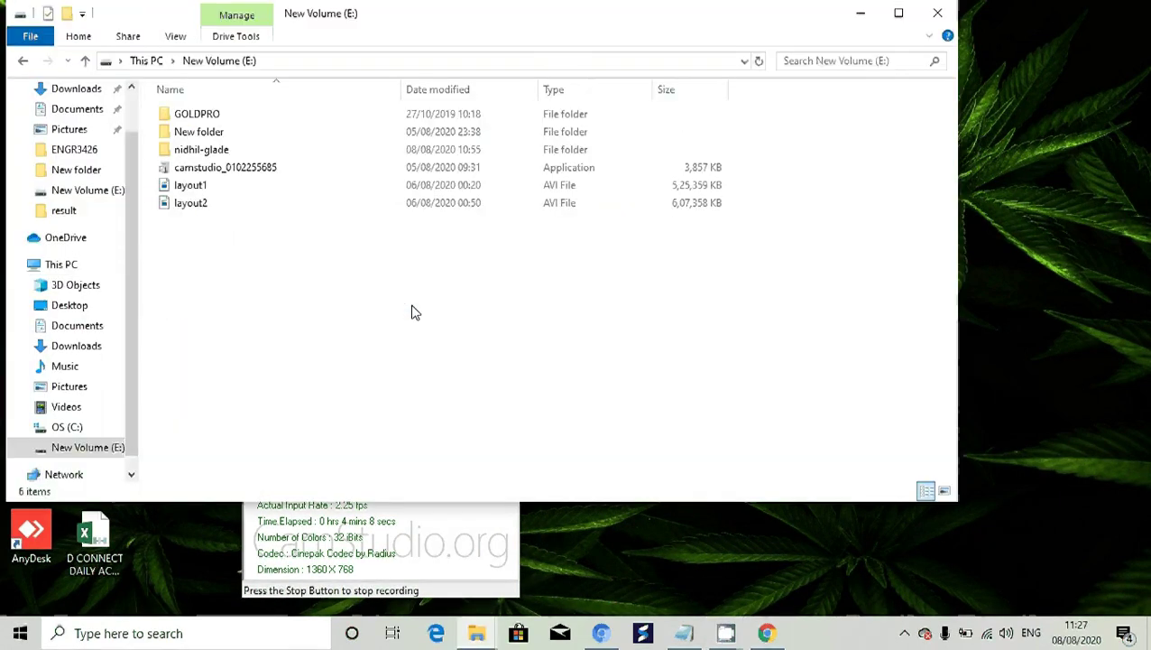
double_click(271, 151)
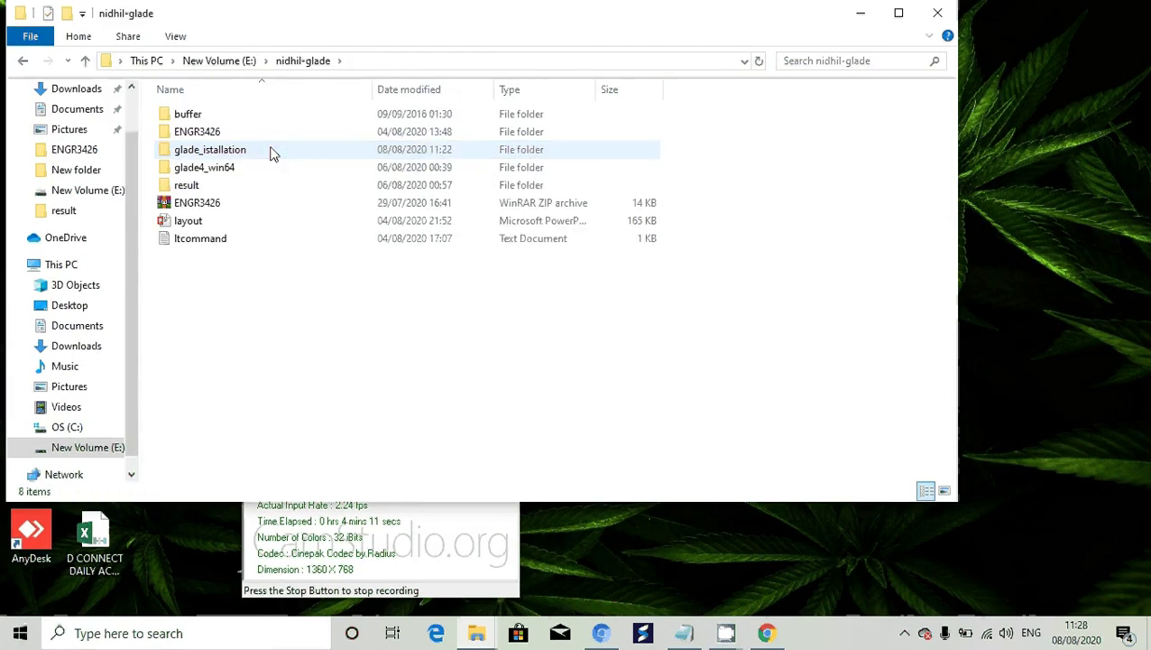
double_click(270, 153)
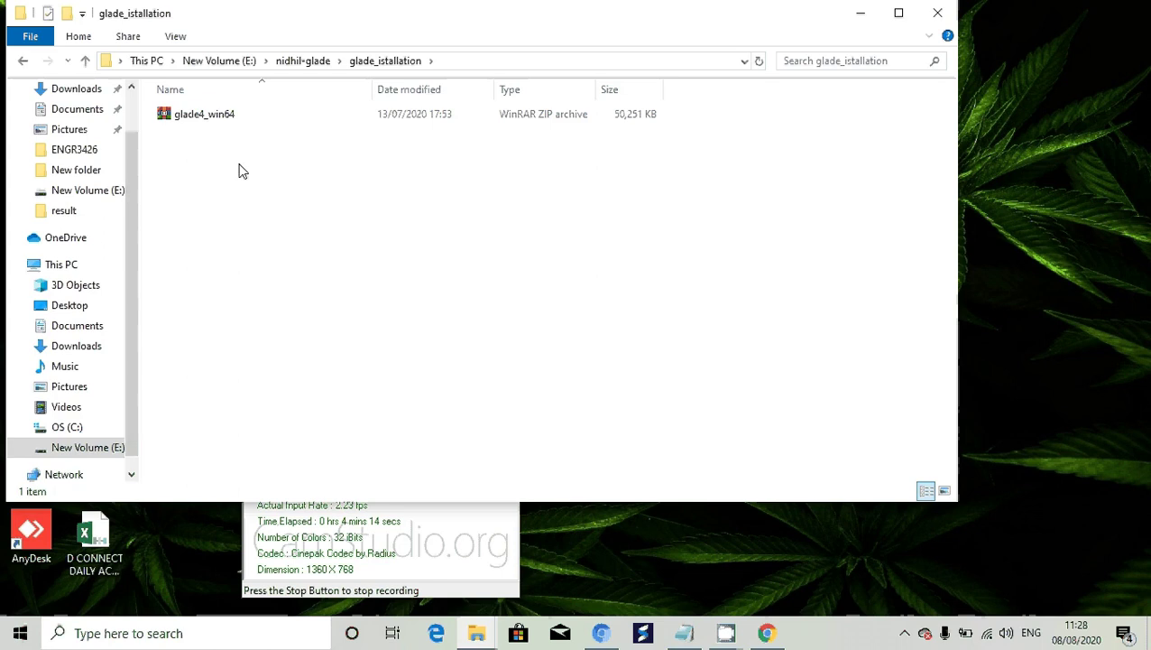
Extract glade4_win64.zip to glade4_win64\ and open its inner glade4_win64 program folder
left_click(199, 124)
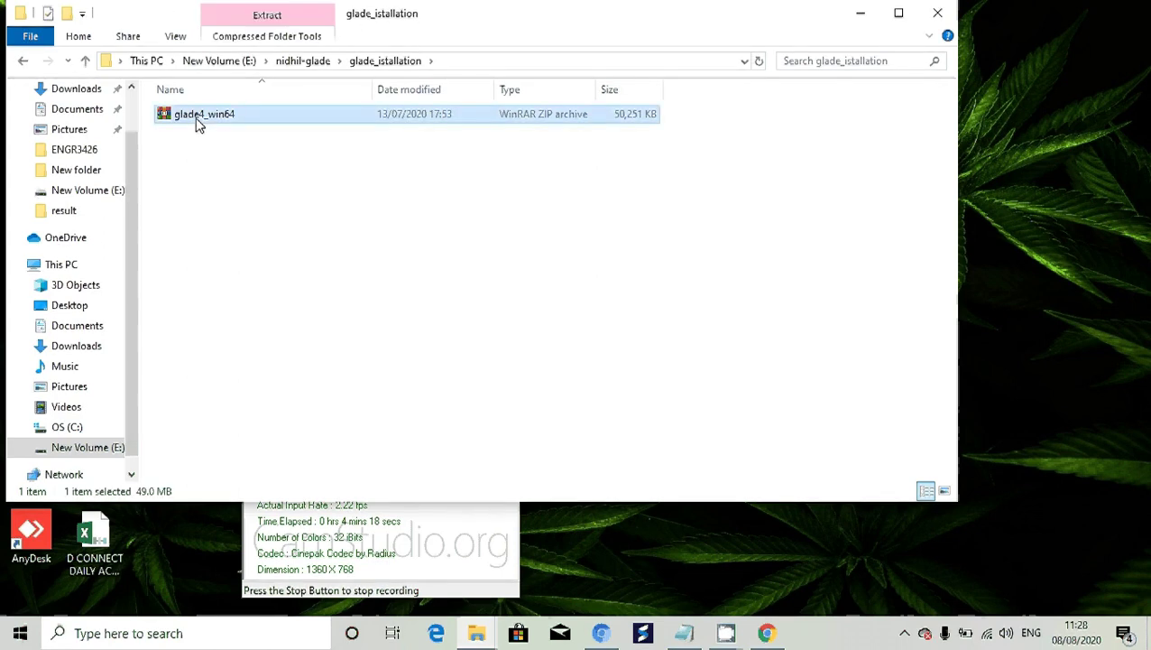
right_click(199, 124)
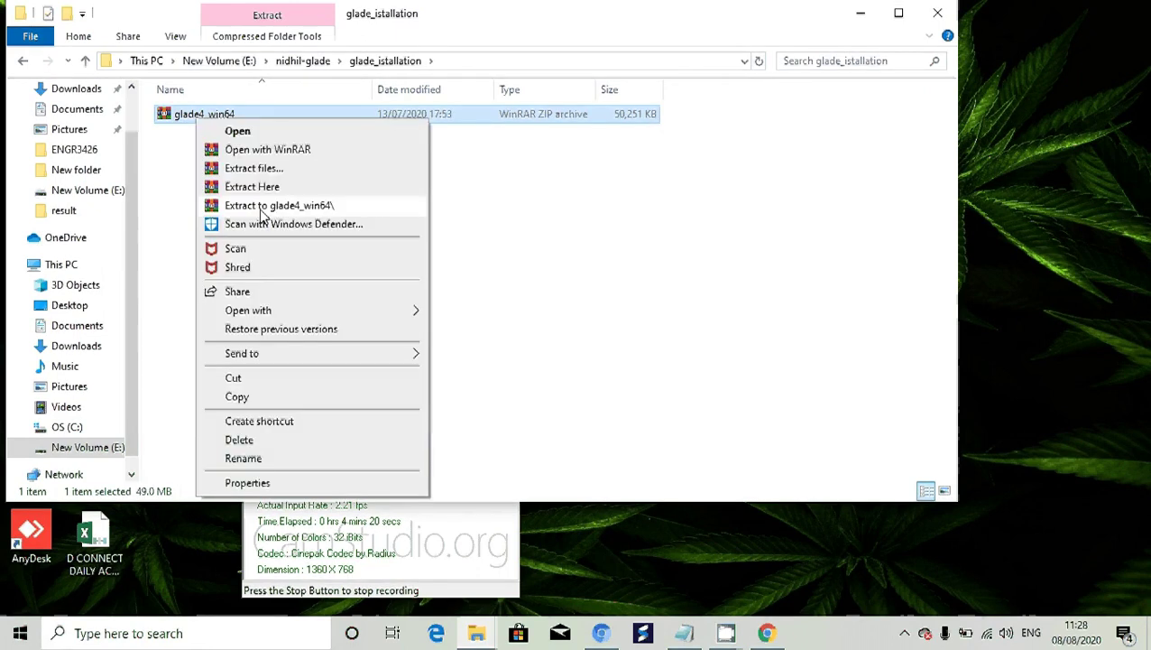
left_click(264, 215)
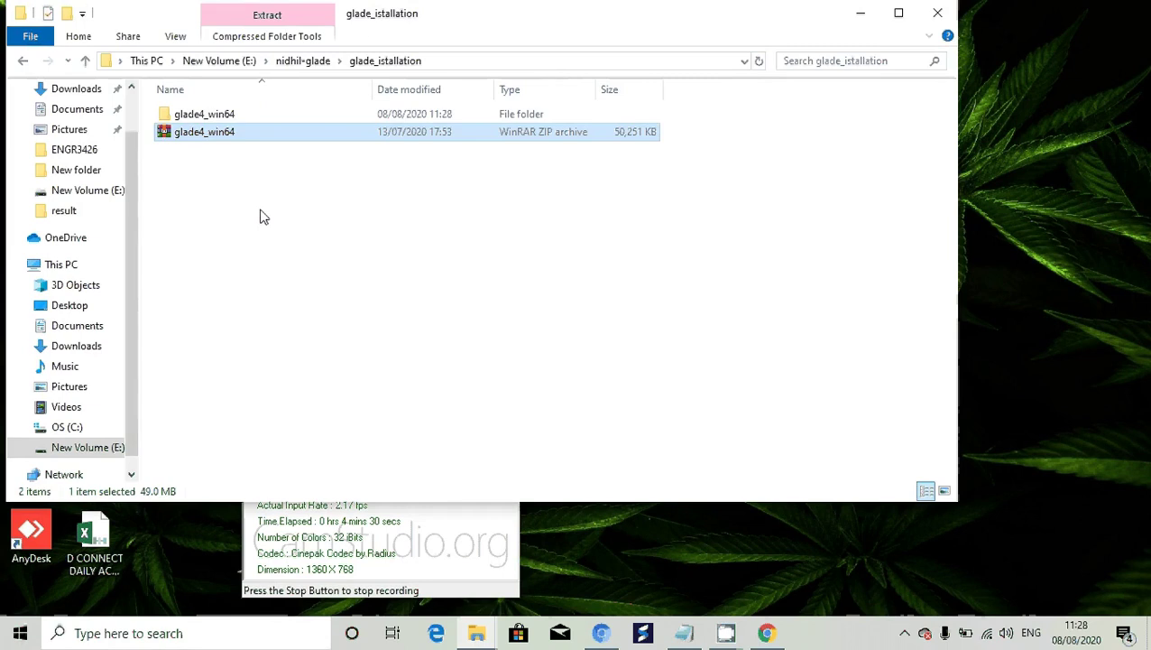
left_click(263, 216)
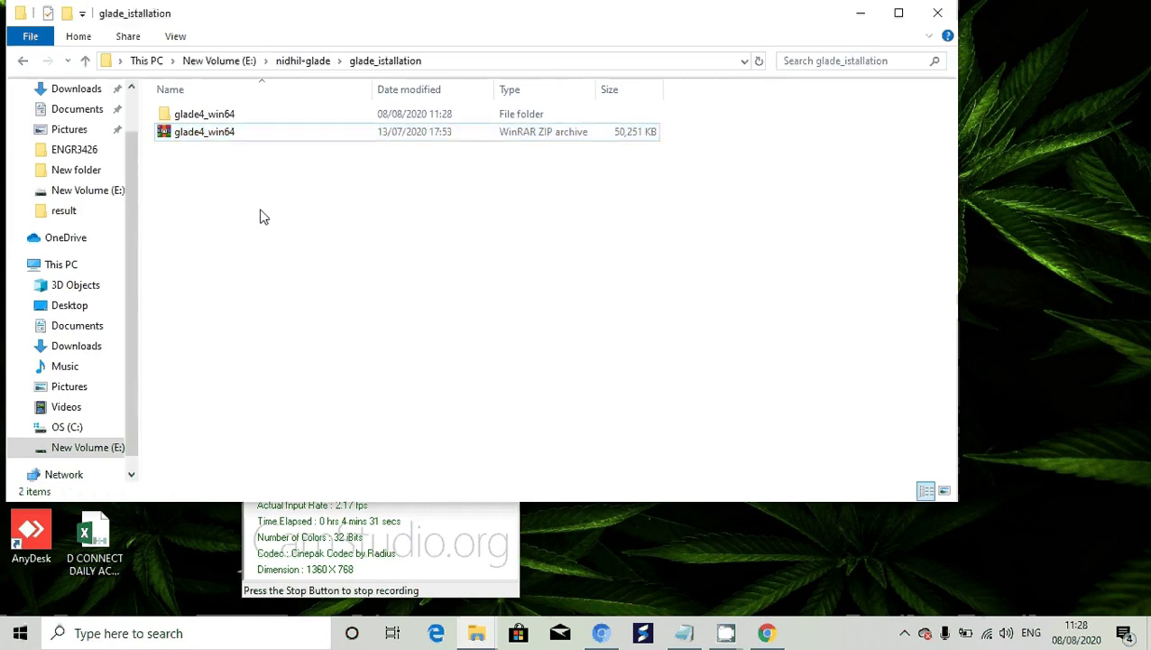
double_click(205, 114)
left_click(236, 121)
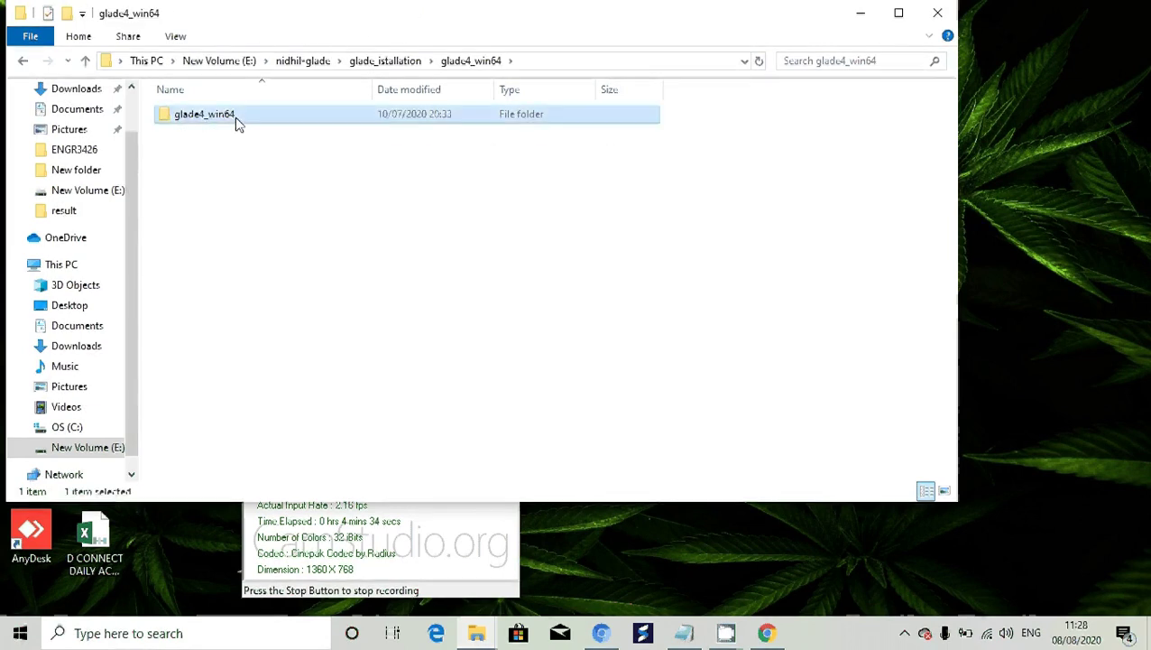
double_click(238, 124)
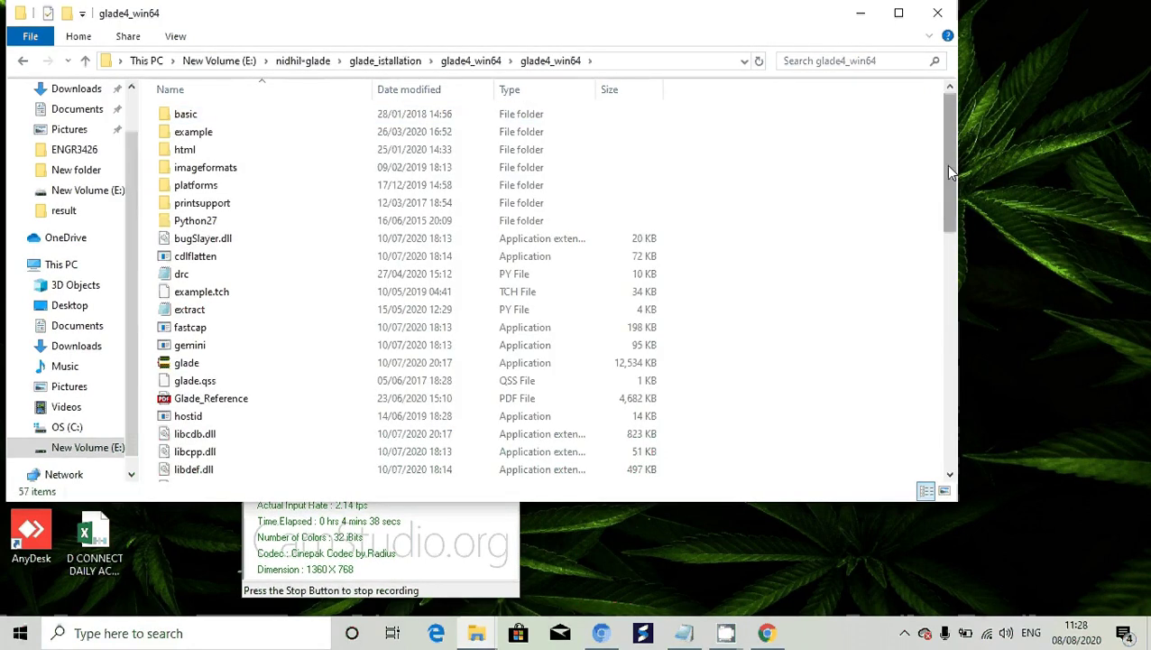
left_click_drag(951, 173, 943, 429)
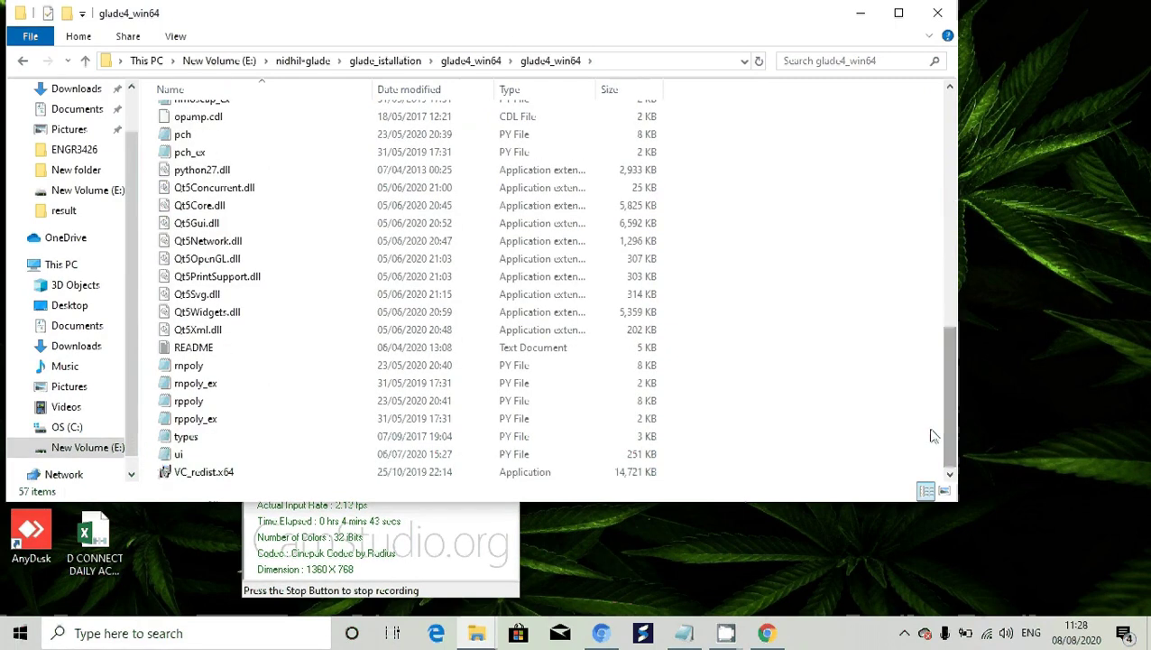
left_click(233, 483)
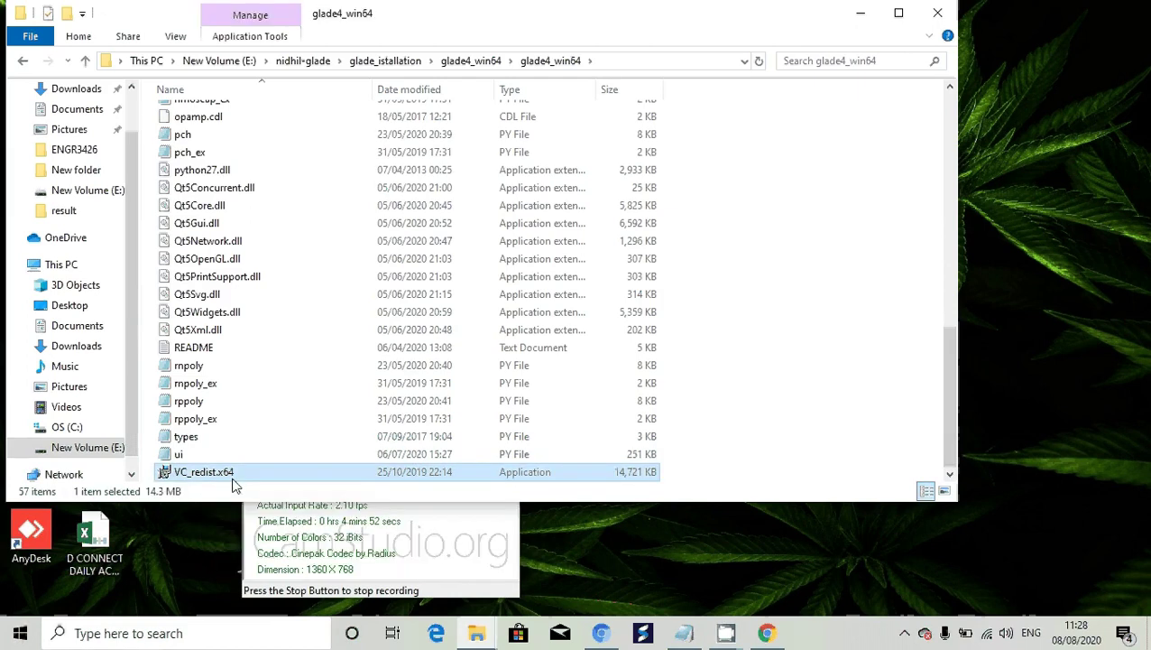
double_click(233, 483)
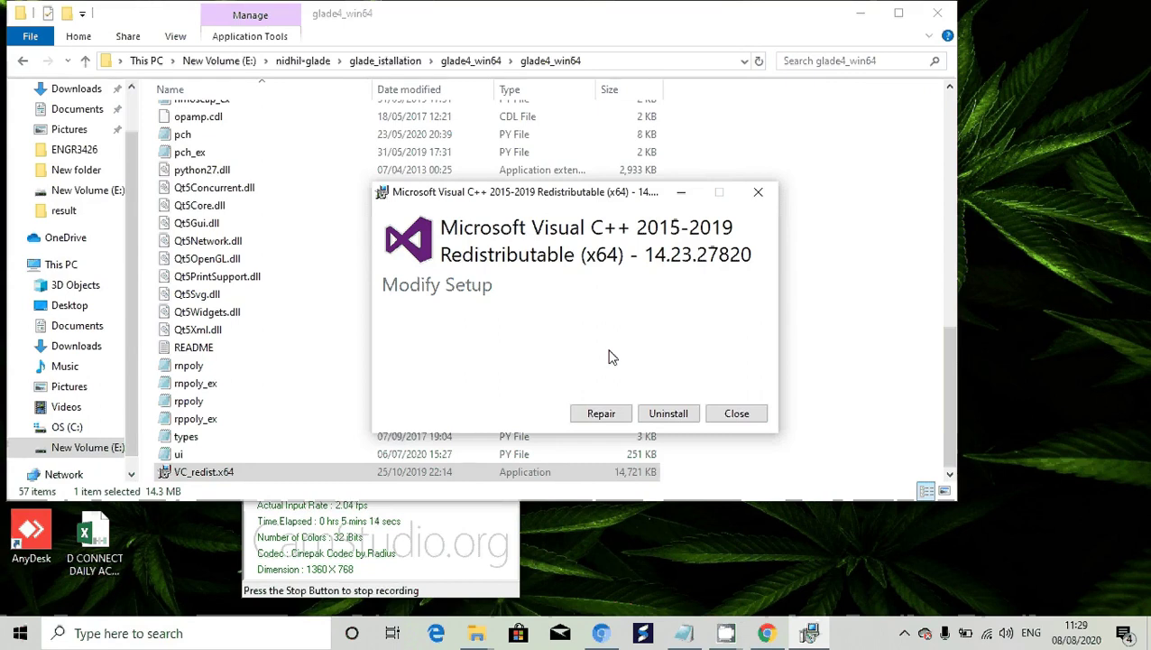
left_click(737, 413)
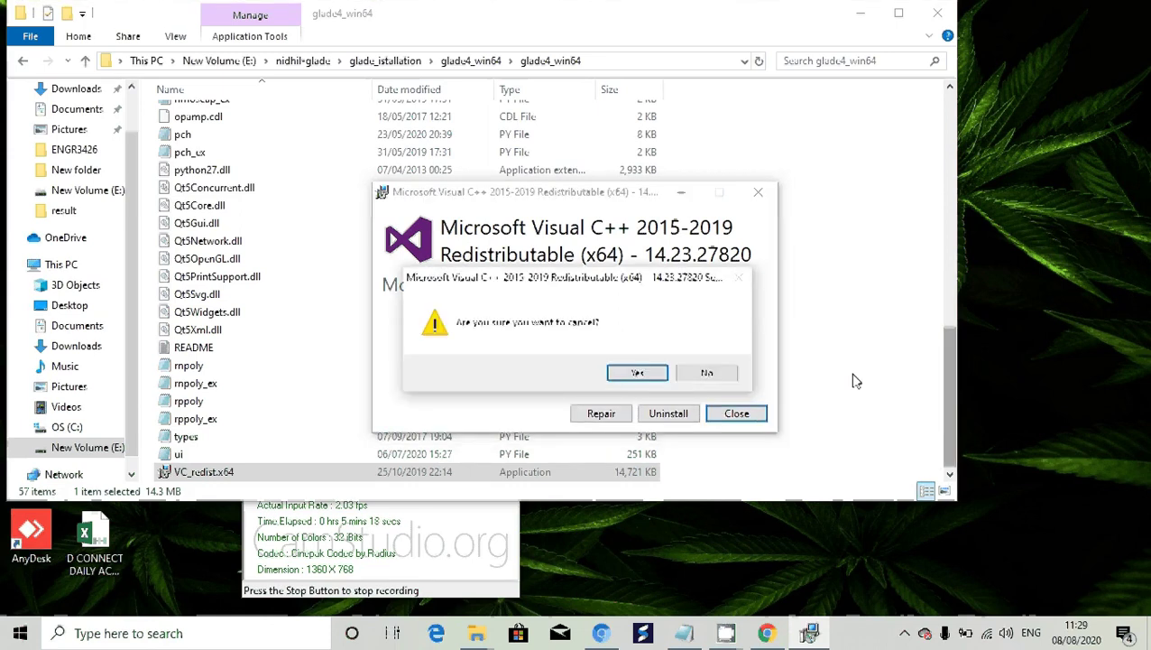
left_click(658, 377)
left_click_drag(952, 416, 976, 392)
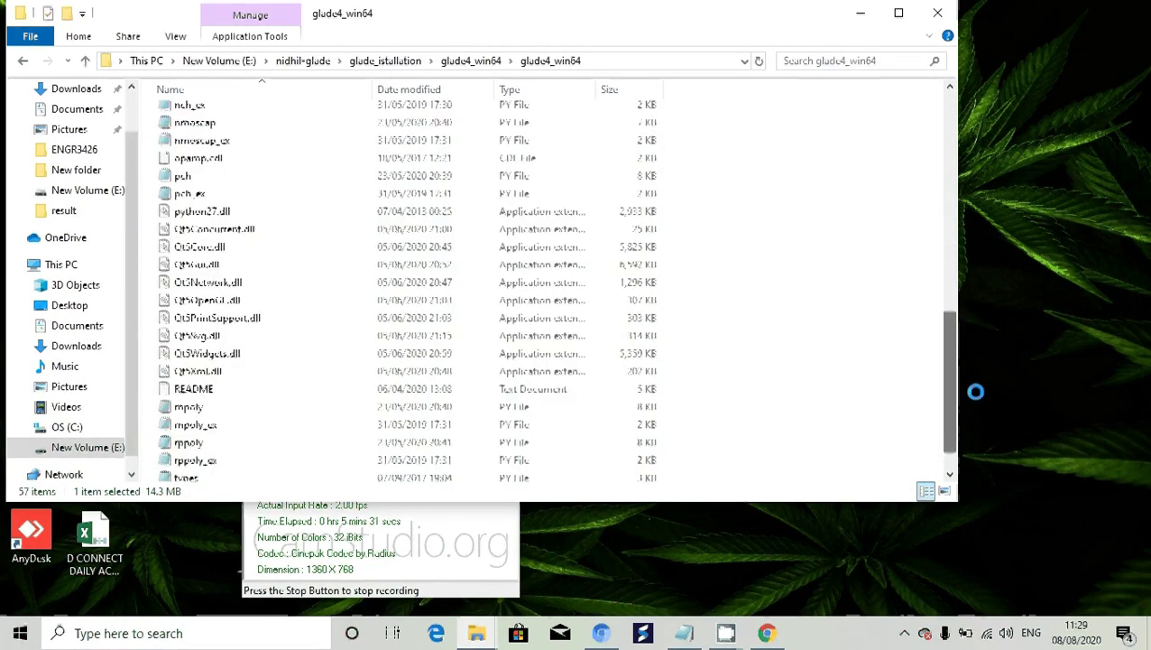
Open README in Notepad and scroll to the GLADE_HOME, PATH and PYTHONPATH installation steps
left_click(238, 395)
double_click(238, 395)
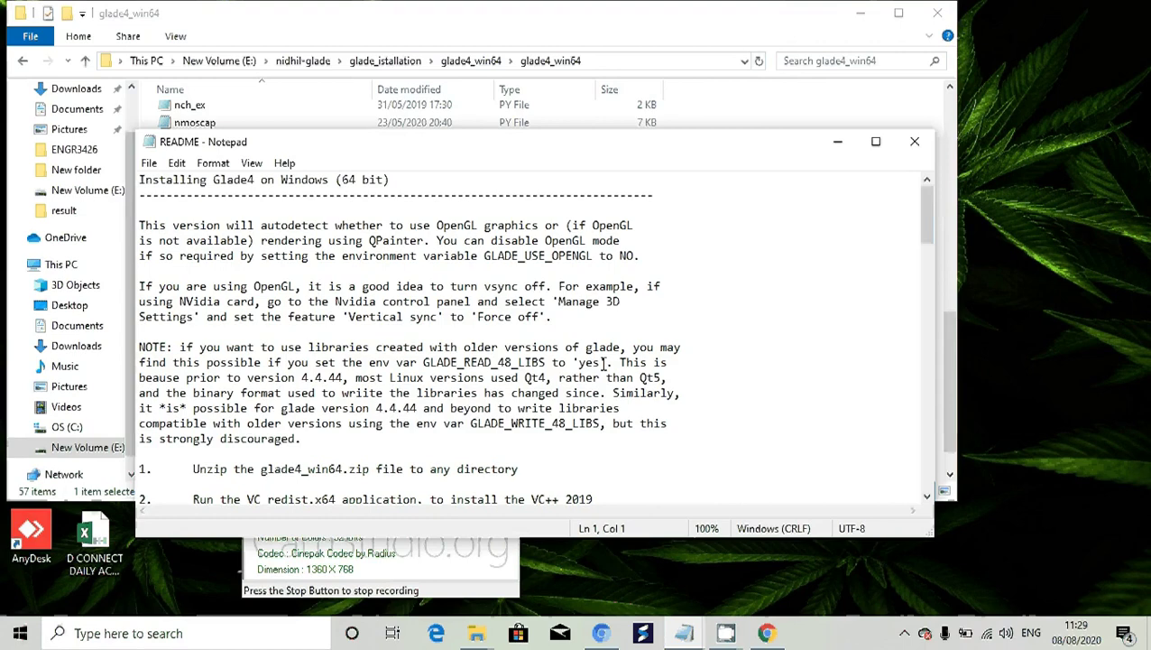
left_click_drag(929, 233, 929, 281)
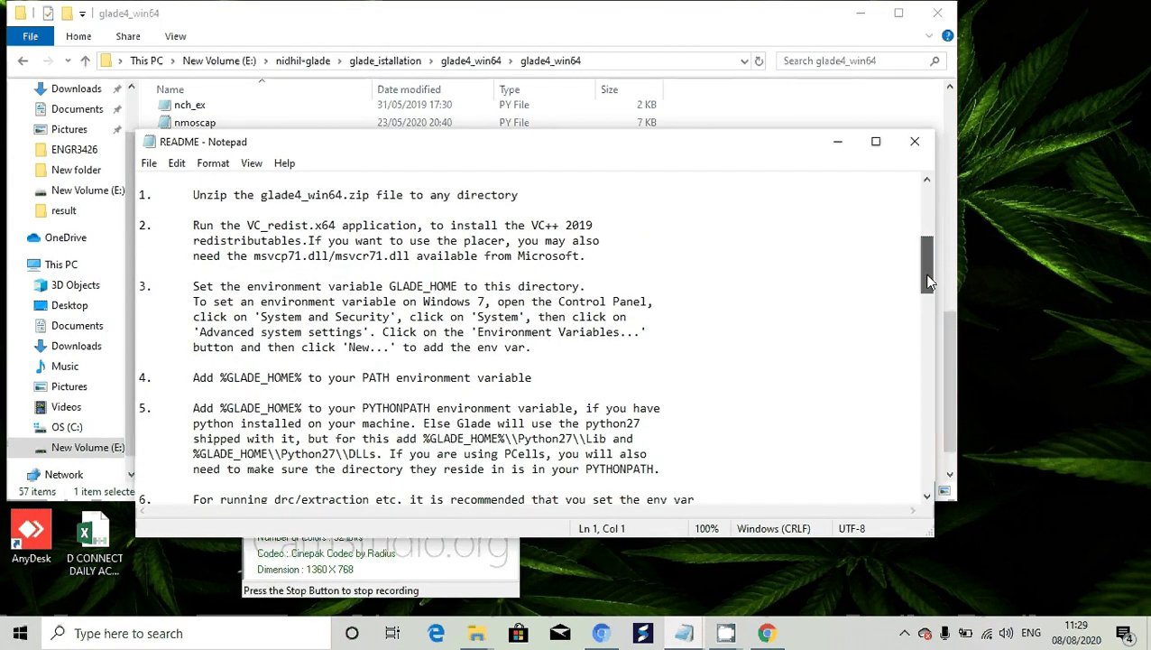
left_click_drag(930, 281, 930, 288)
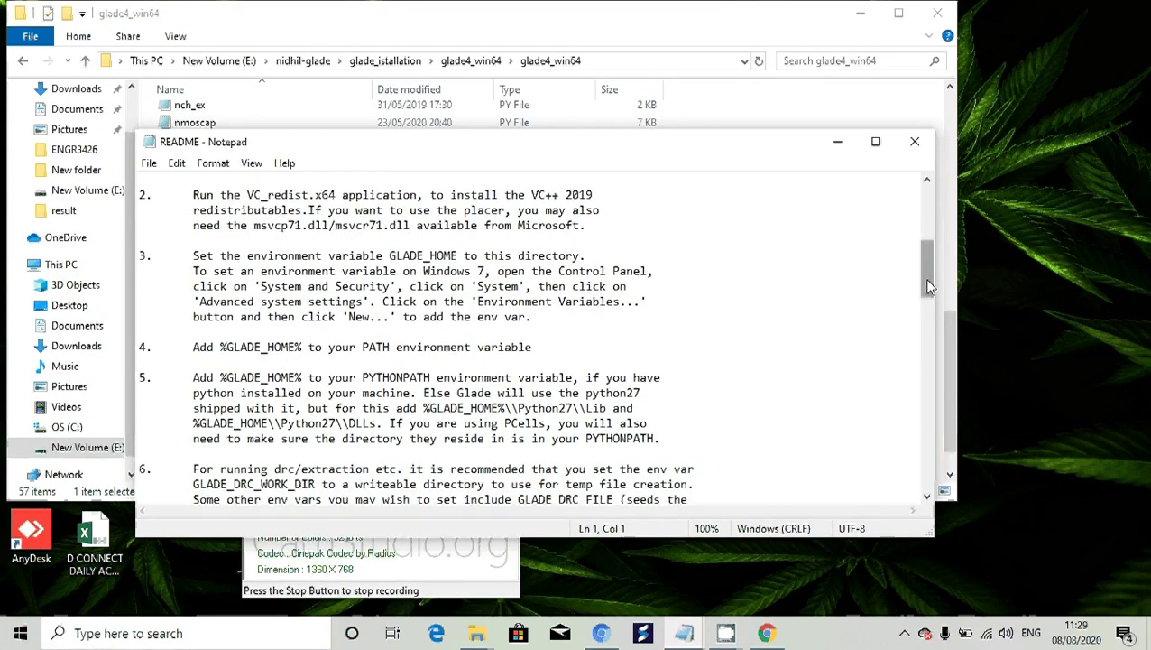
left_click(927, 498)
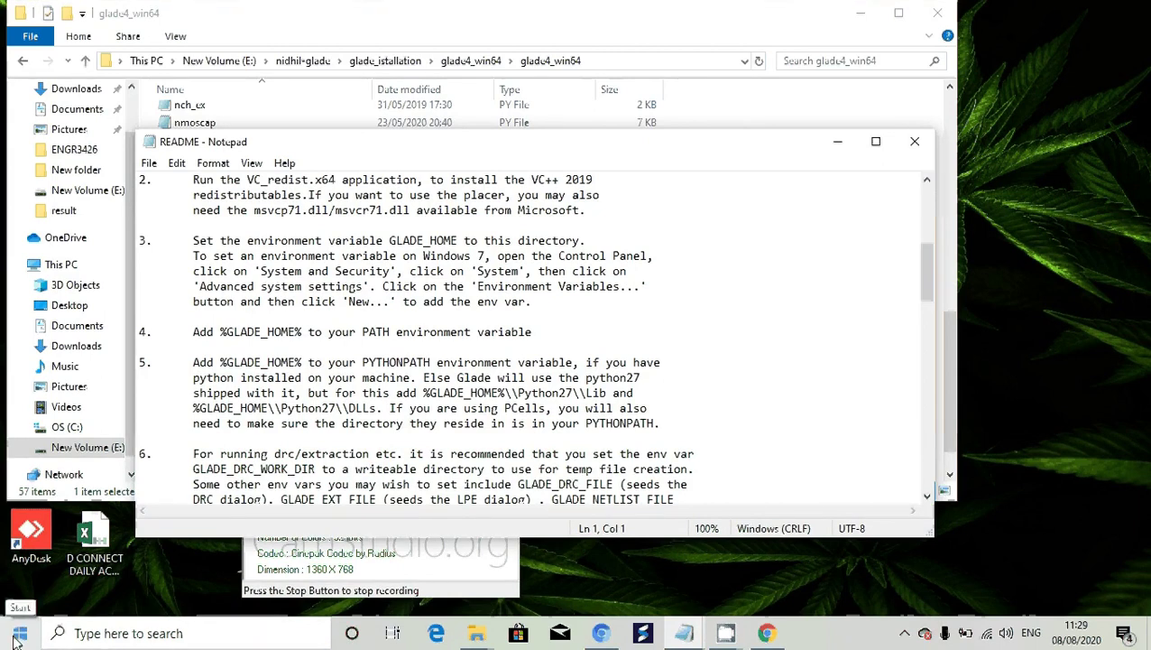
Open Control Panel from Windows search, search 'syst' and choose Edit the system environment variables
left_click(87, 638)
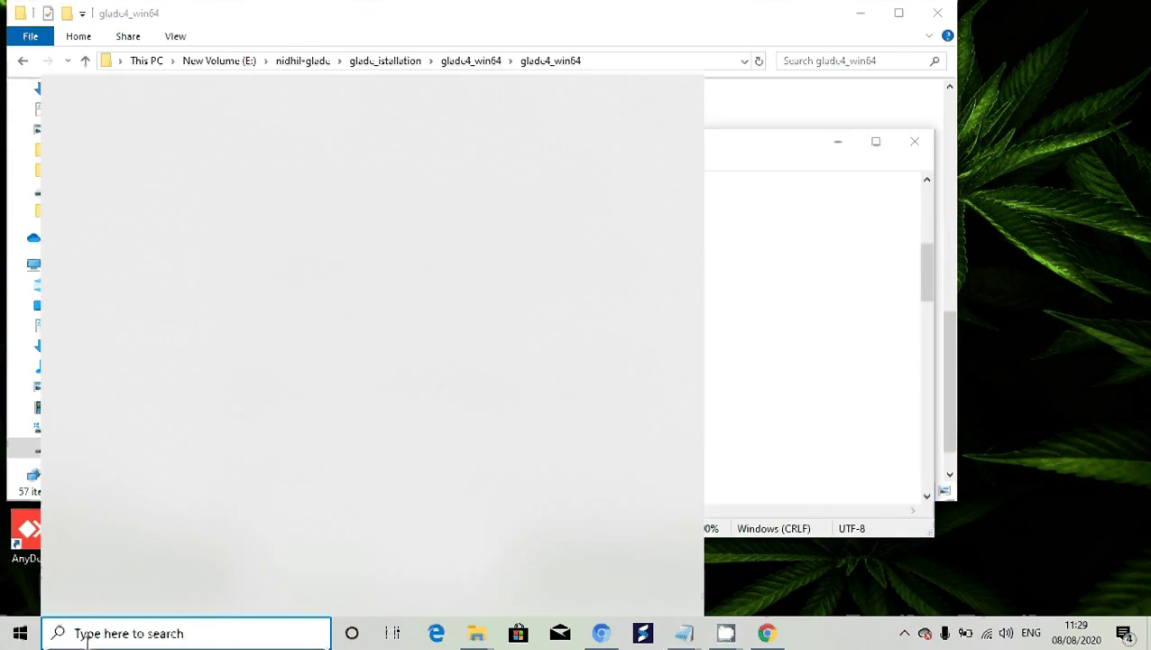
type("control")
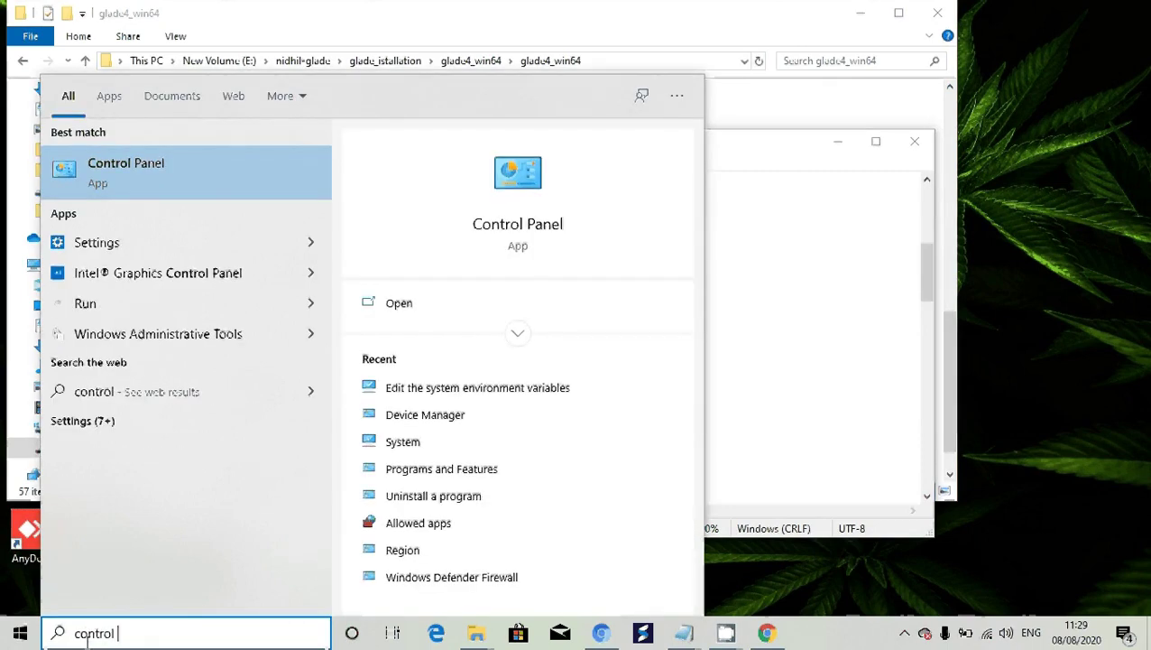
type(" panel")
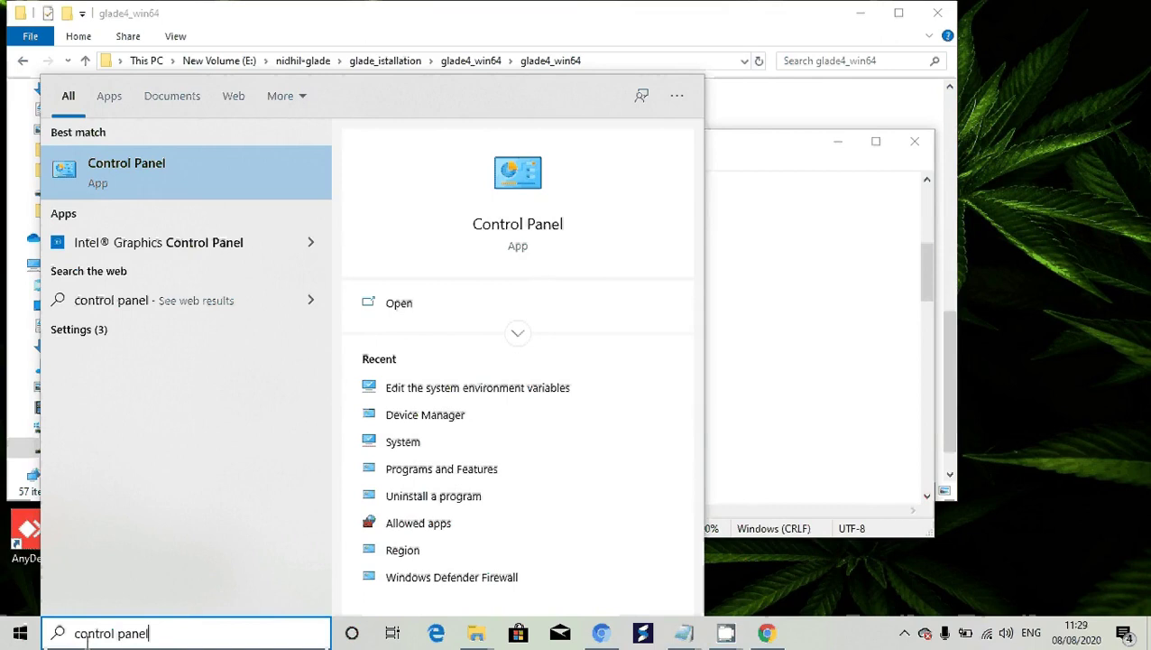
left_click(163, 174)
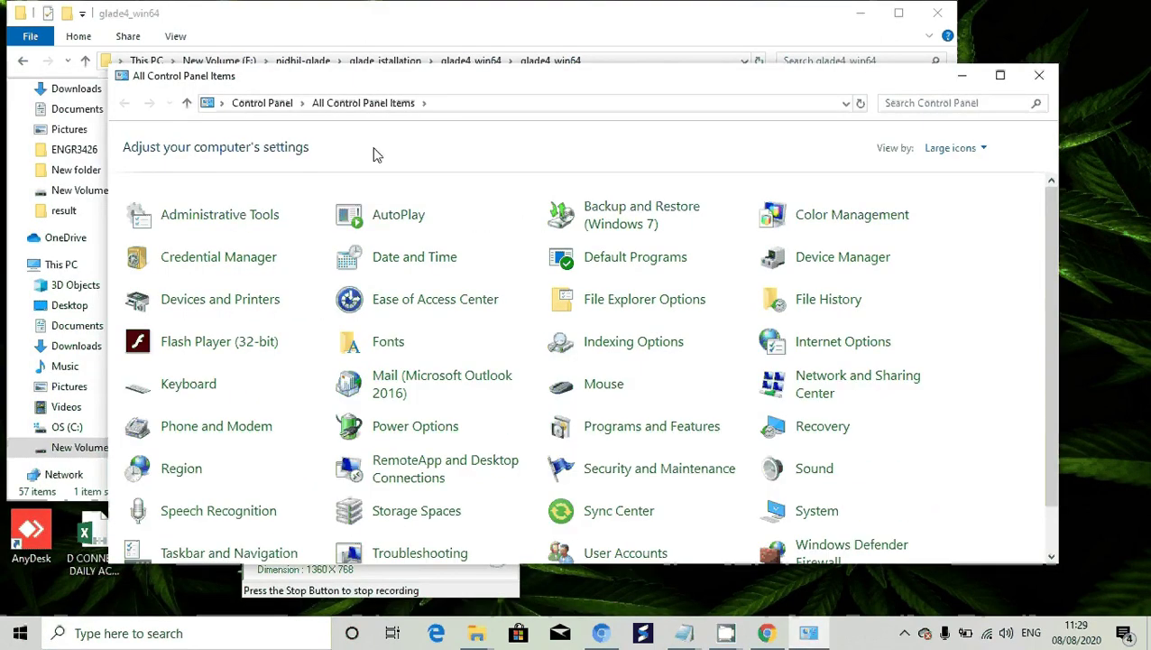
left_click(913, 104)
type("s")
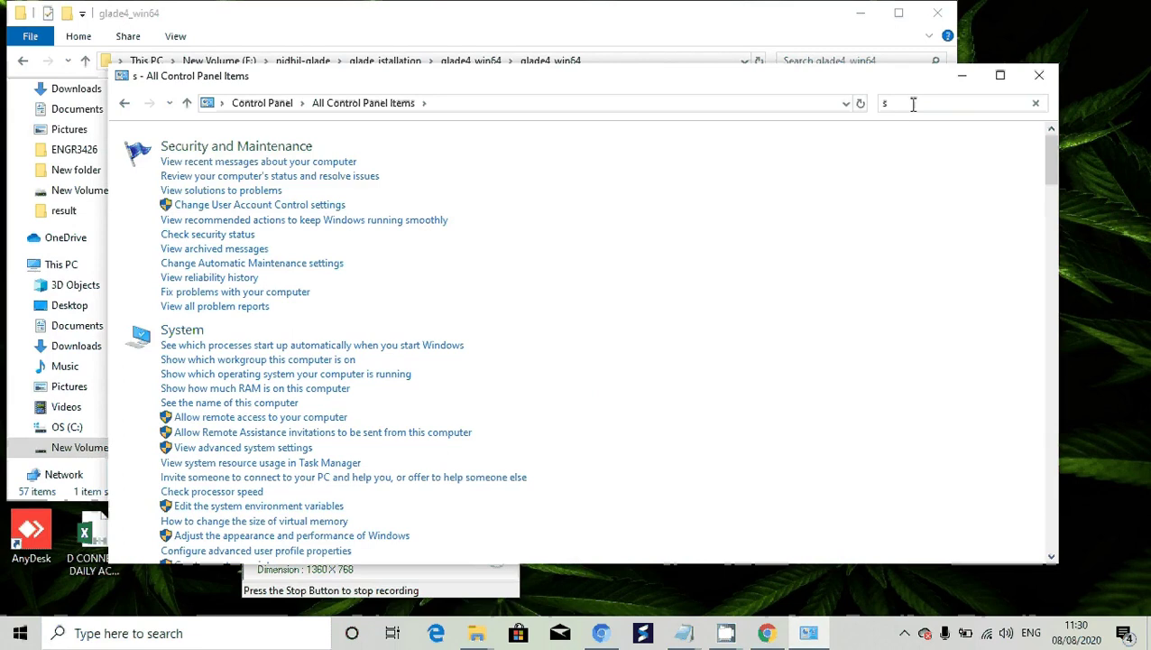
double_click(913, 103)
type("syst")
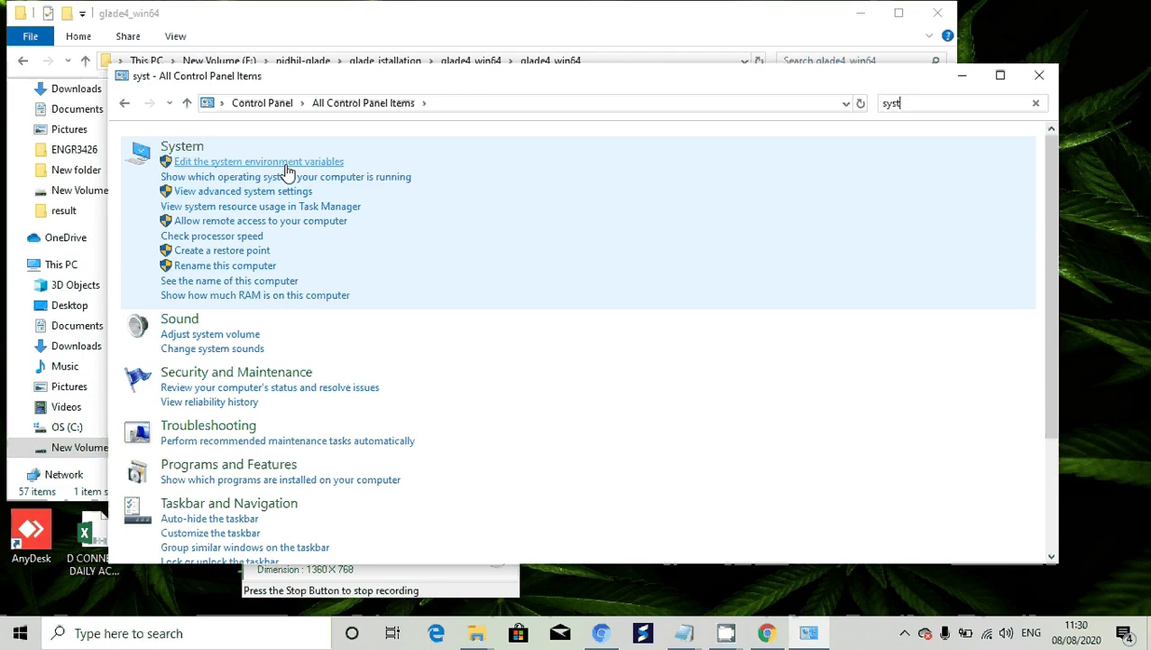
left_click(286, 165)
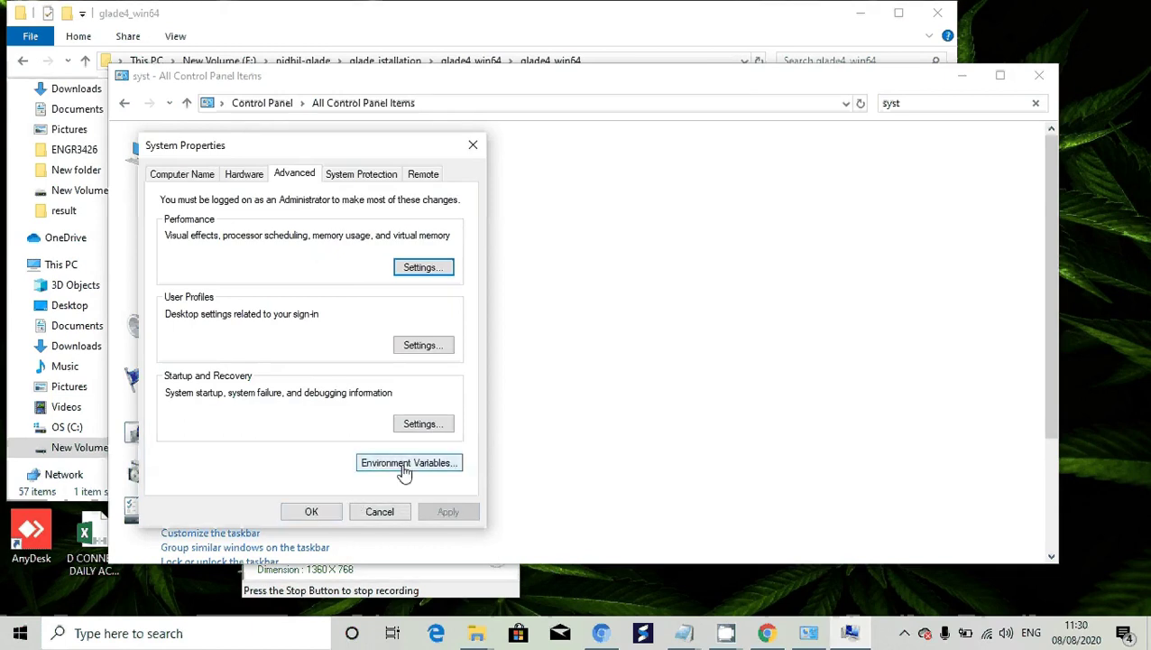
Open Environment Variables and start a New system variable
left_click(404, 473)
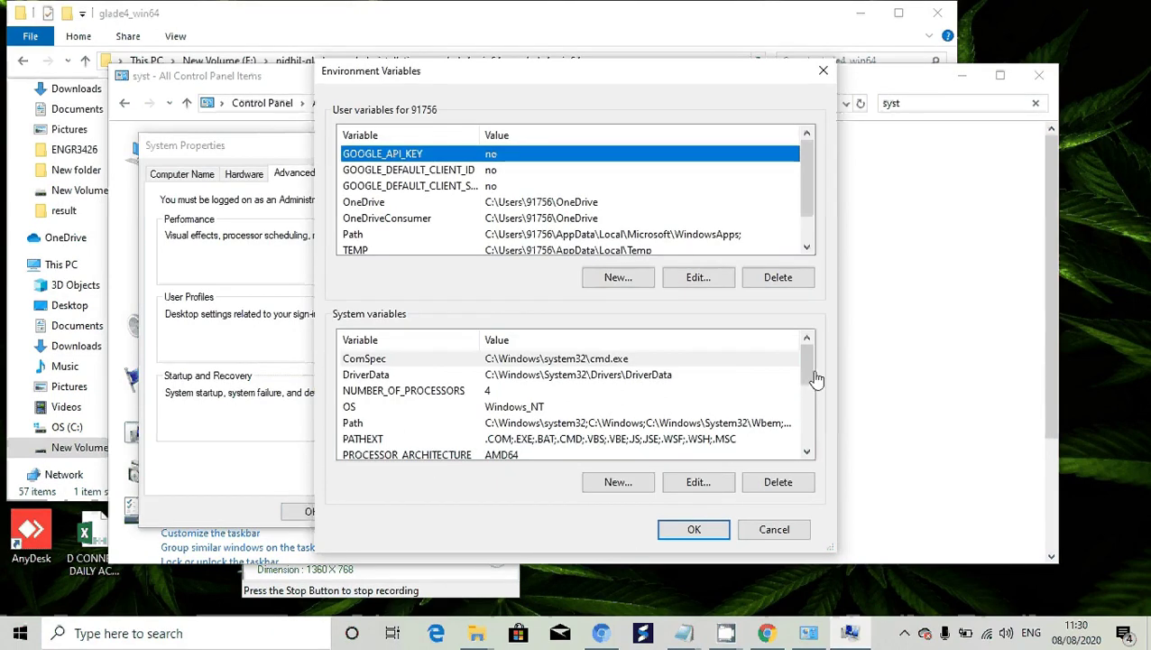
left_click_drag(806, 375, 804, 437)
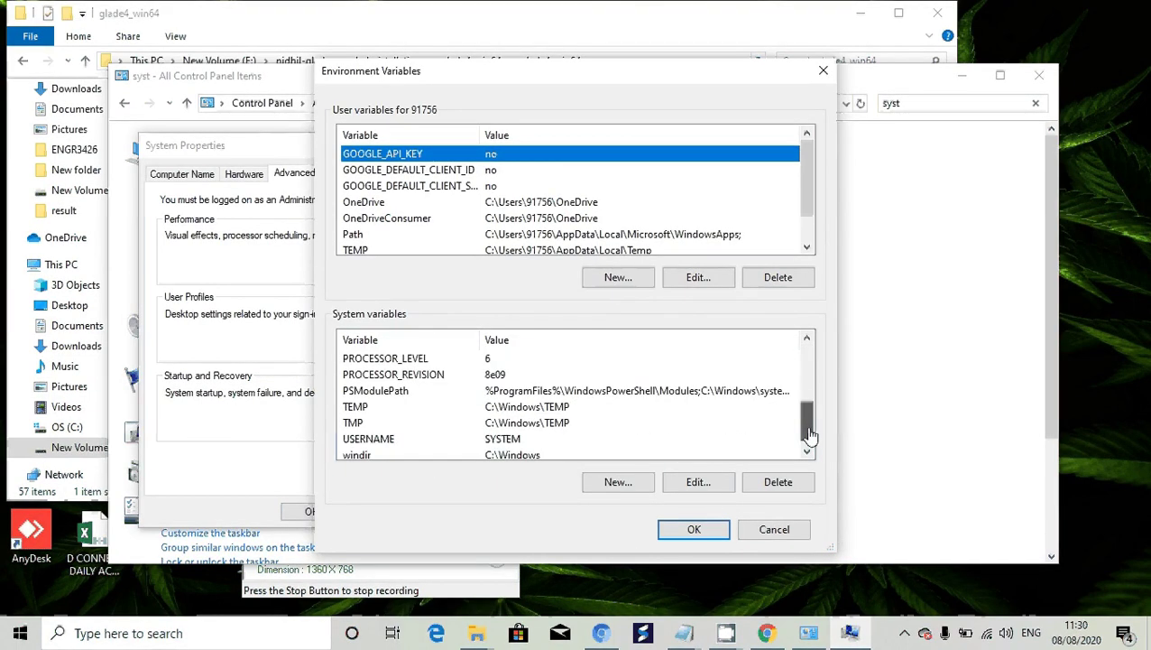
left_click(617, 483)
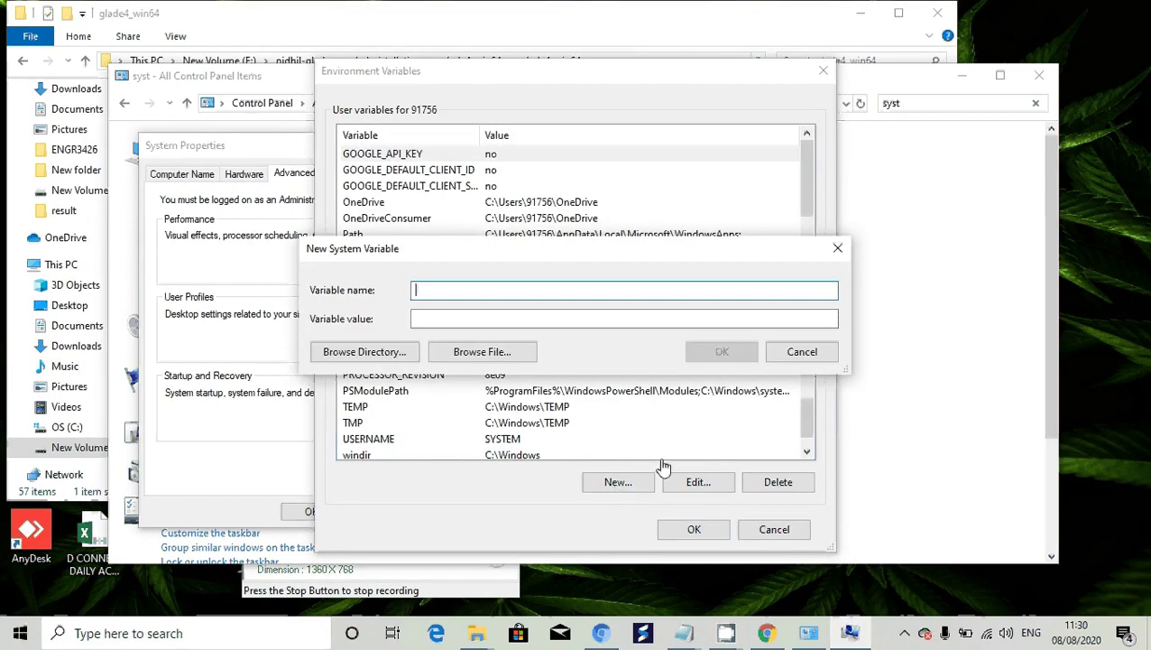
Copy the word PYTHONPATH from item 5 of the README, then return to the New System Variable dialog
left_click(691, 635)
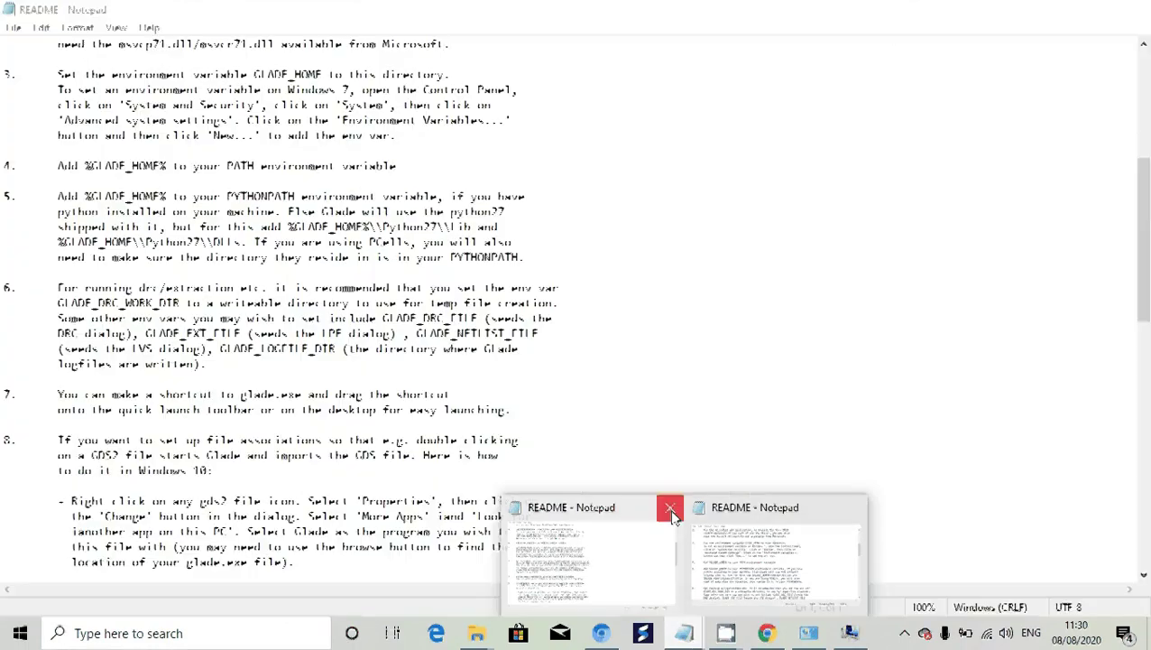
left_click(670, 509)
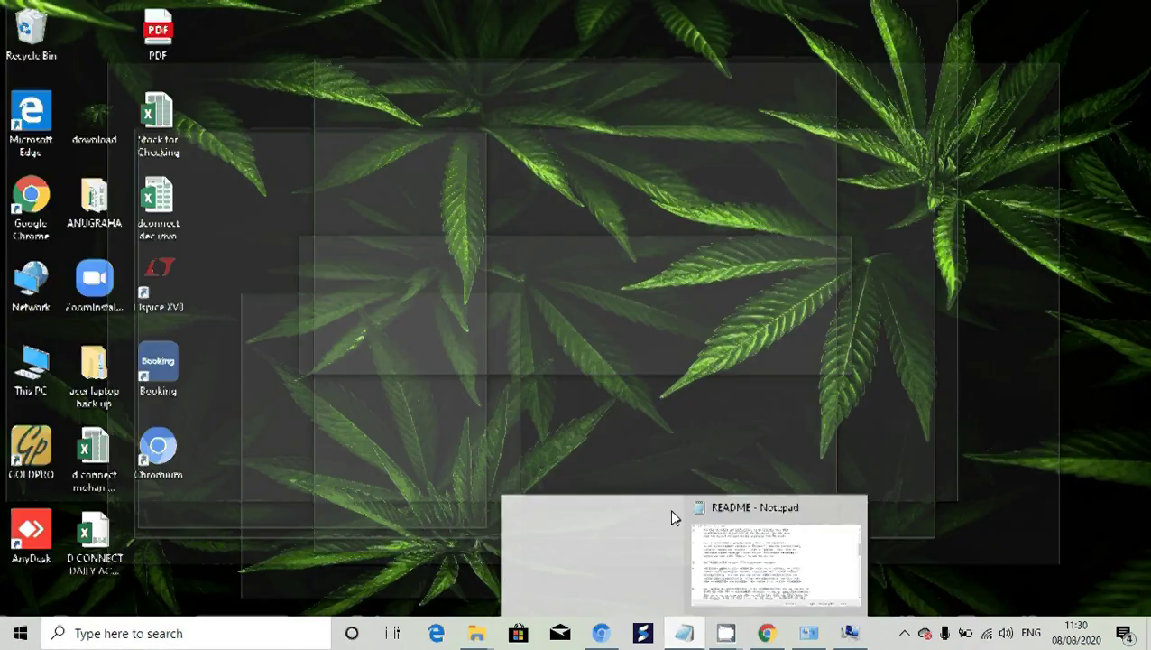
left_click(671, 511)
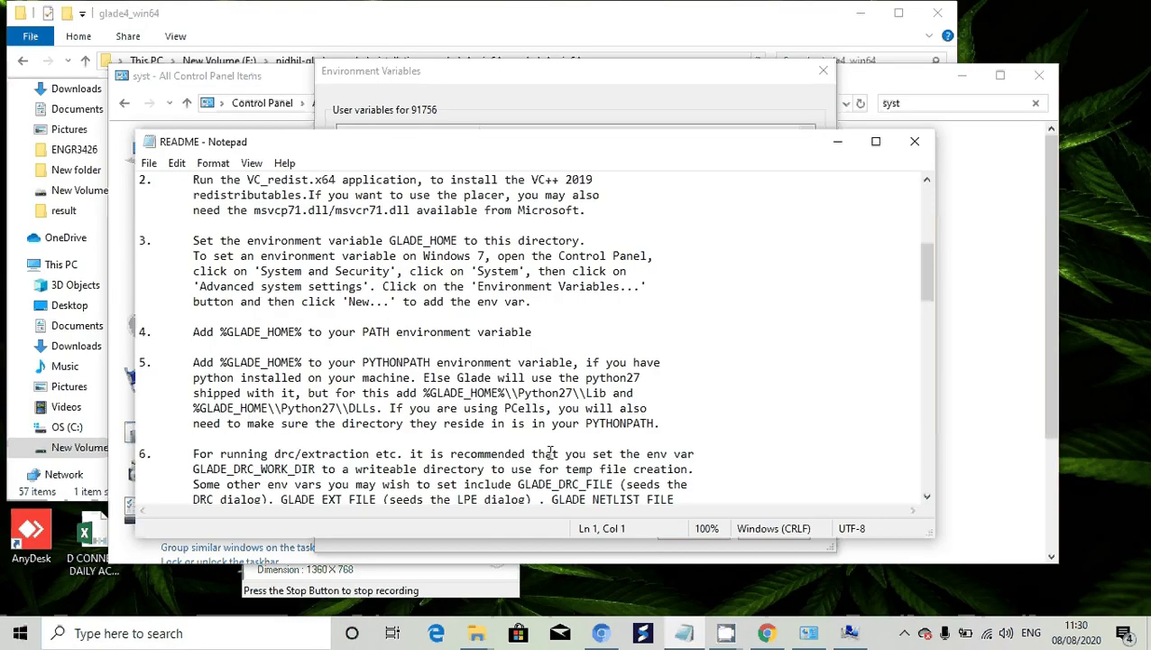
left_click(361, 362)
left_click_drag(362, 362, 430, 362)
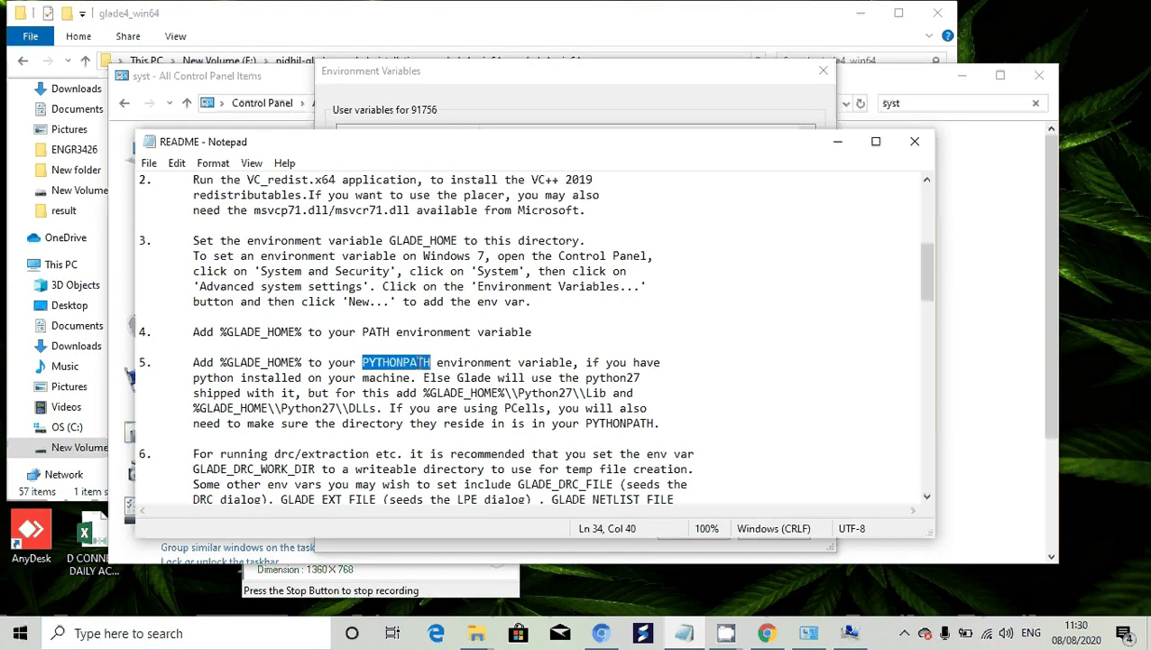
right_click(421, 363)
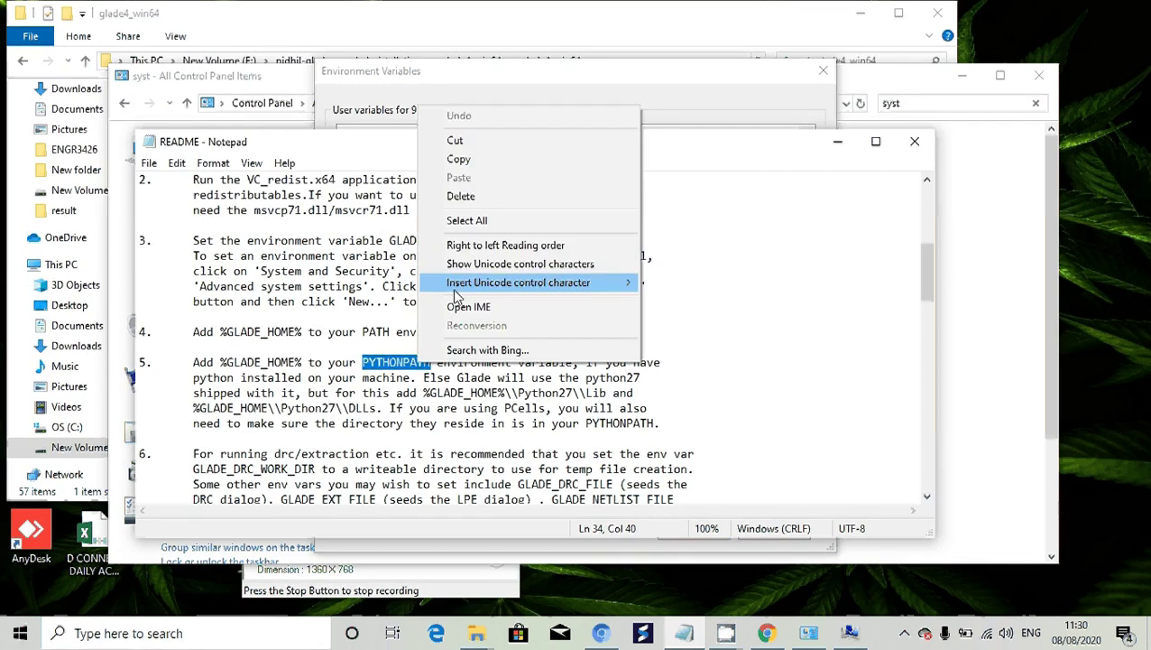
left_click(479, 163)
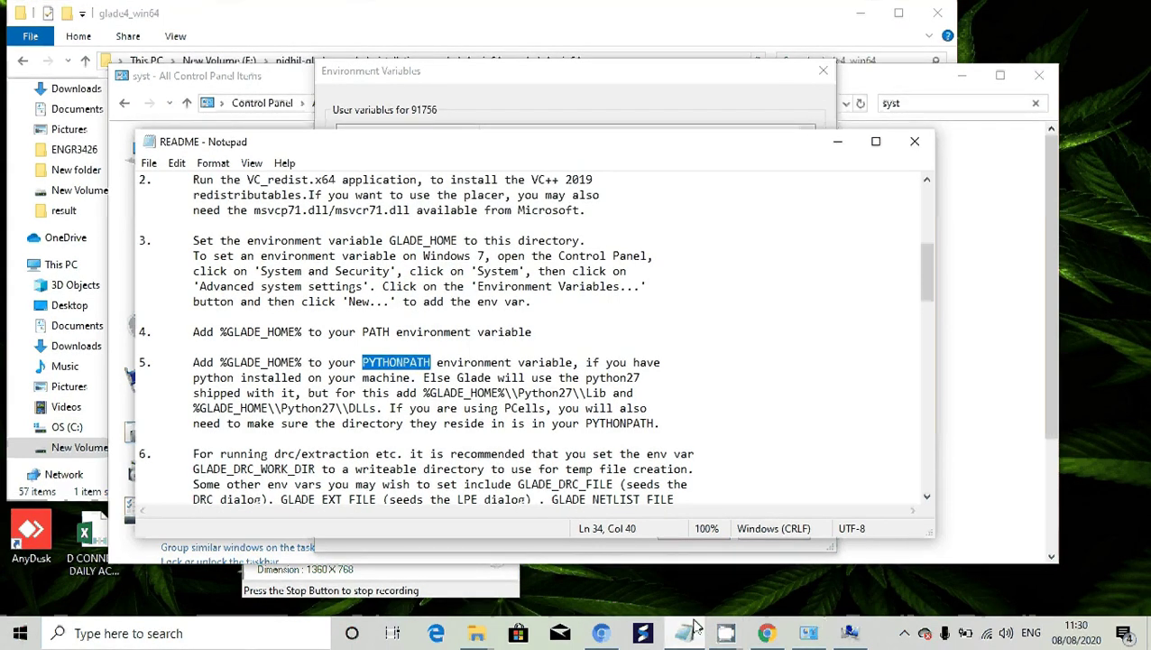
mouse_move(820, 637)
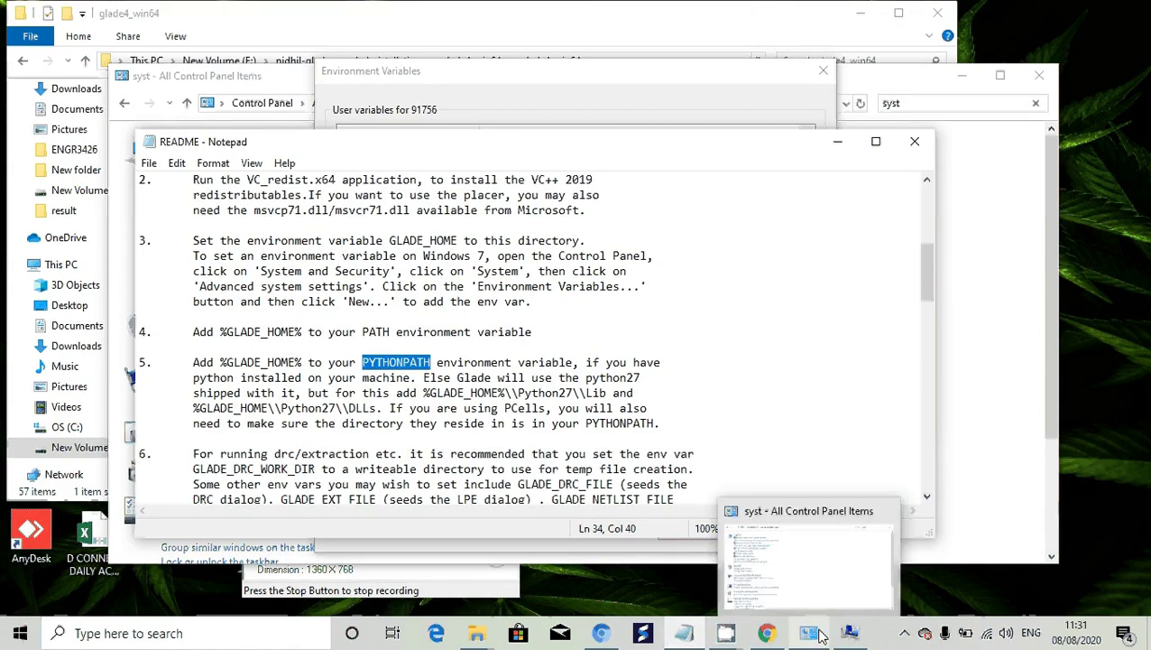
left_click(828, 623)
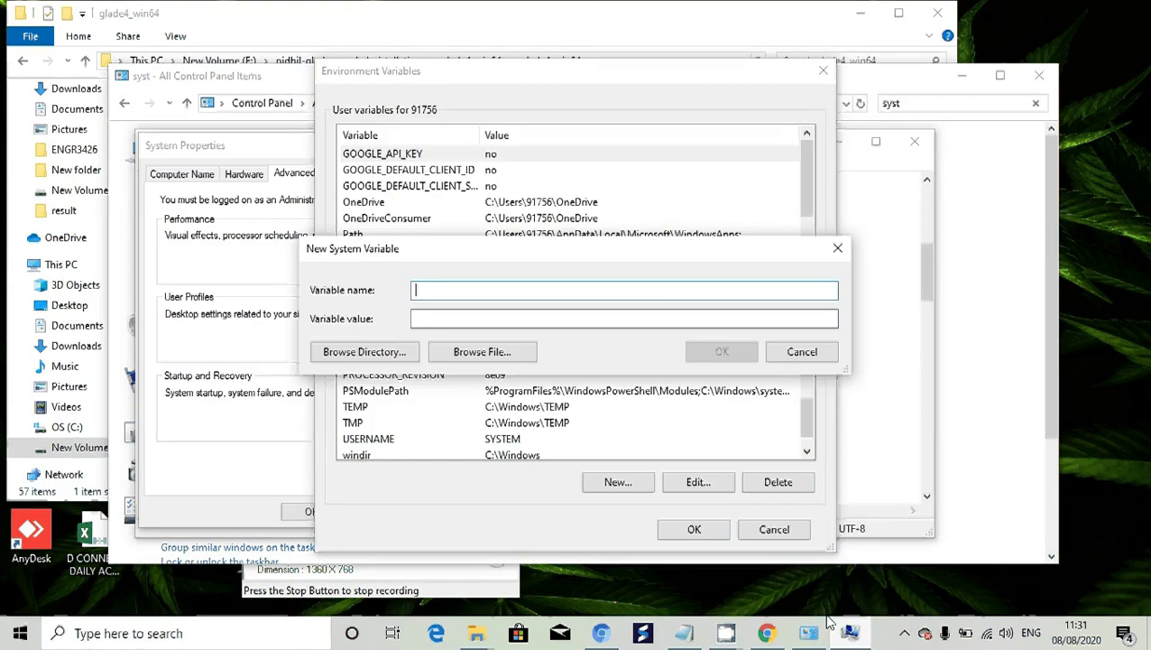
Paste PYTHONPATH as the new system variable's name
right_click(432, 294)
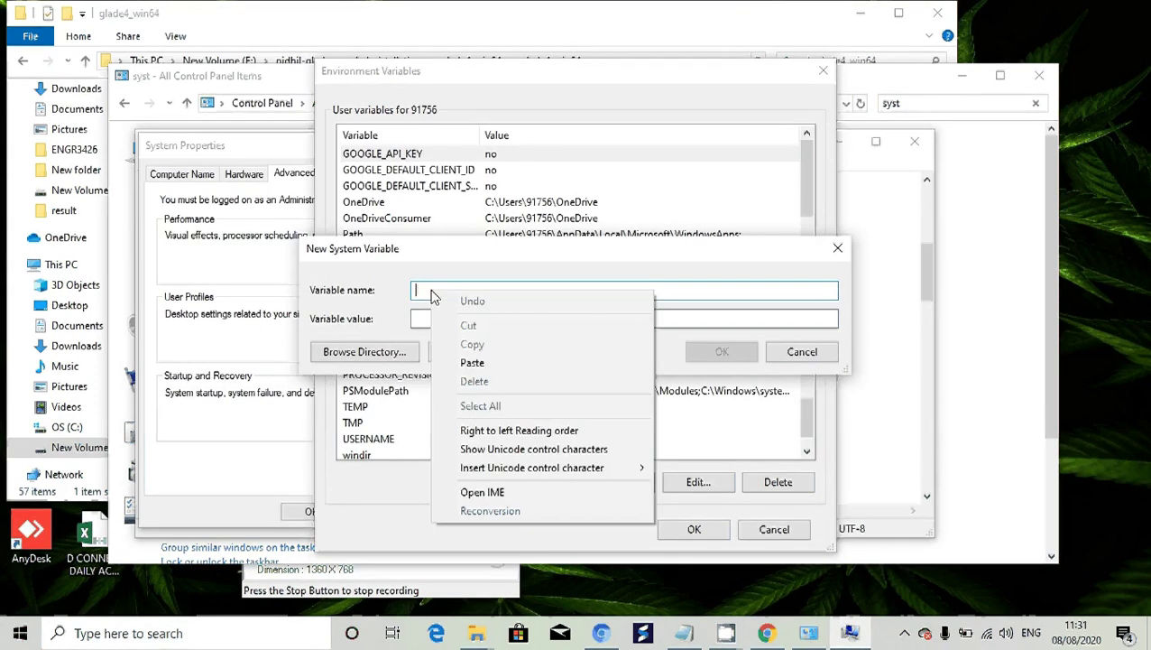
left_click(474, 362)
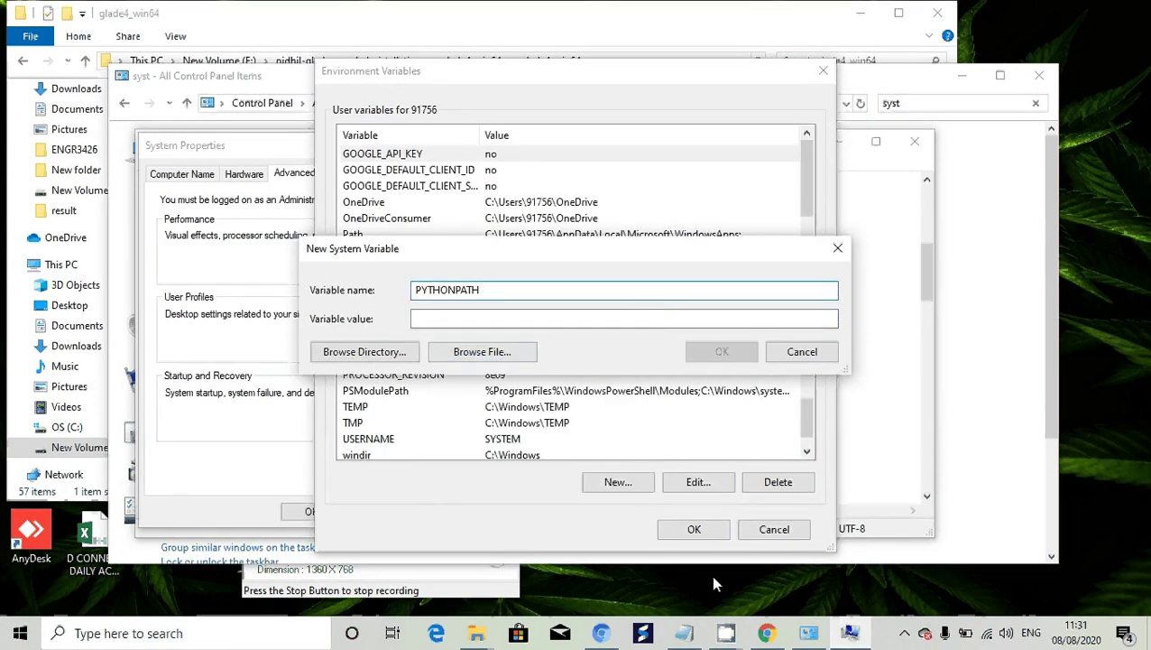
left_click(853, 634)
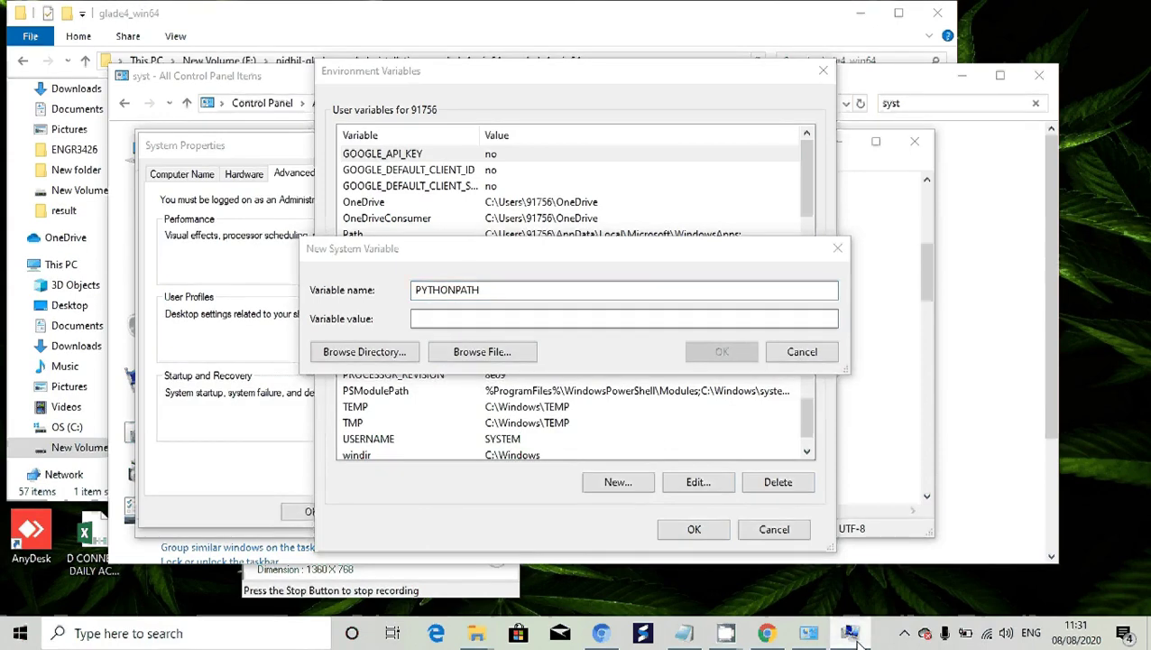
left_click(724, 635)
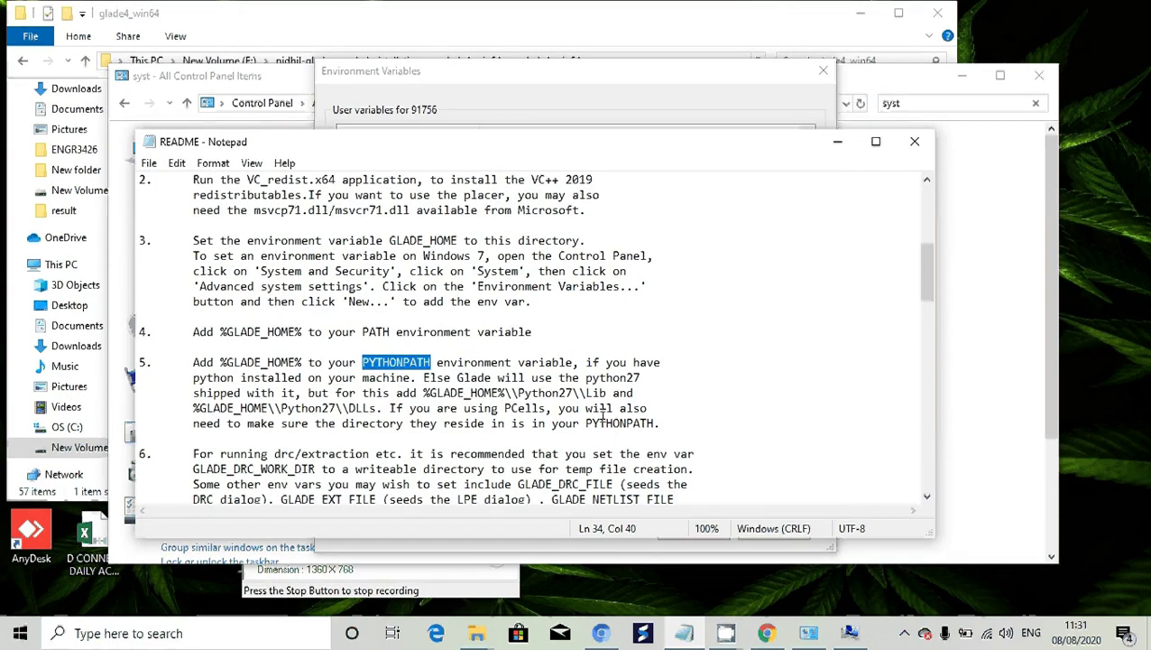
Copy %GLADE_HOME%\Python27\Lib from the README and paste it as the variable value, followed by ';'
left_click_drag(422, 392, 609, 394)
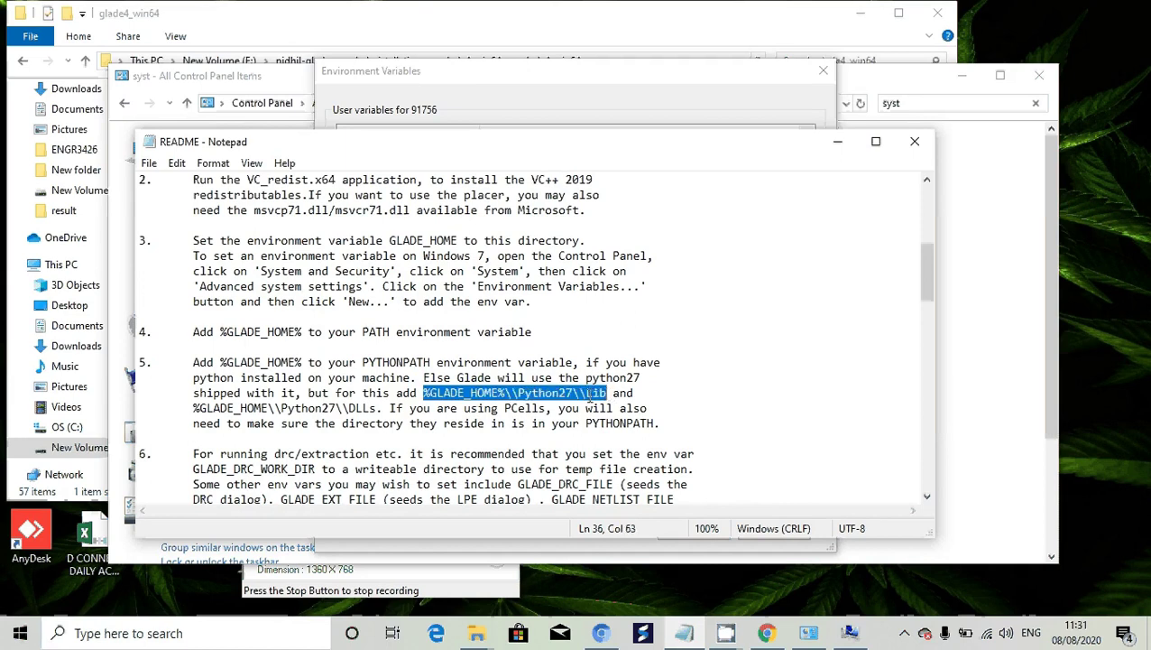
right_click(593, 394)
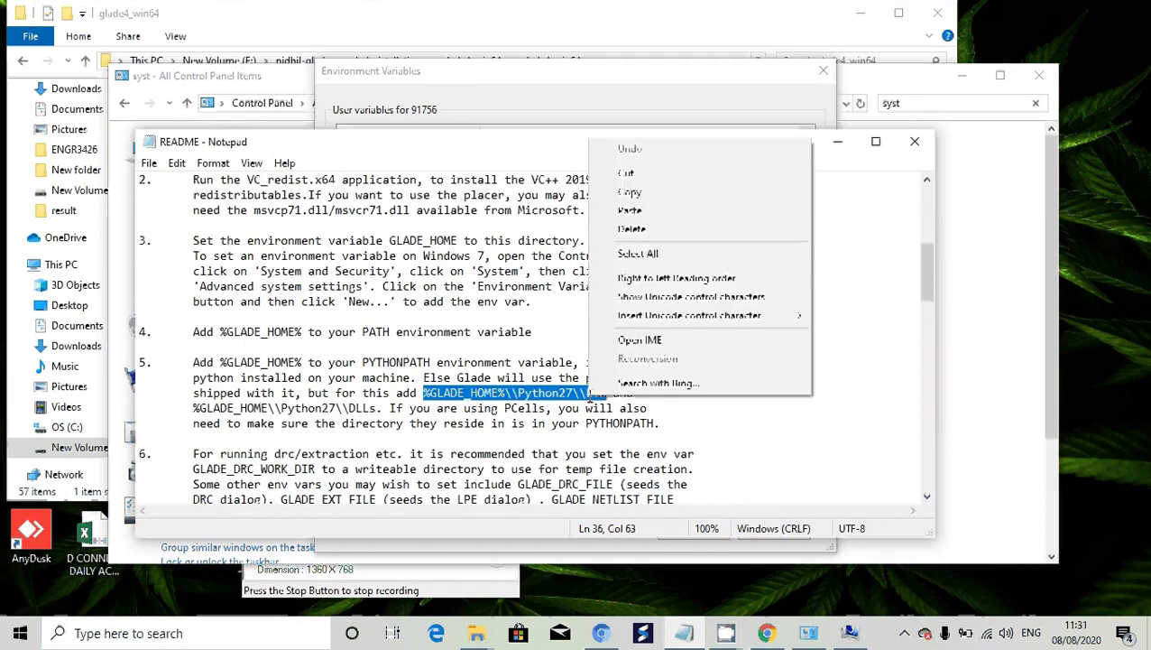
left_click(628, 196)
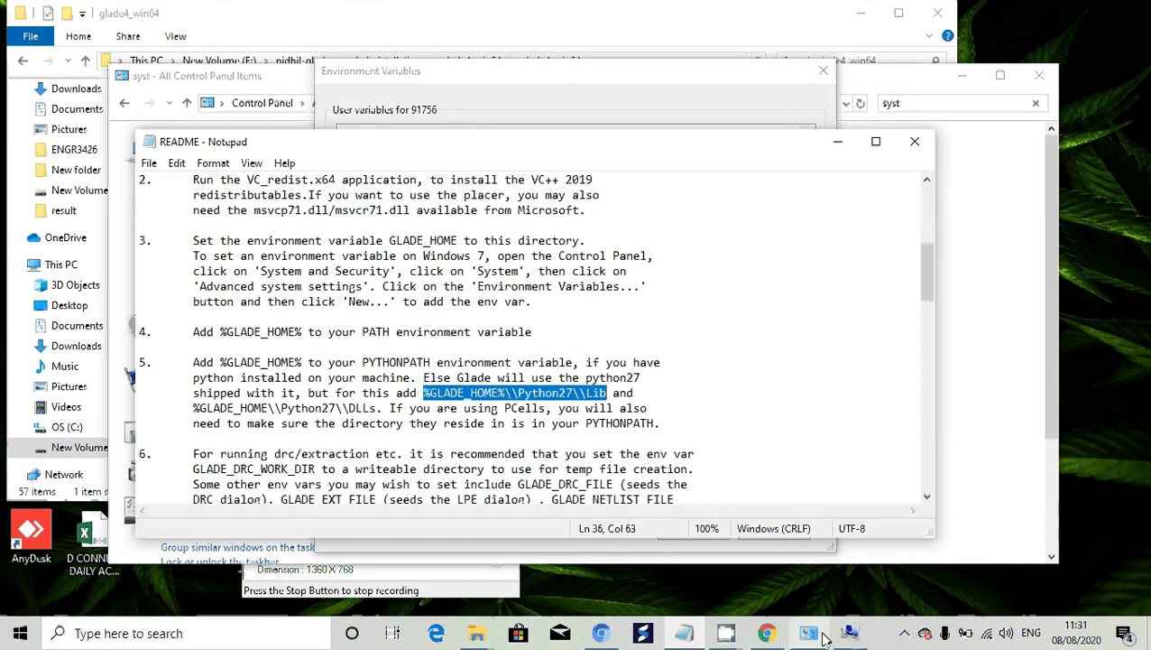
left_click(857, 639)
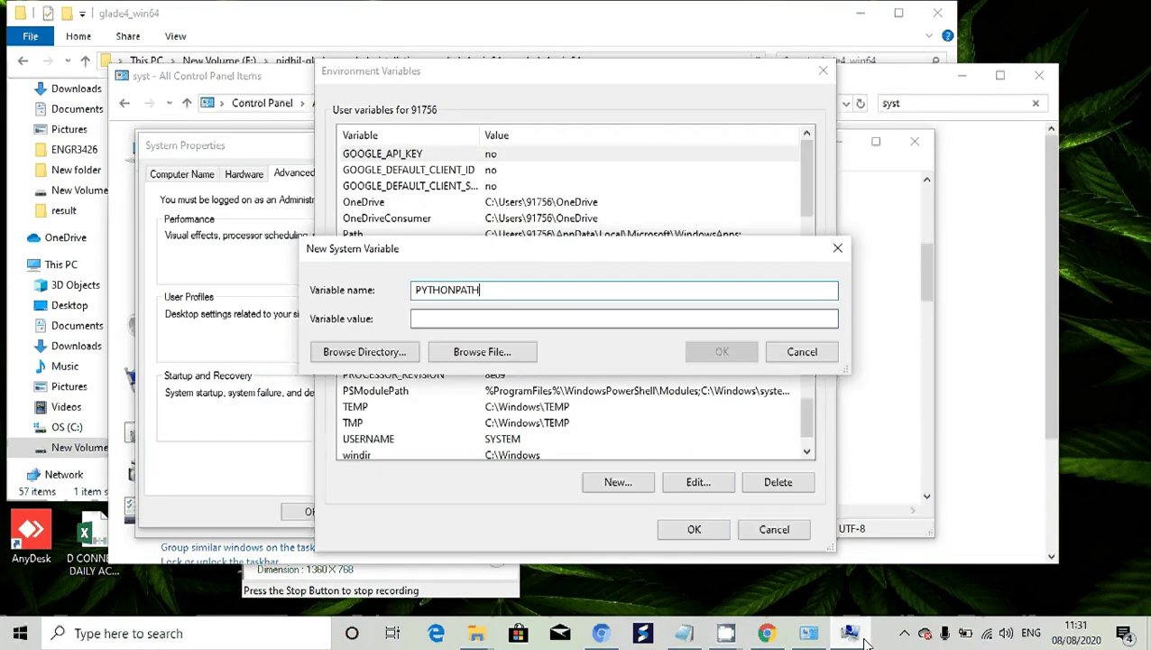
left_click(551, 323)
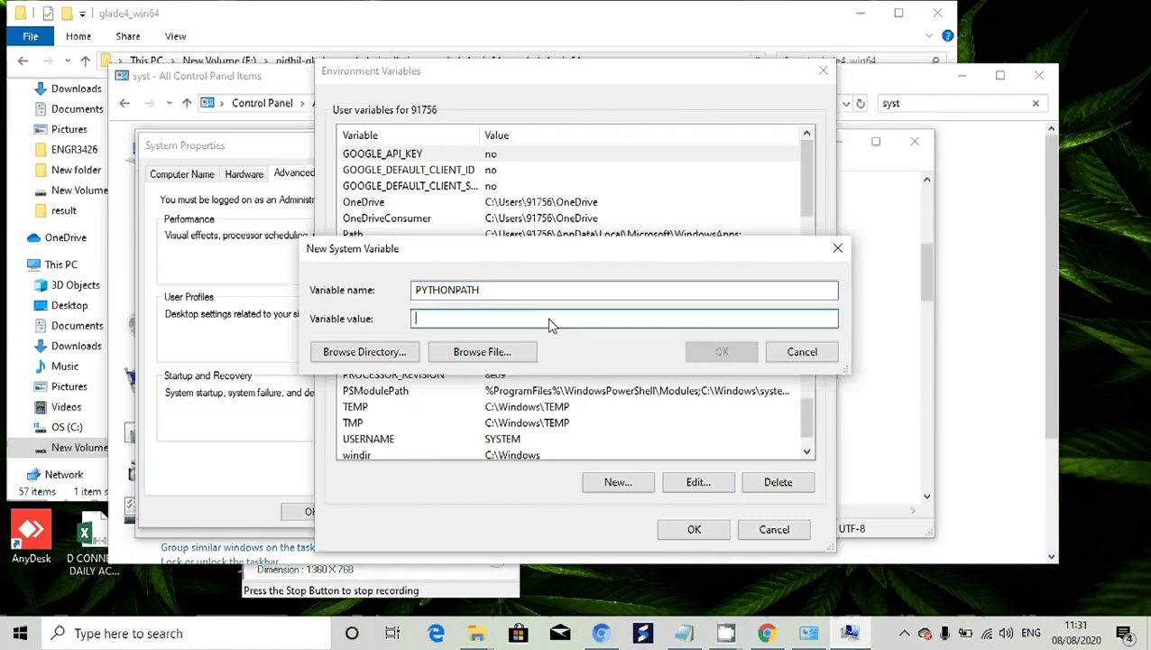
right_click(549, 322)
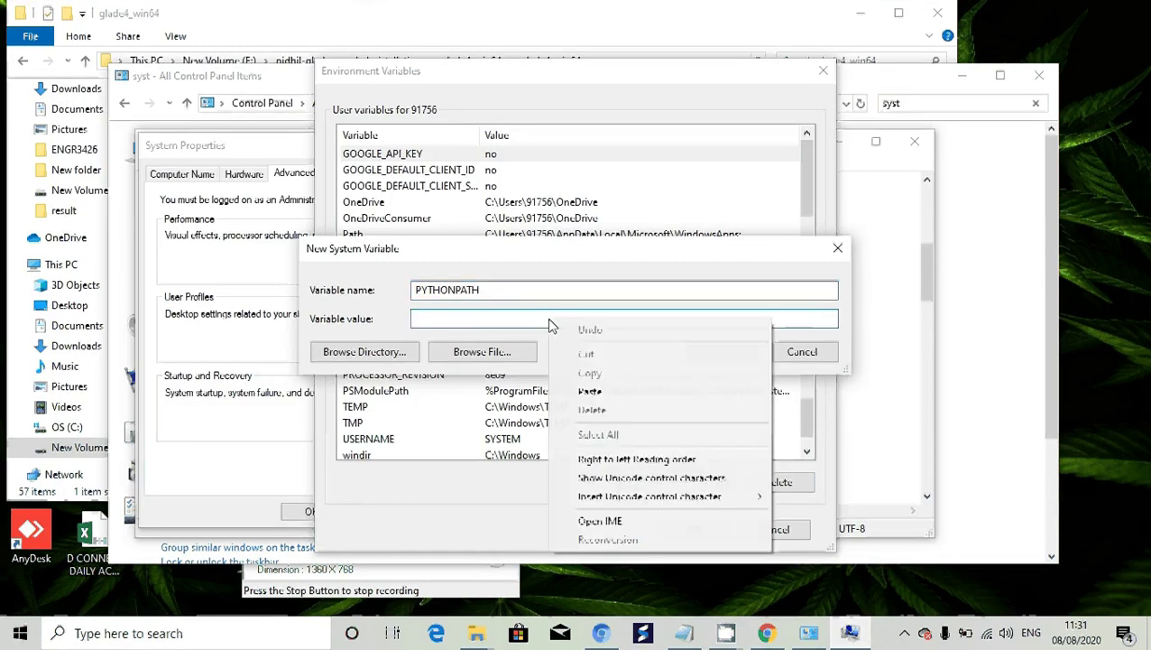
left_click(592, 392)
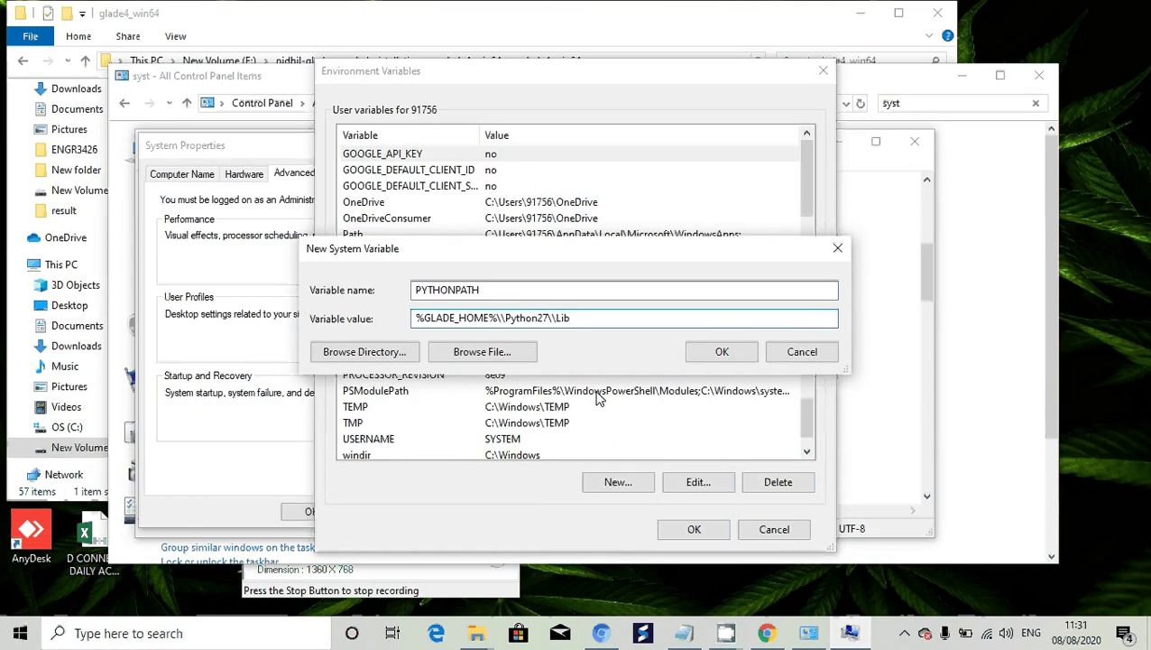
type(";")
Copy %GLADE_HOME%\Python27\DLLs from the README and append it with ';' to the PYTHONPATH value
left_click(684, 632)
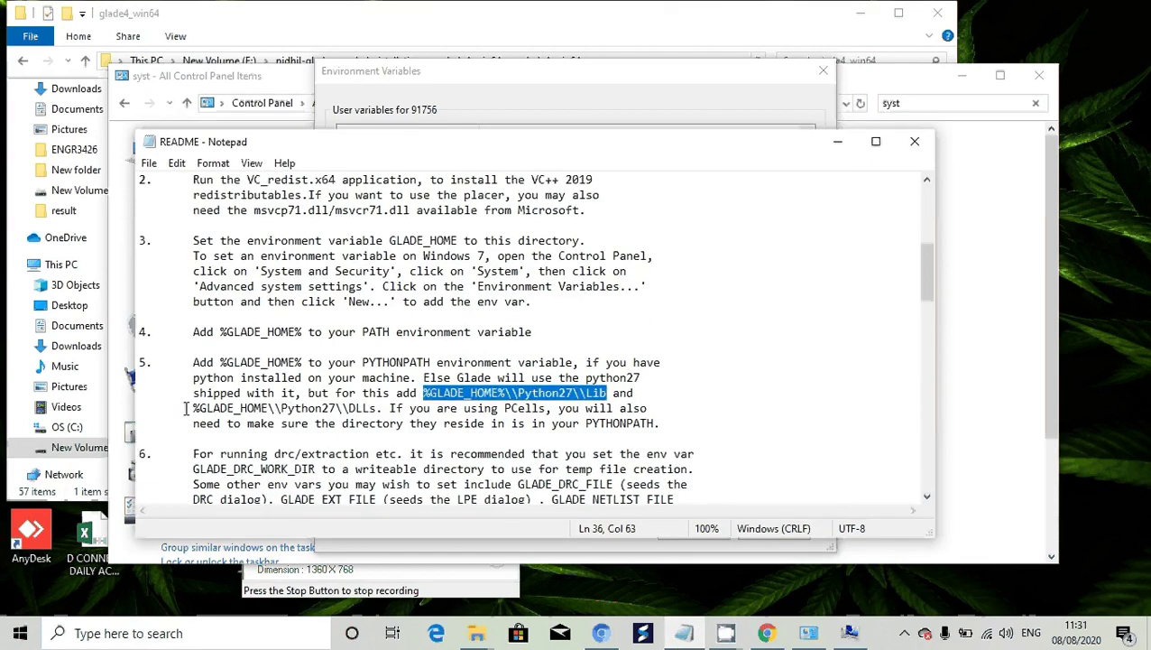
left_click_drag(194, 408, 378, 409)
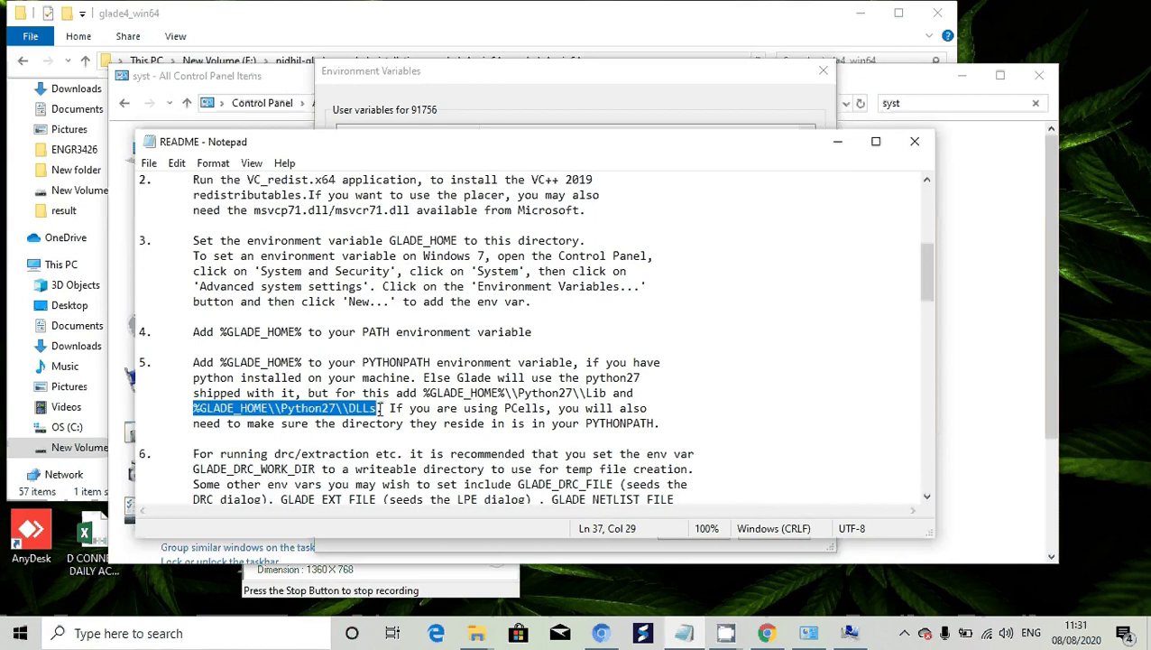
right_click(356, 411)
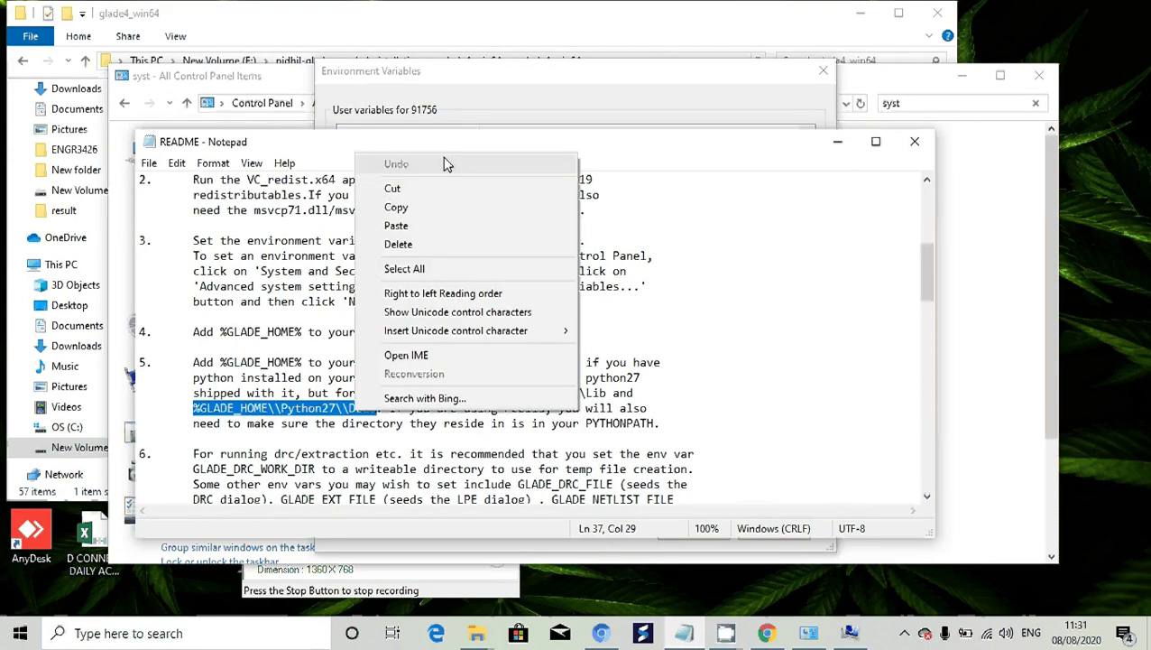
left_click(440, 207)
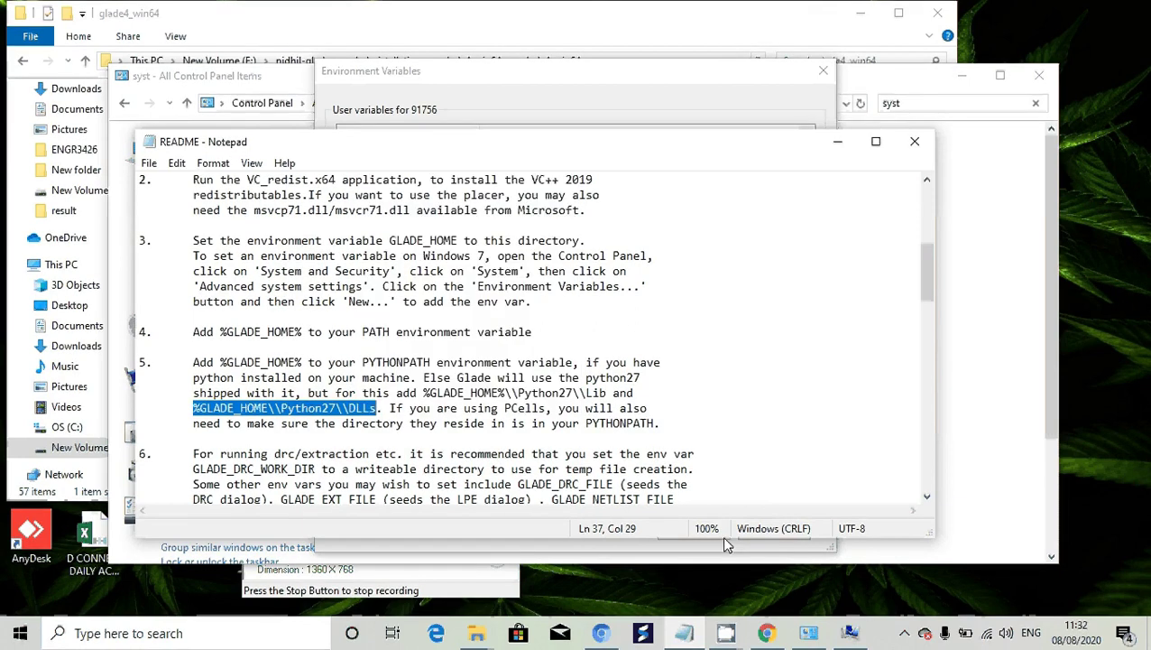
left_click(699, 634)
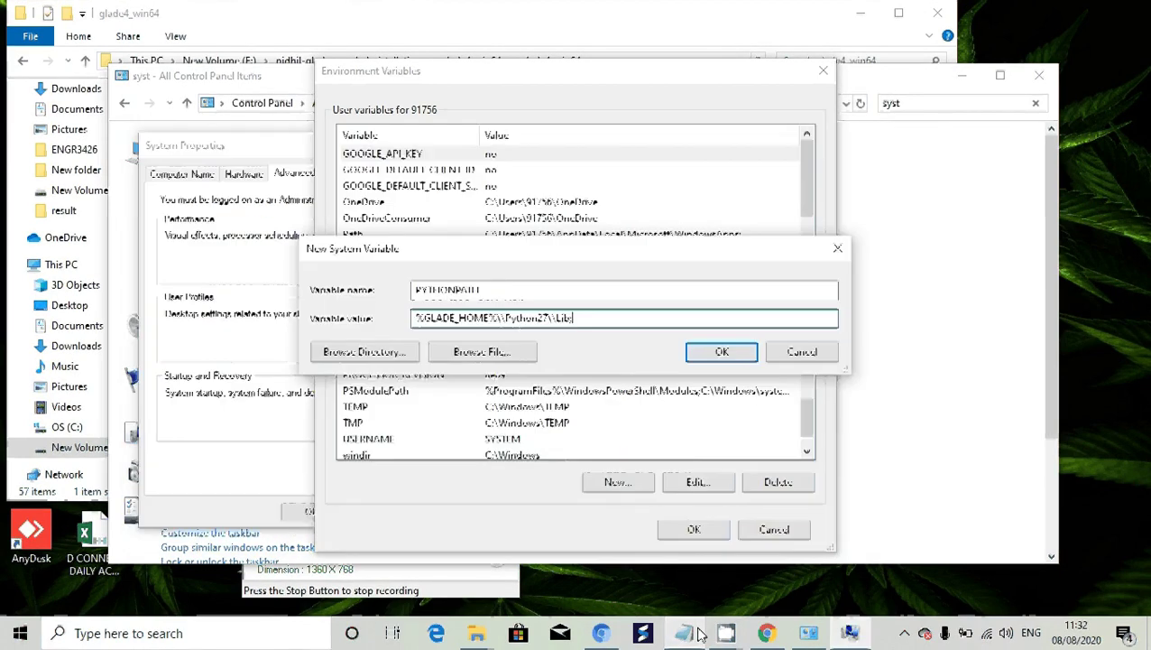
right_click(592, 321)
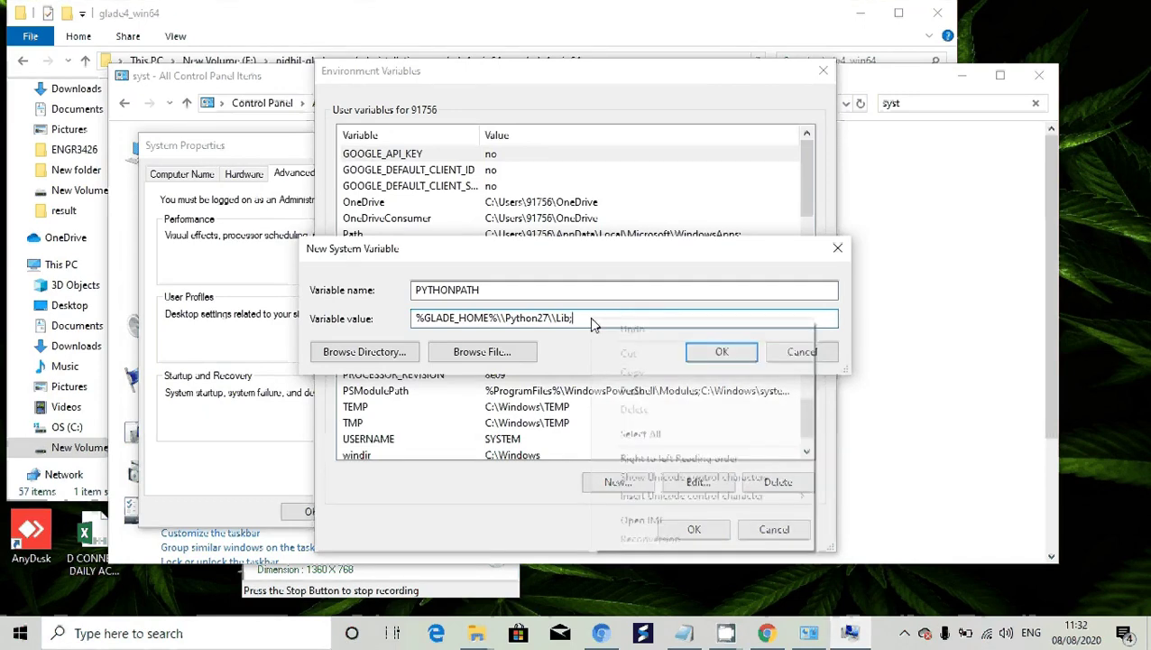
left_click(633, 391)
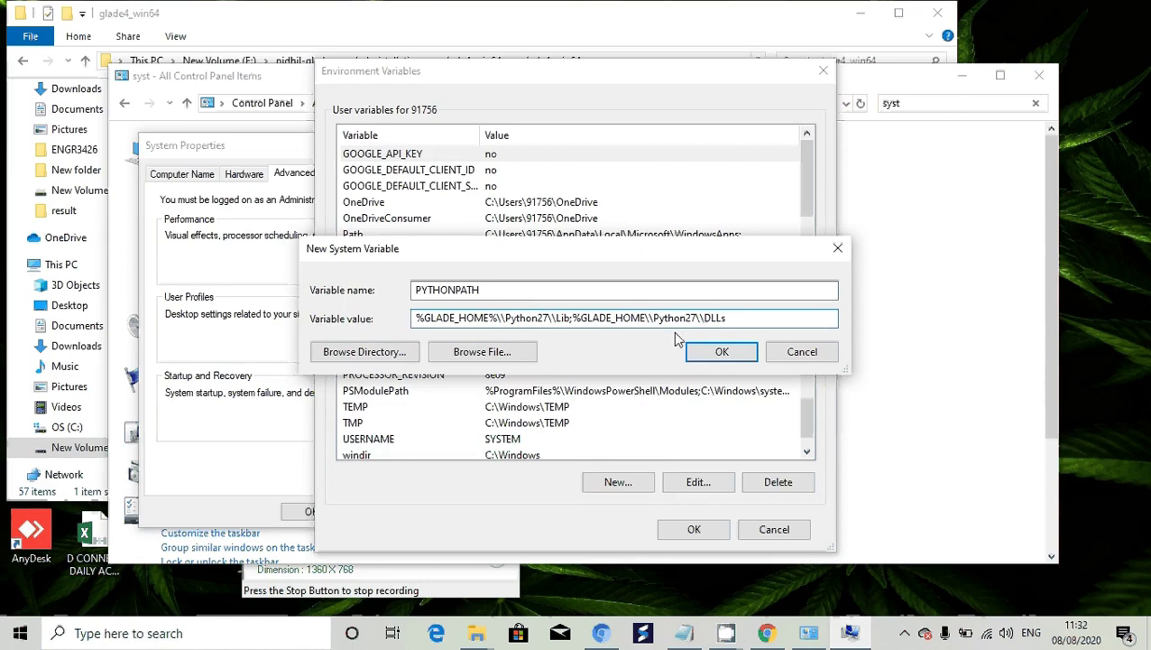
type(";")
mouse_move(683, 636)
Open the Python27 folder in glade4_win64 to confirm its DLLs and Lib subfolders, then return to Control Panel
mouse_move(477, 633)
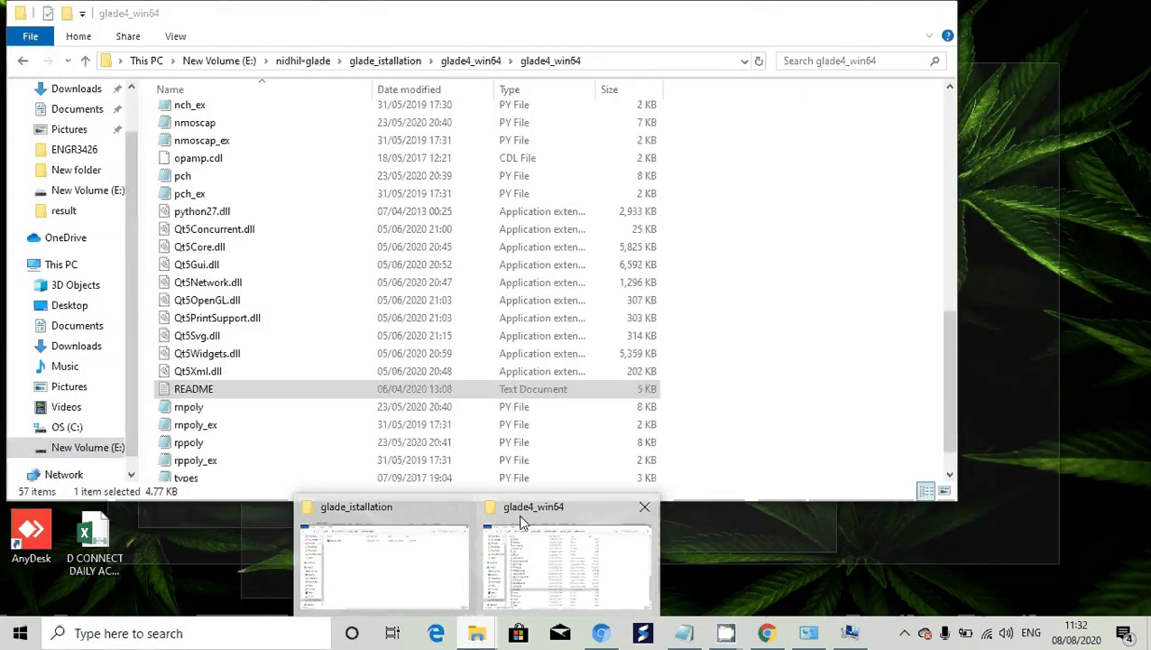
left_click(537, 510)
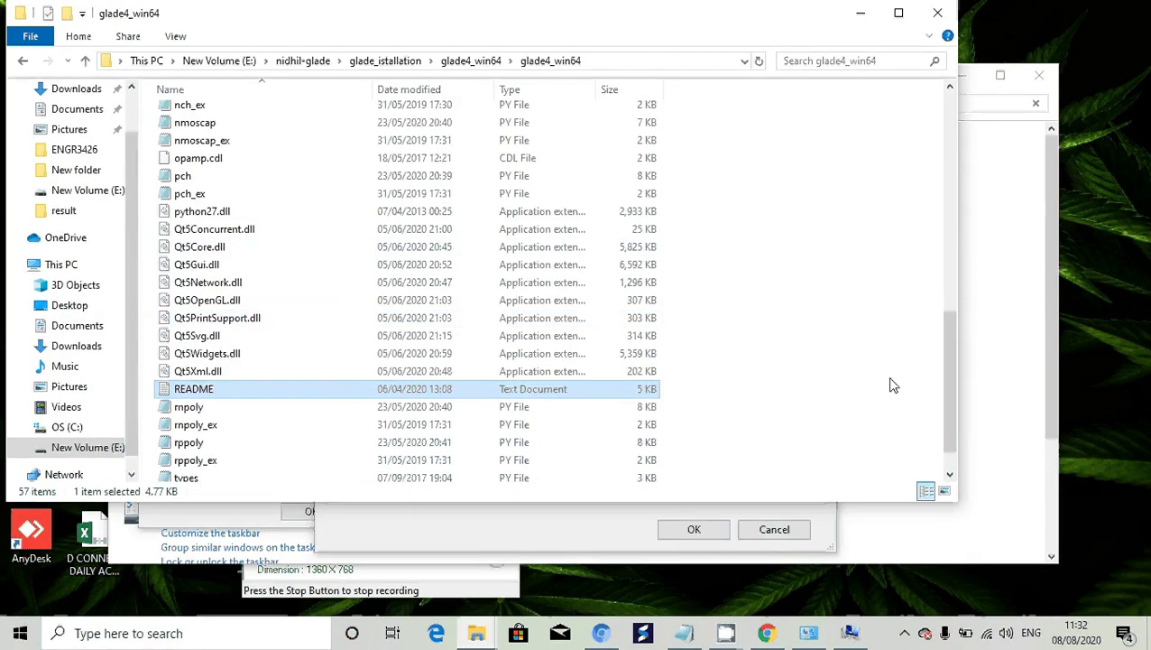
left_click_drag(948, 397, 949, 206)
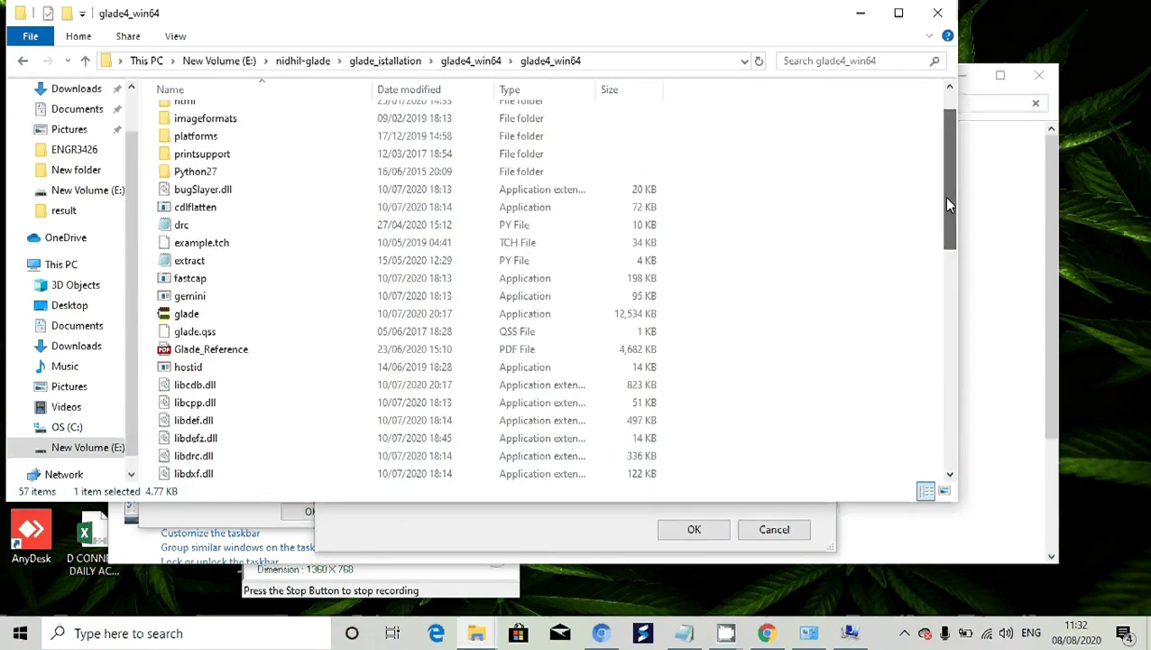
double_click(213, 178)
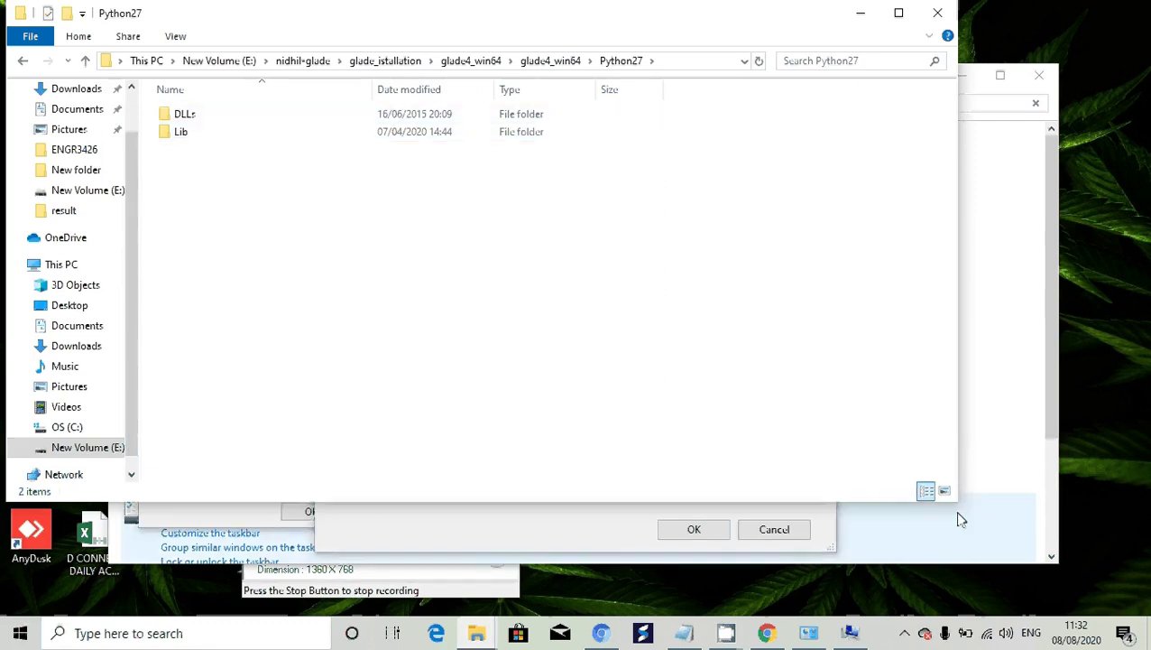
left_click(1035, 407)
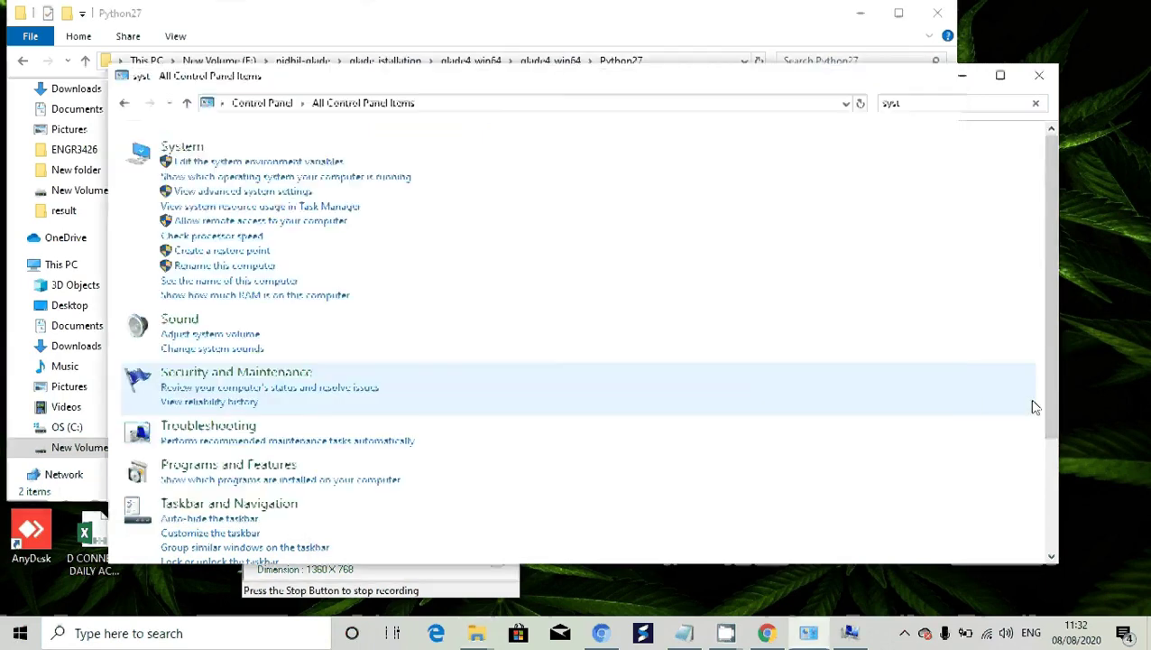
Return to the environment variable dialogs, bringing the Security and Maintenance window forward
left_click(1036, 407)
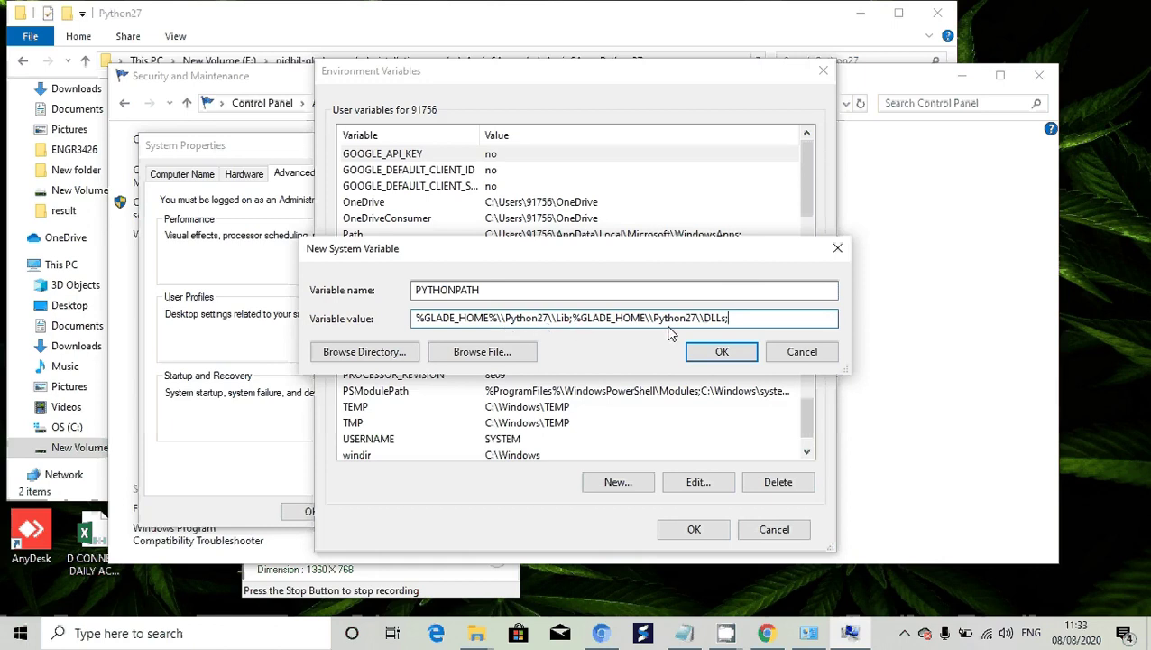
left_click(919, 211)
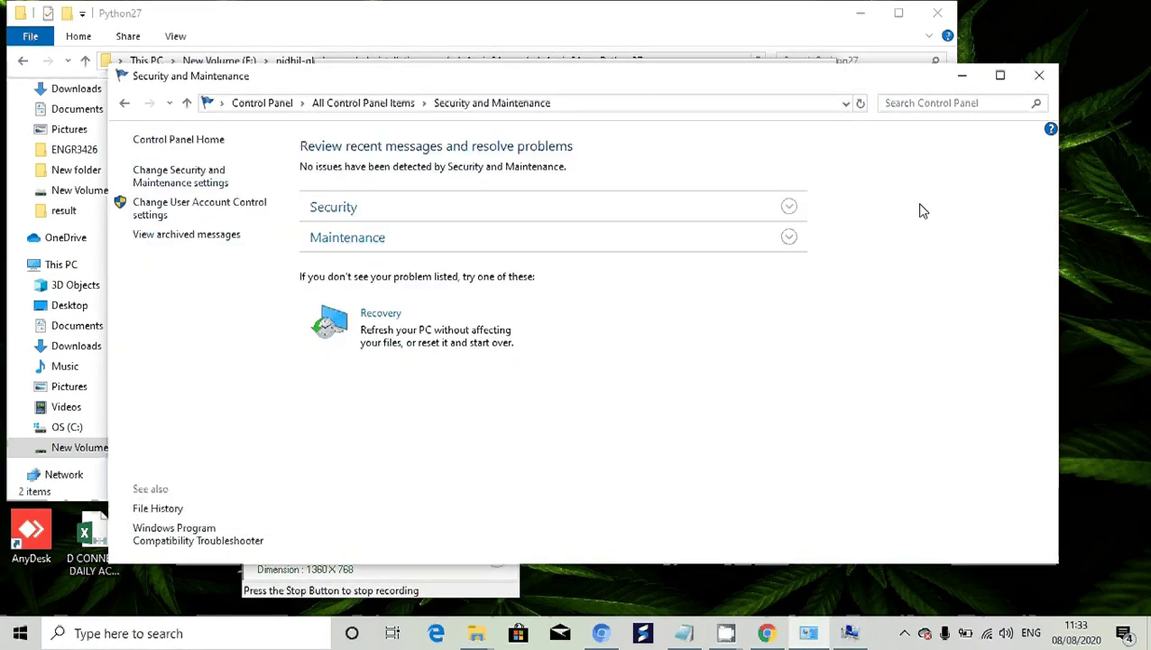
Close the Security and Maintenance window and move from Python27 up three levels to nidhil-glade
left_click(1039, 75)
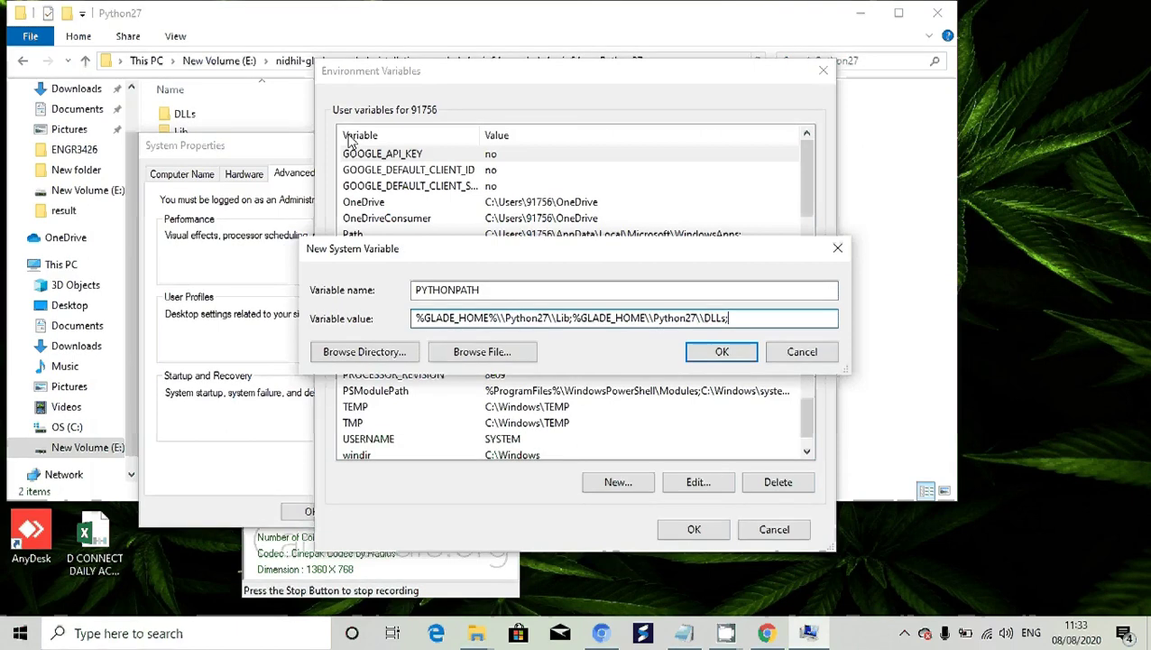
left_click(275, 28)
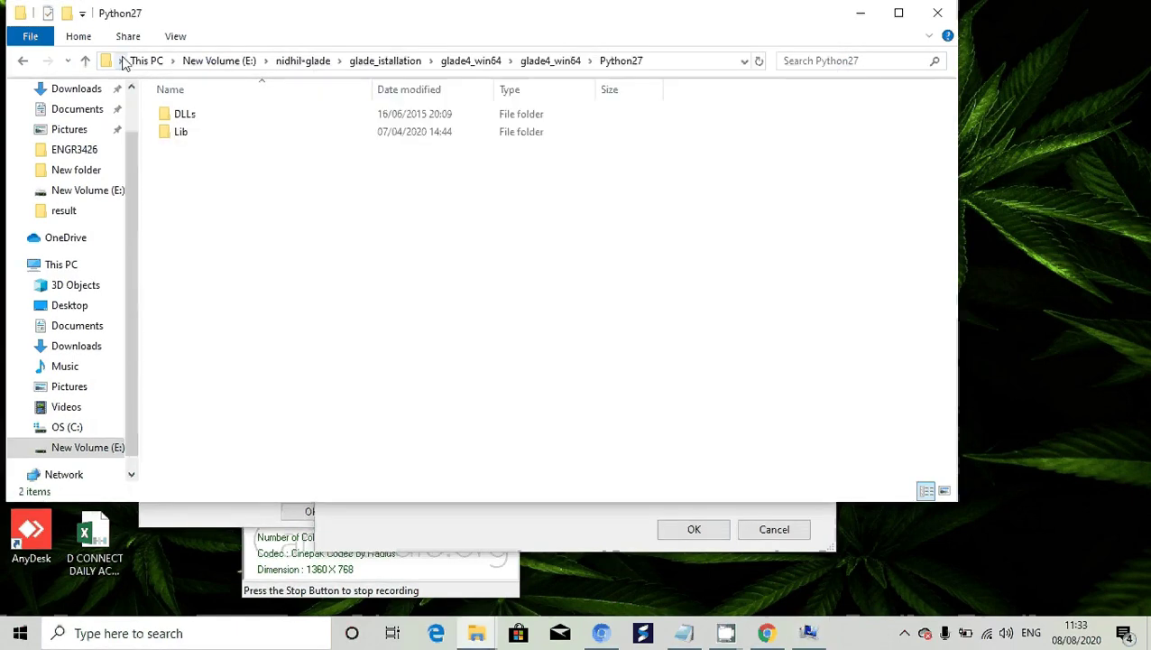
left_click(131, 112)
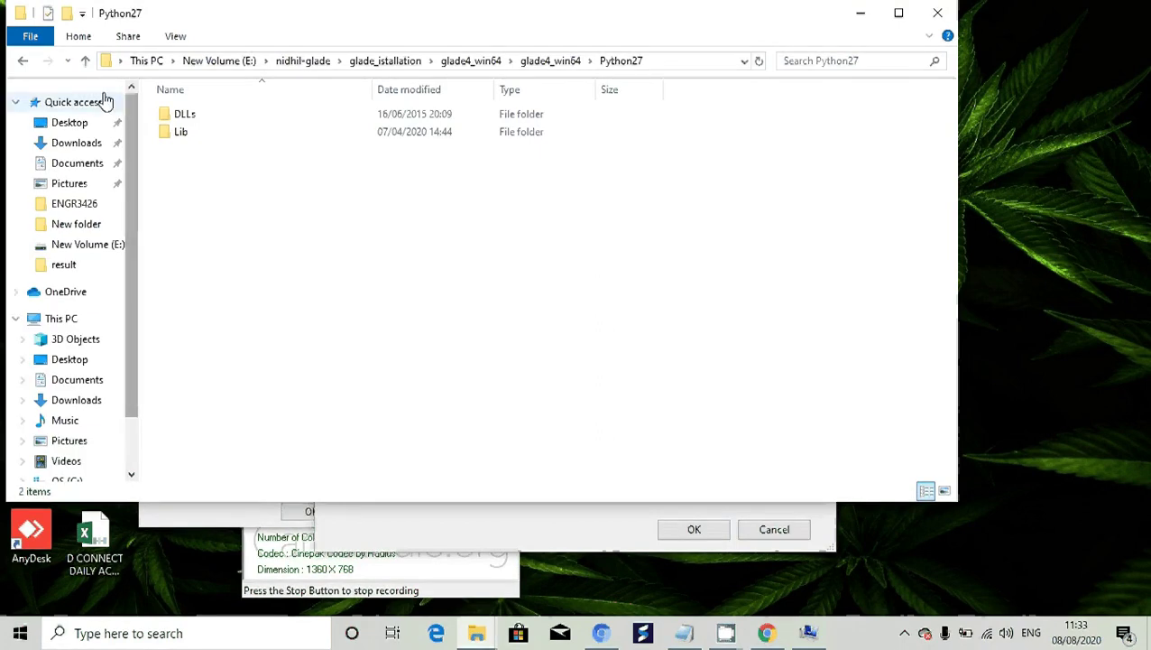
left_click(85, 62)
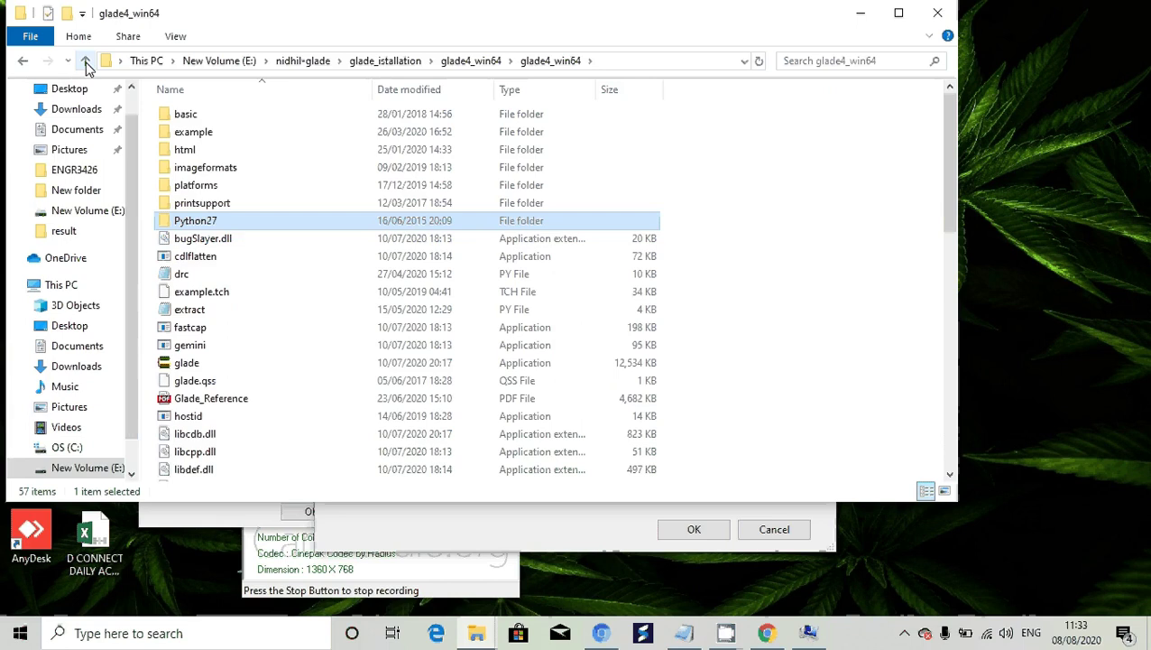
left_click(86, 63)
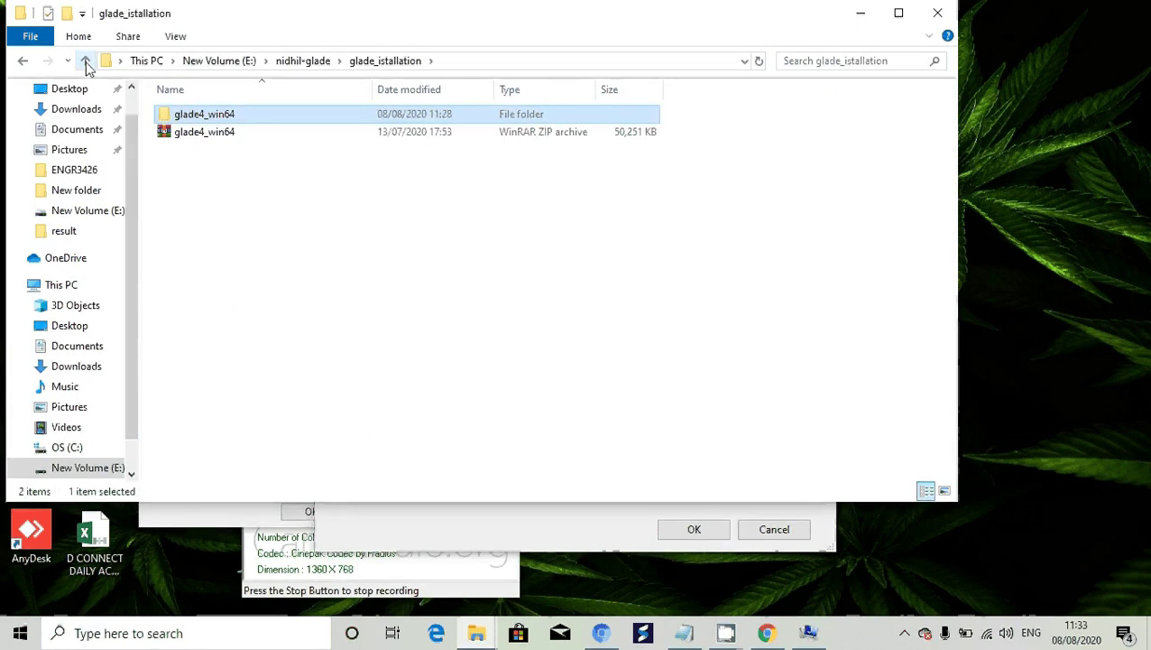
left_click(86, 62)
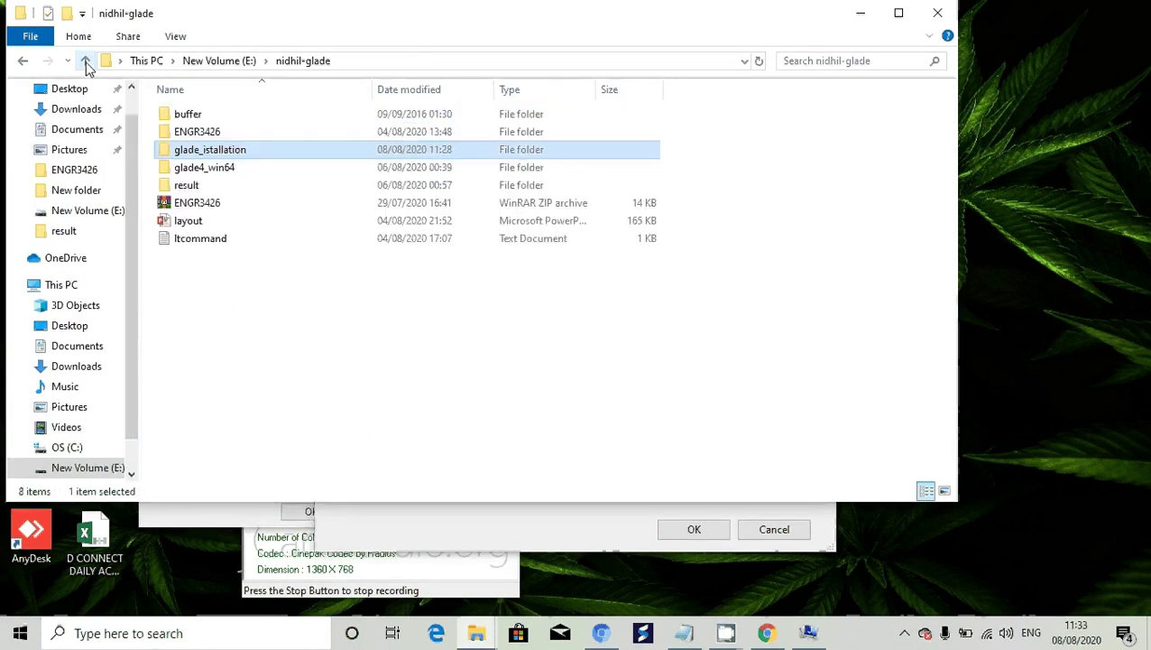
Peek into ENGR3426, return to nidhil-glade, and cancel the accidental rename of ENGR3426
left_click(222, 136)
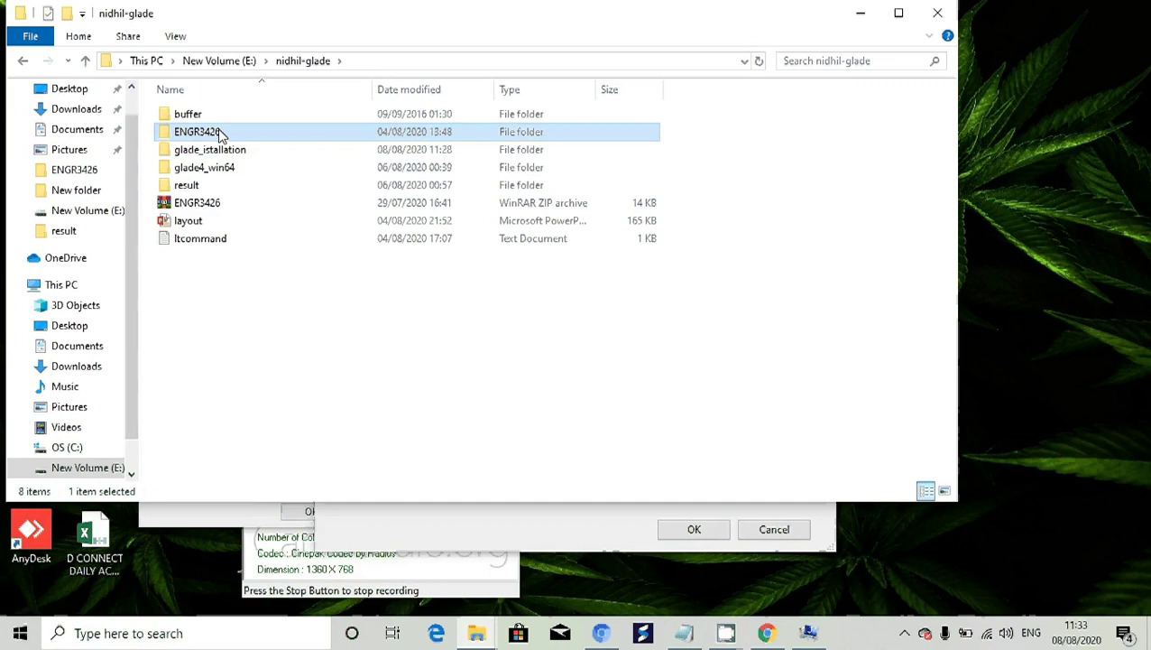
double_click(219, 133)
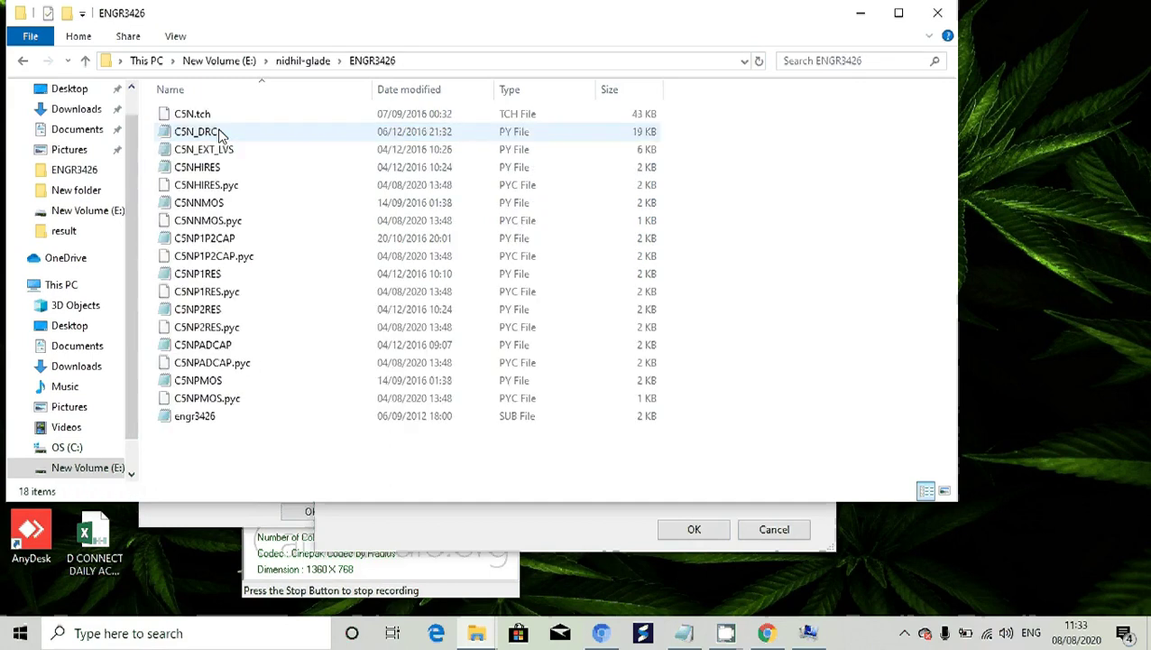
left_click(84, 67)
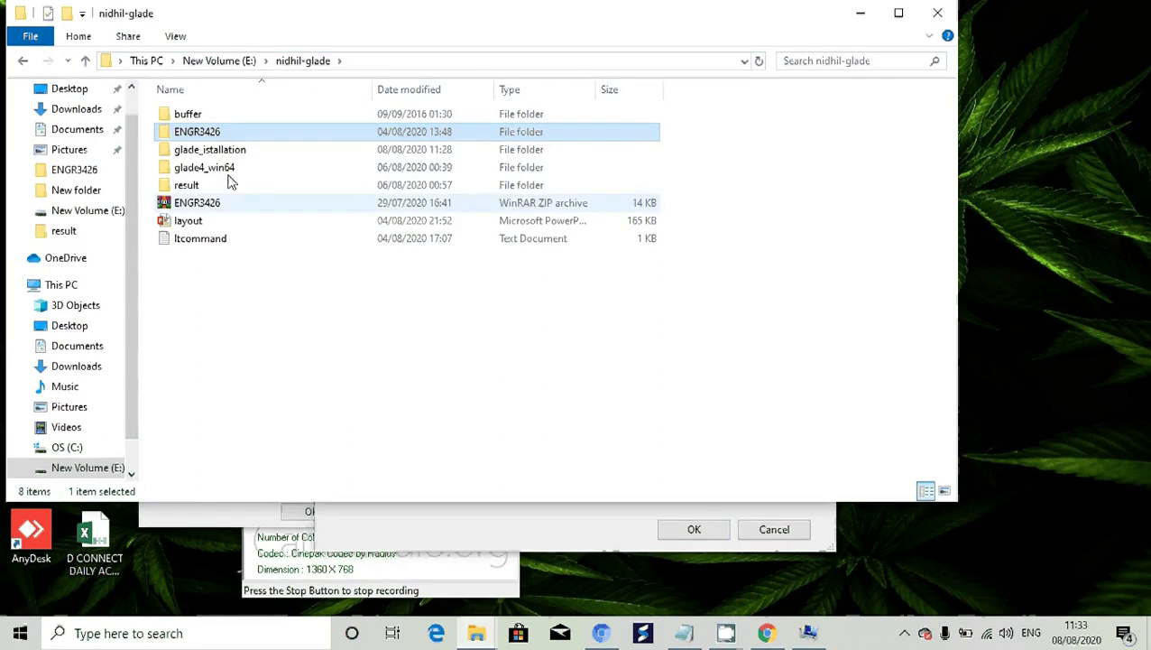
mouse_move(227, 137)
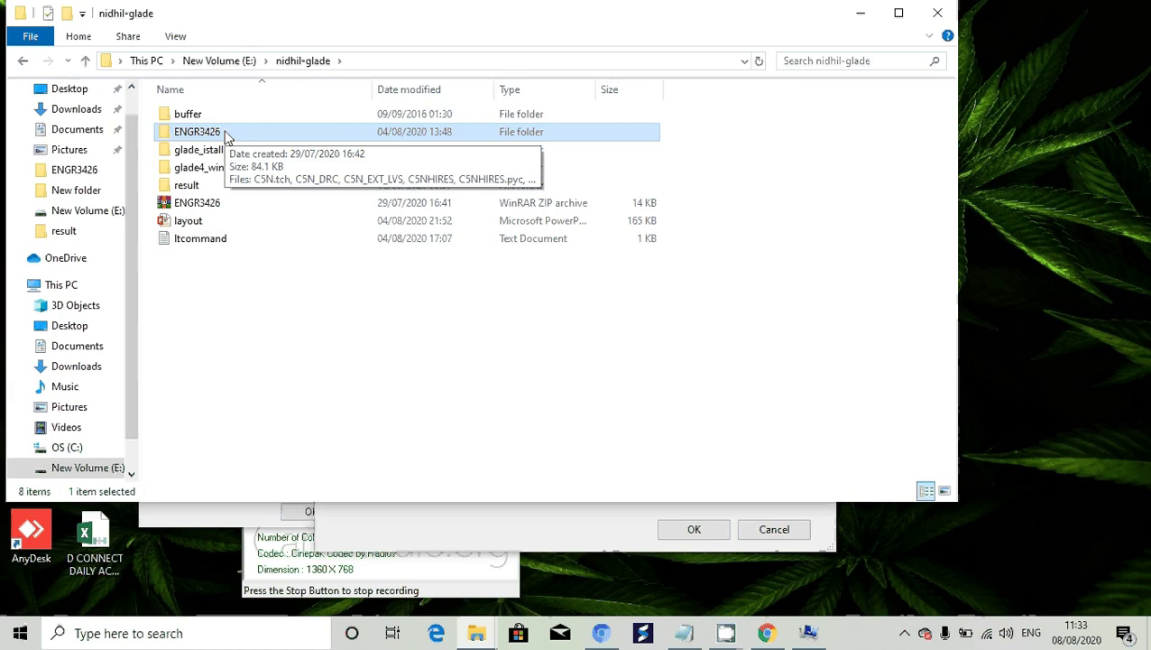
left_click(225, 134)
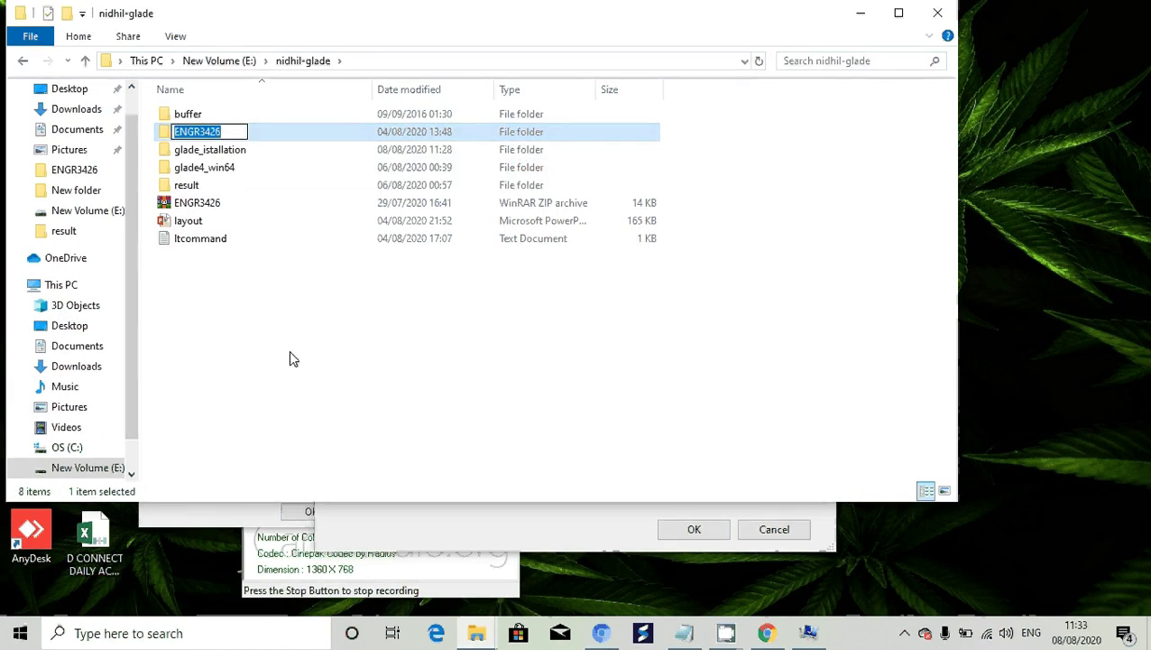
key("Escape")
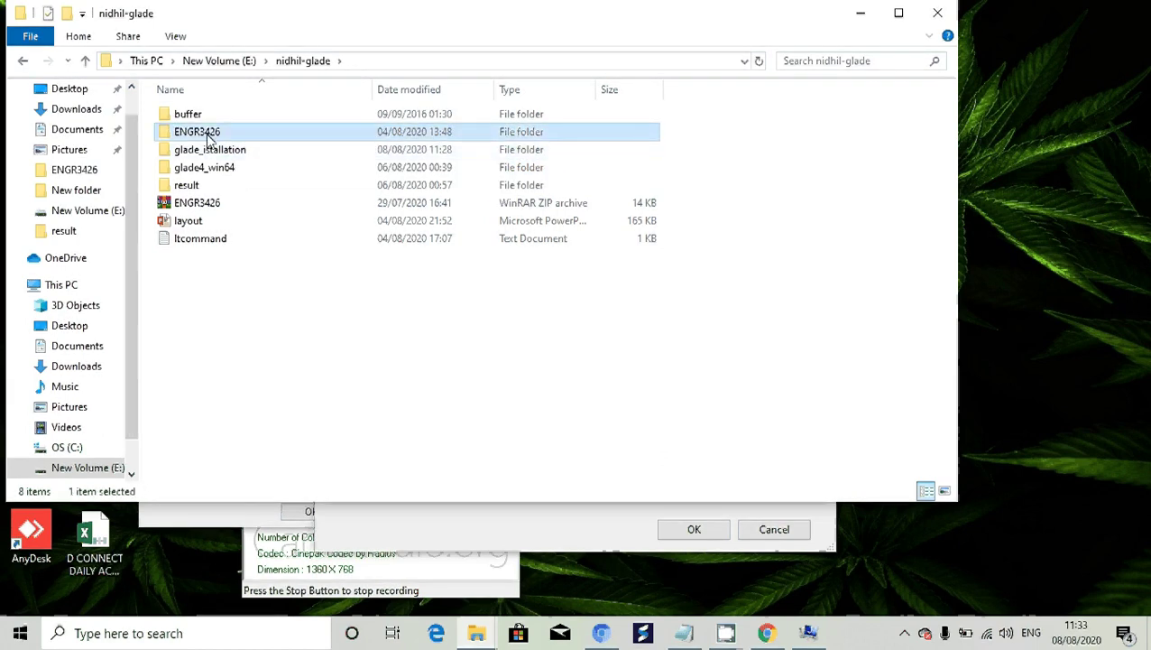
Open the ENGR3426 folder and select the engr3426 model file
double_click(209, 136)
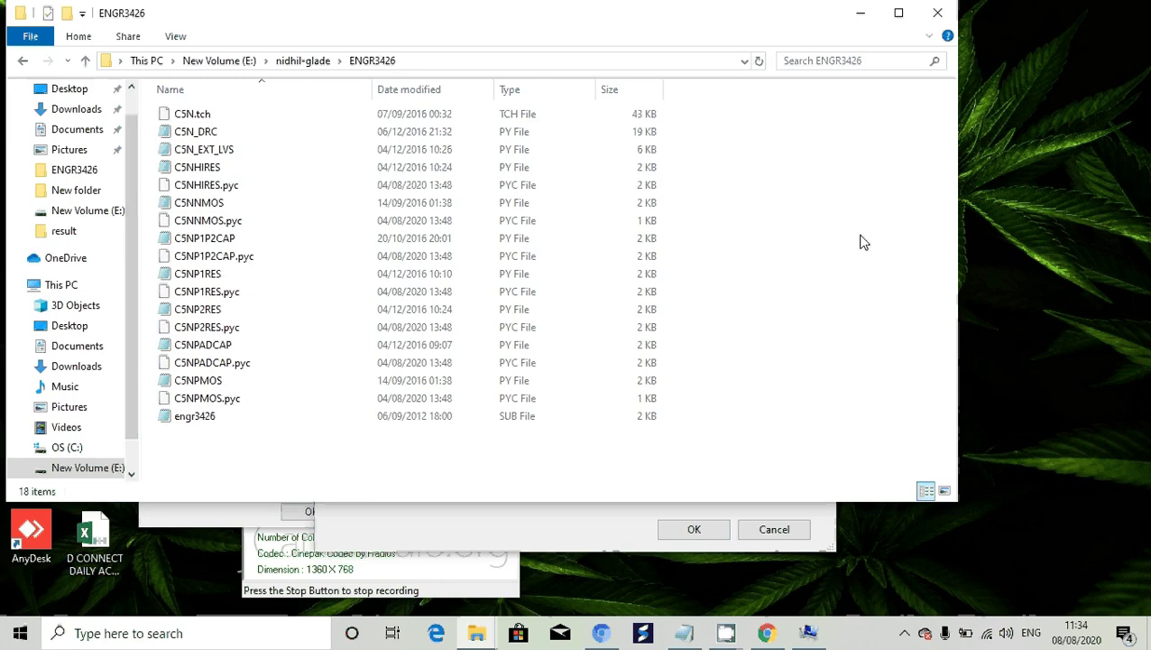
left_click(216, 422)
Open engr3426 in Notepad to read its C5NNMOS/C5NPMOS models, then close it
double_click(217, 422)
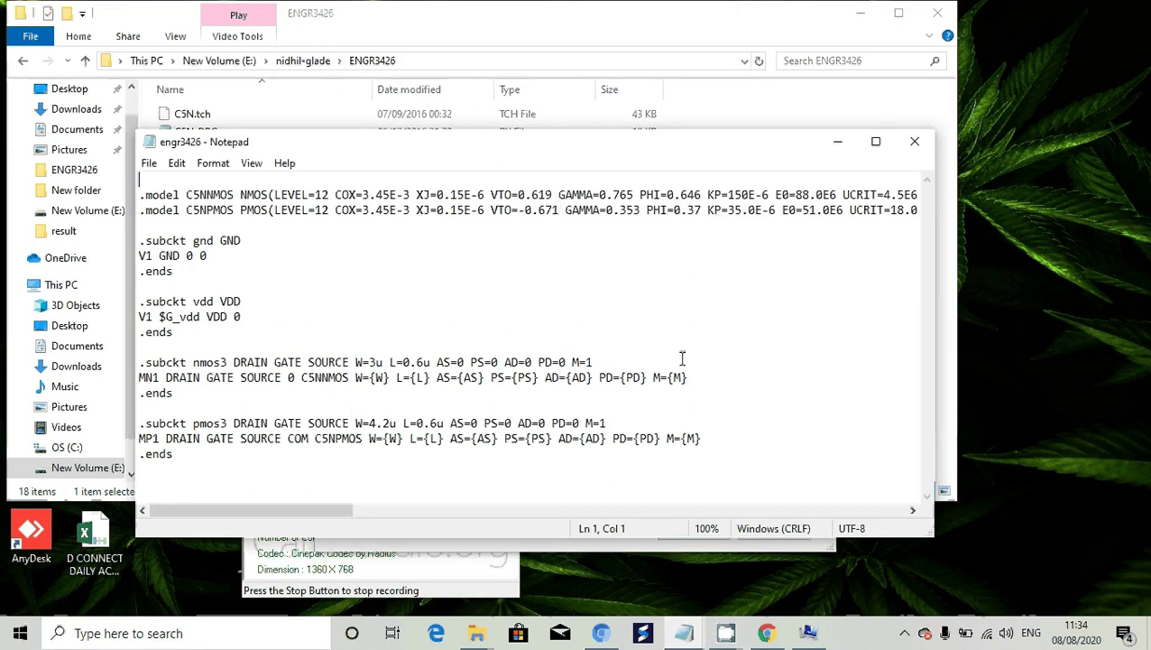
left_click(915, 144)
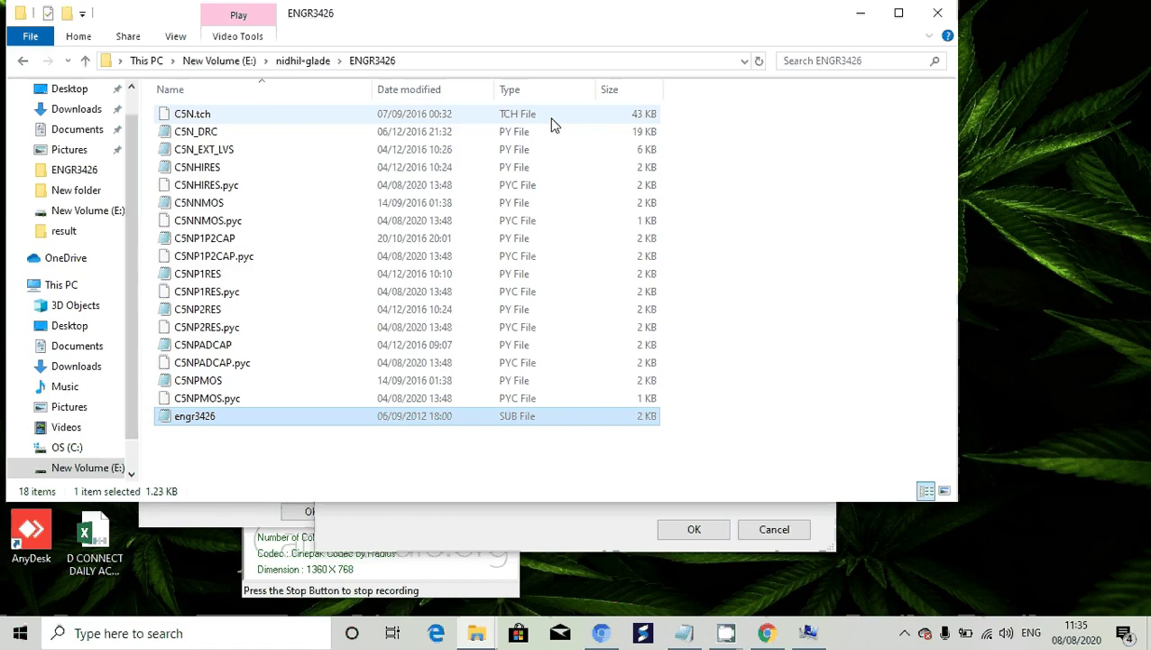
Copy the ENGR3426 folder path from the address bar
left_click(303, 481)
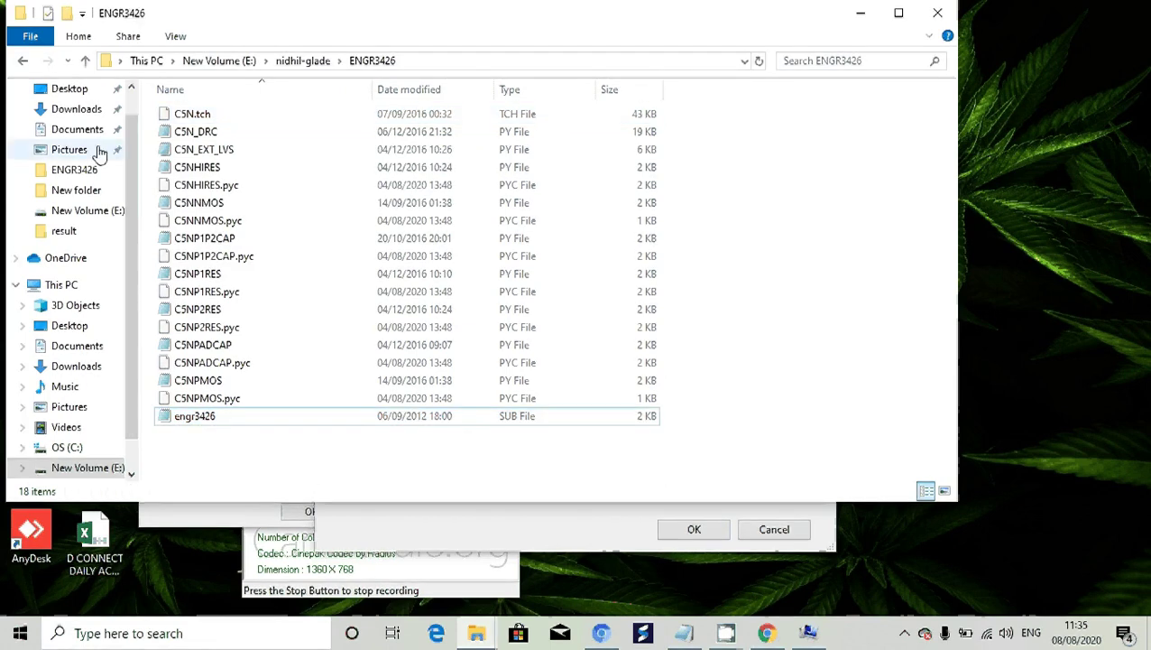
left_click(413, 58)
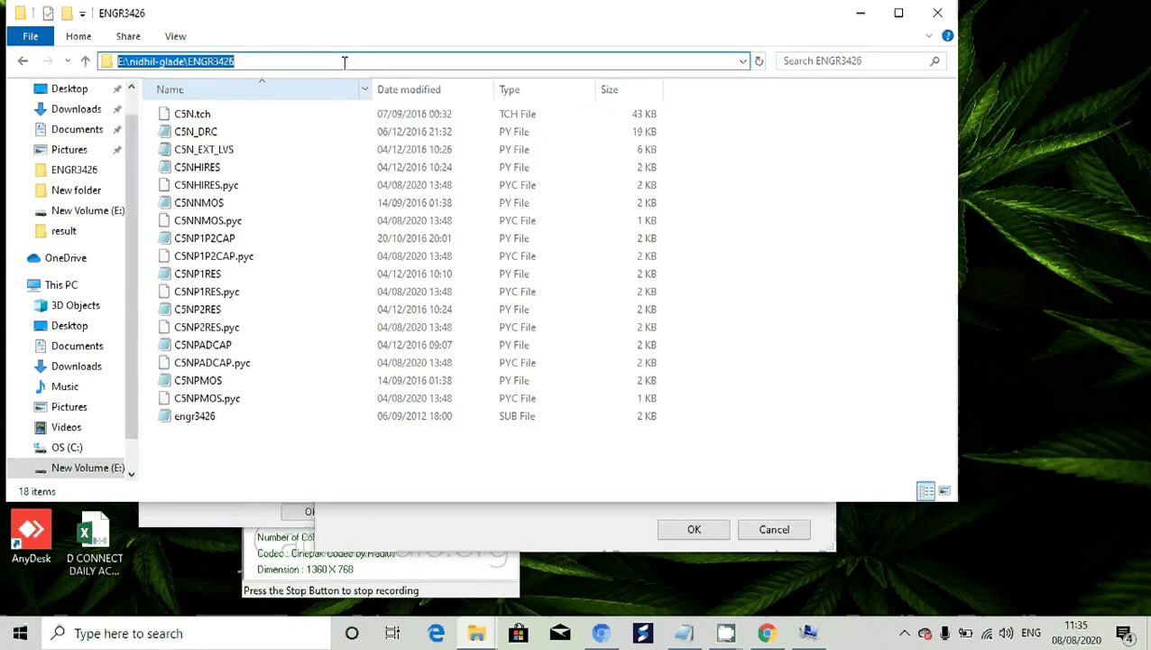
right_click(216, 61)
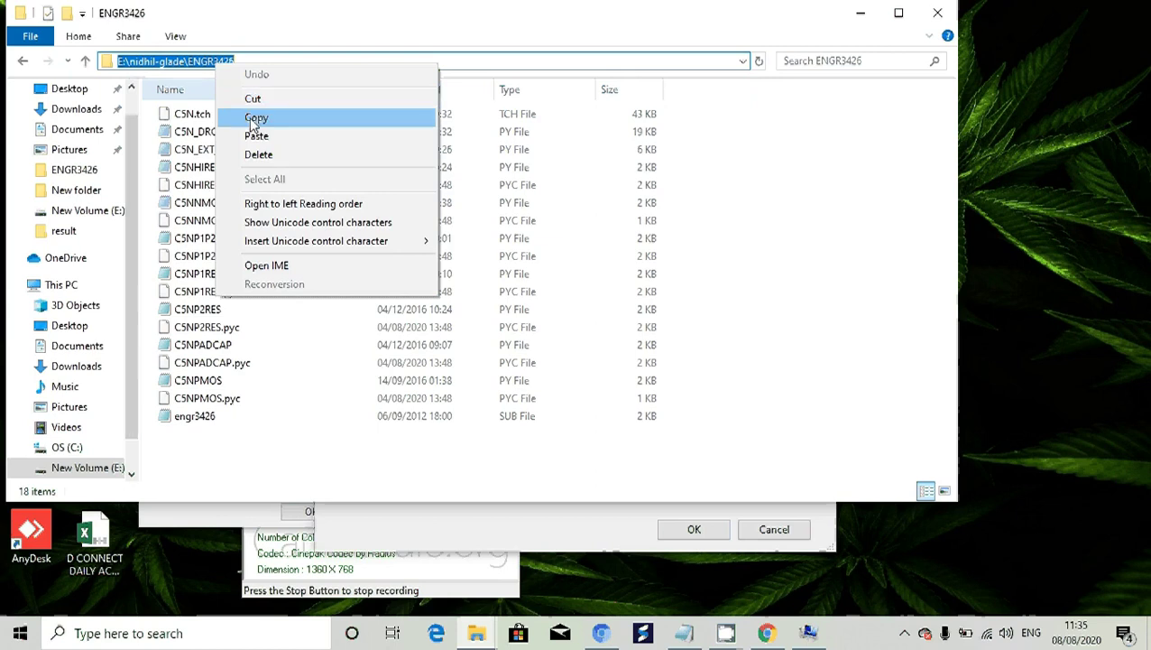
left_click(249, 118)
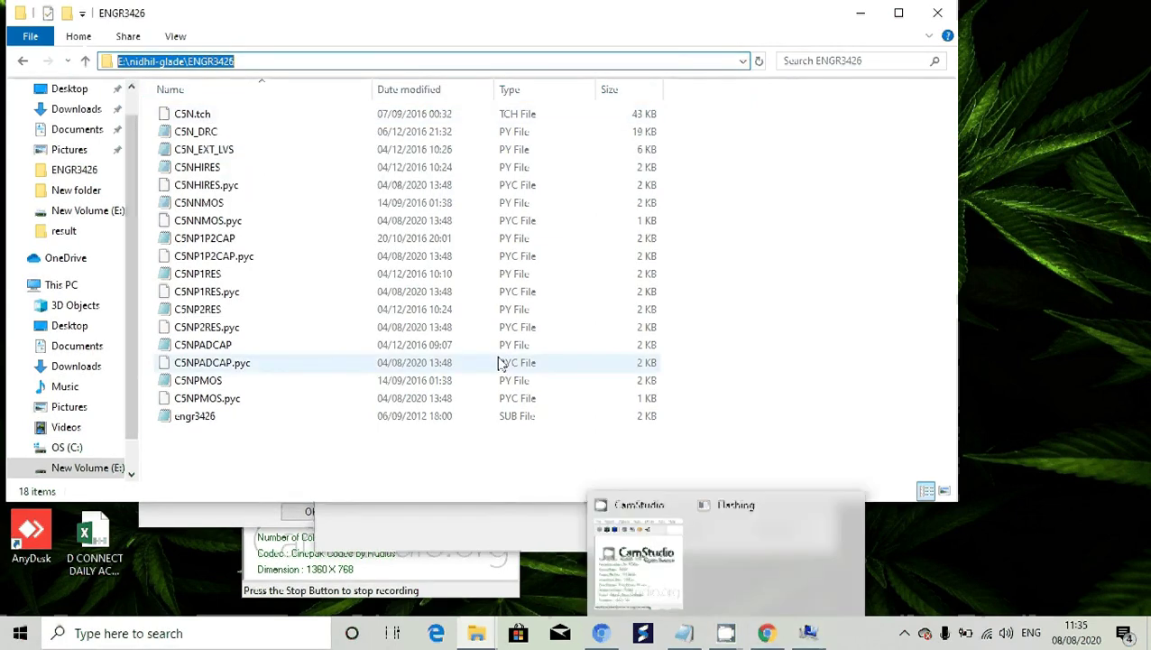
Reopen ENGR3426 from nidhil-glade and copy its path E:\nidhil-glade\ENGR3426 again
left_click(85, 60)
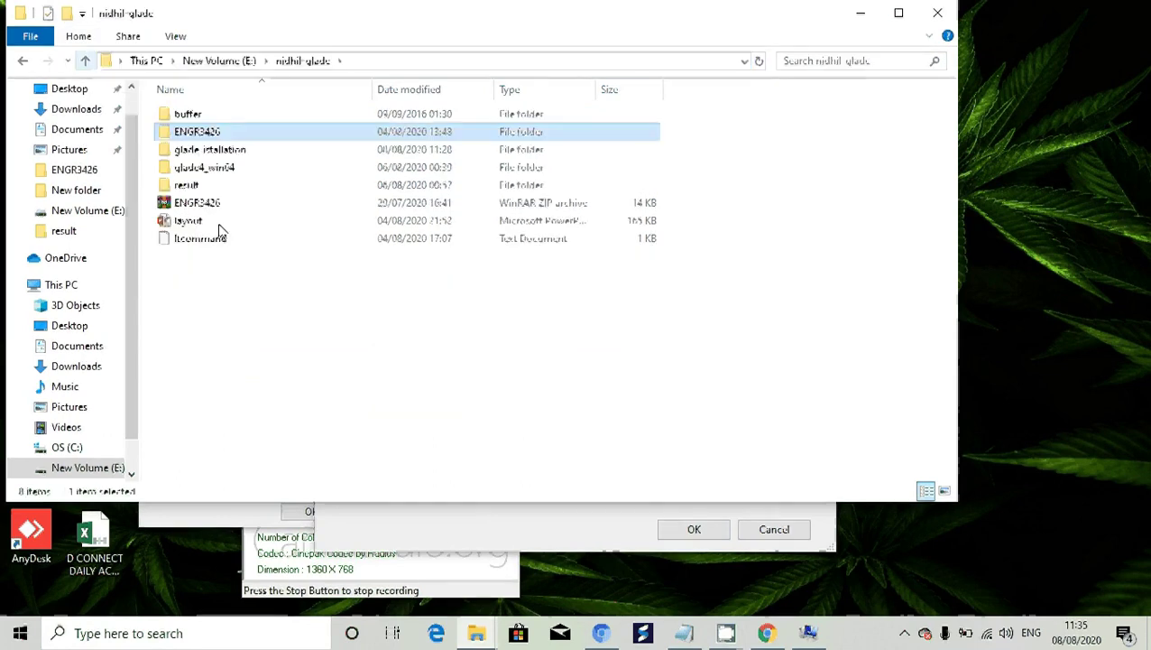
left_click(296, 329)
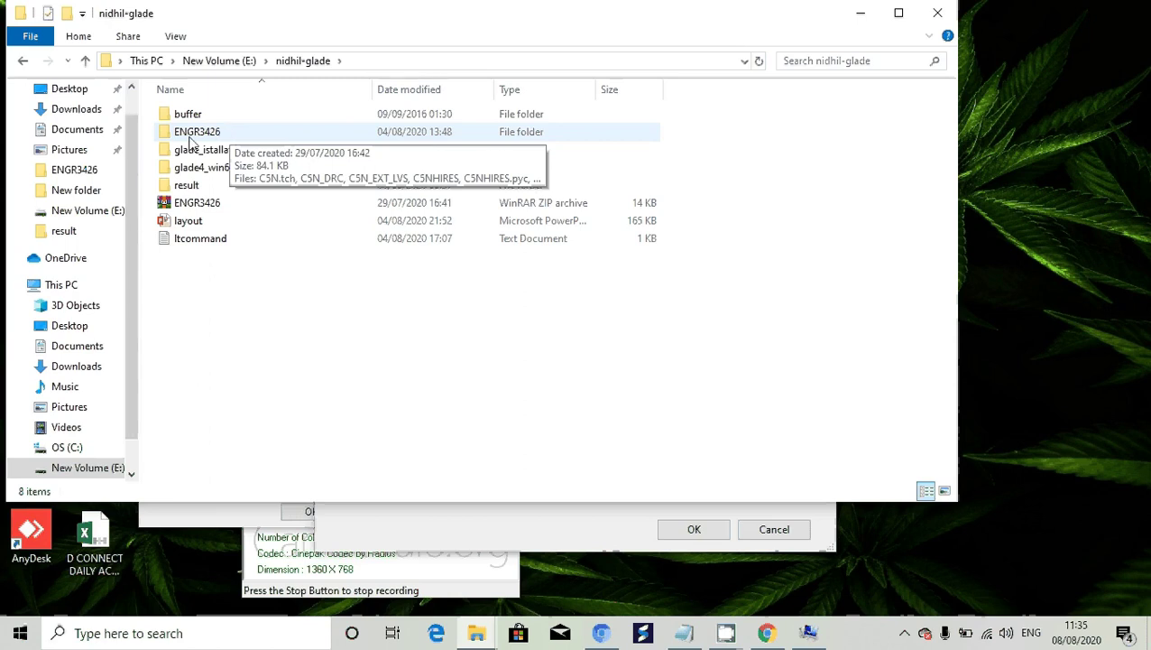
double_click(197, 133)
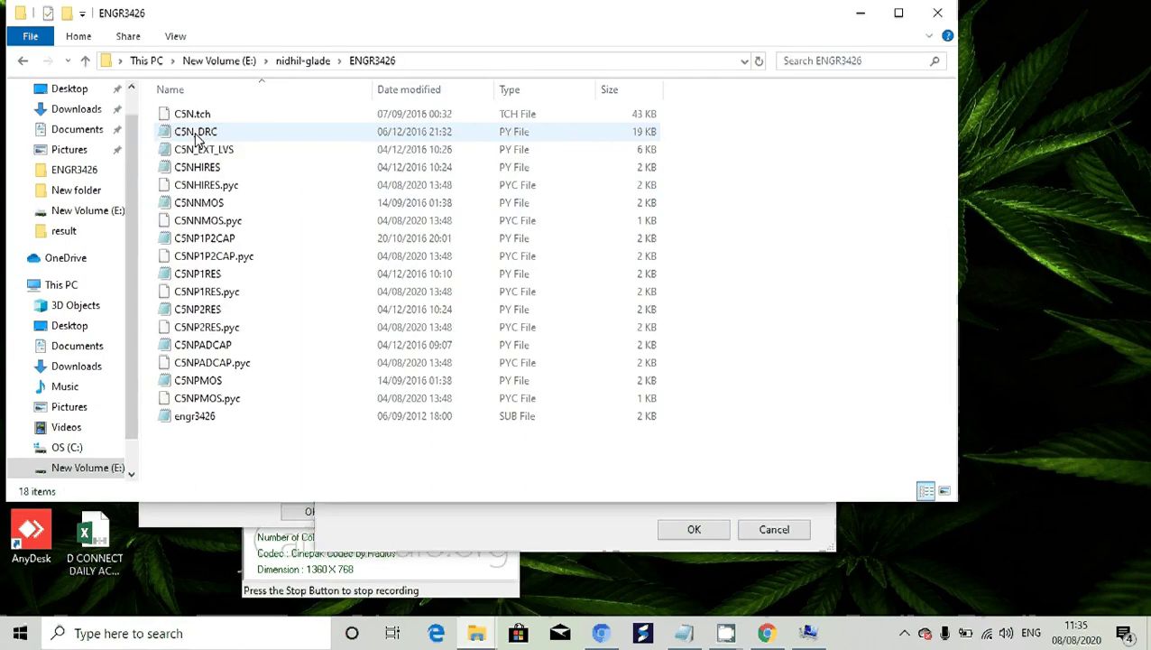
left_click(413, 62)
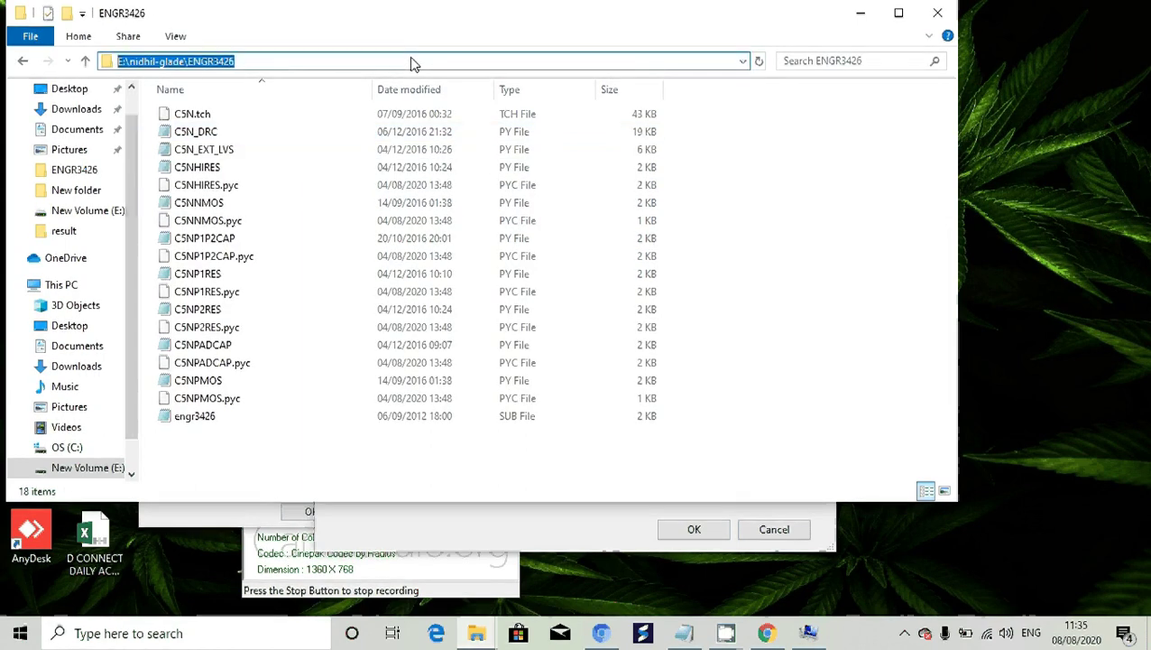
right_click(410, 64)
left_click(446, 113)
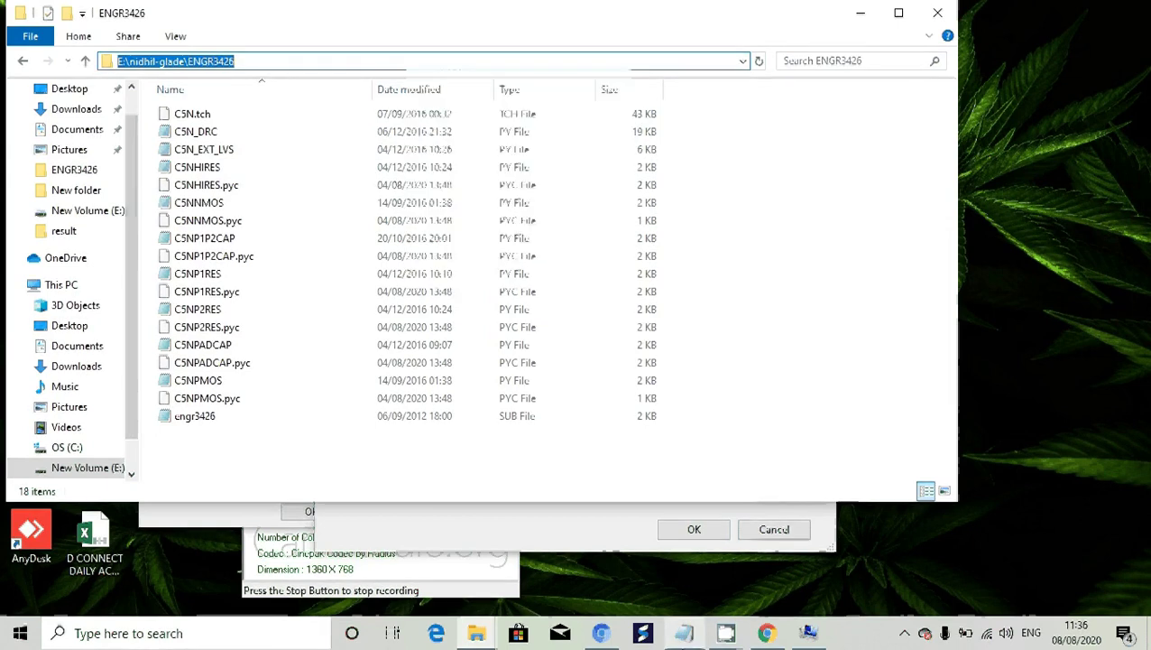
mouse_move(792, 636)
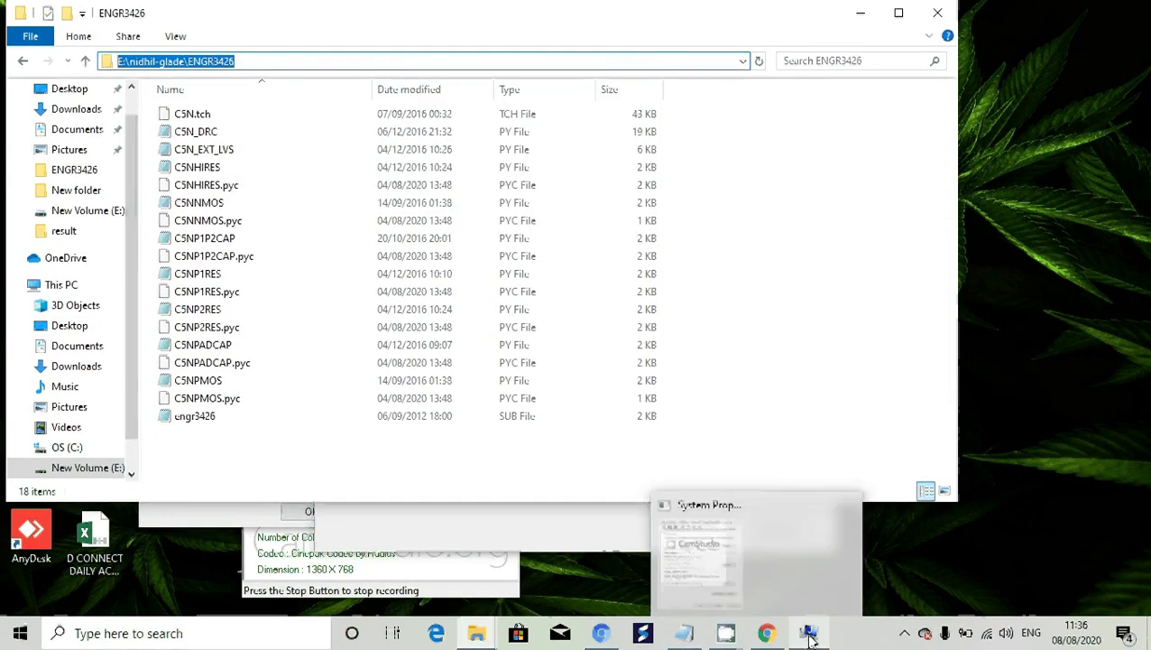
Append E:\nidhil-glade\ENGR3426 to the PYTHONPATH value and save the variable
left_click(808, 637)
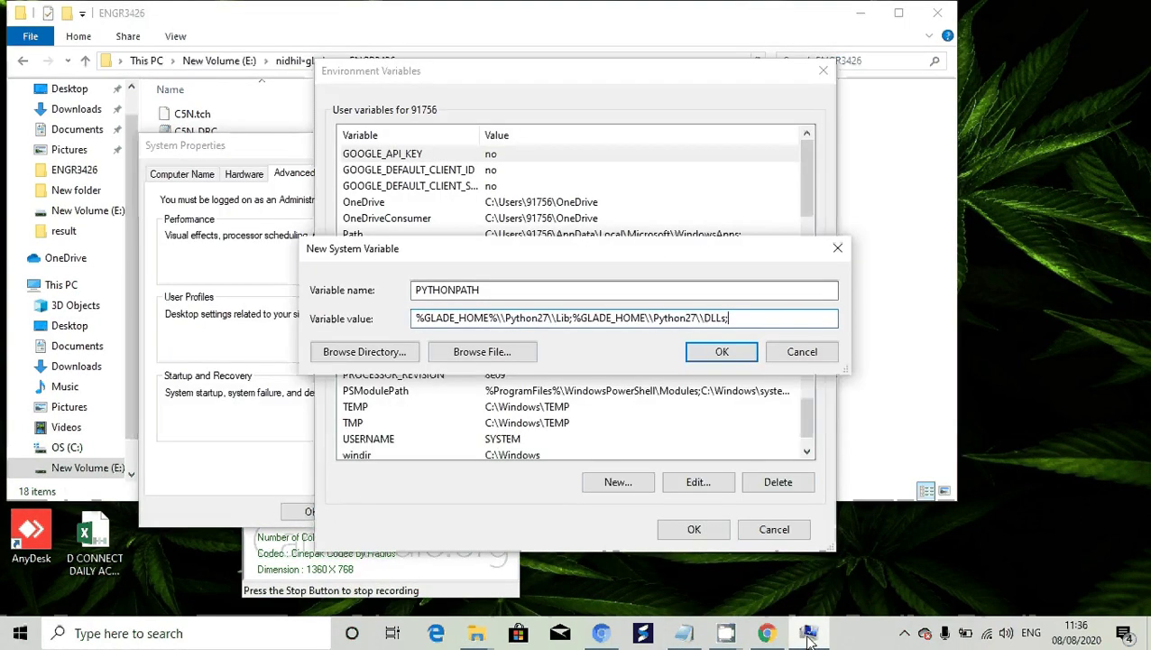
right_click(747, 327)
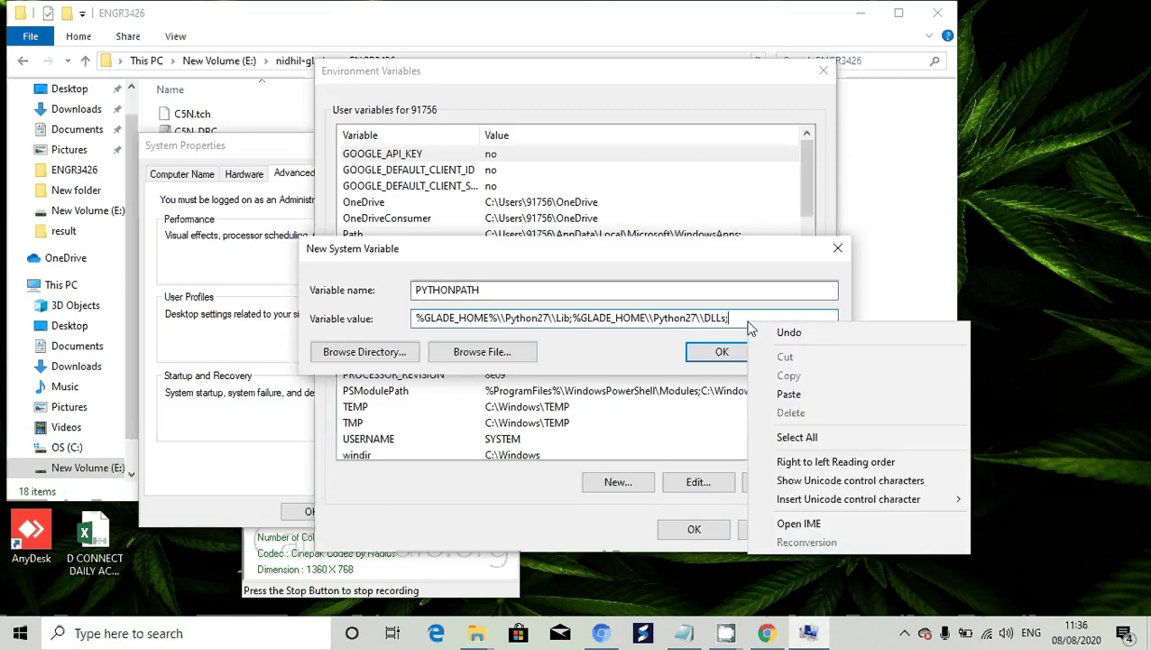
left_click(807, 397)
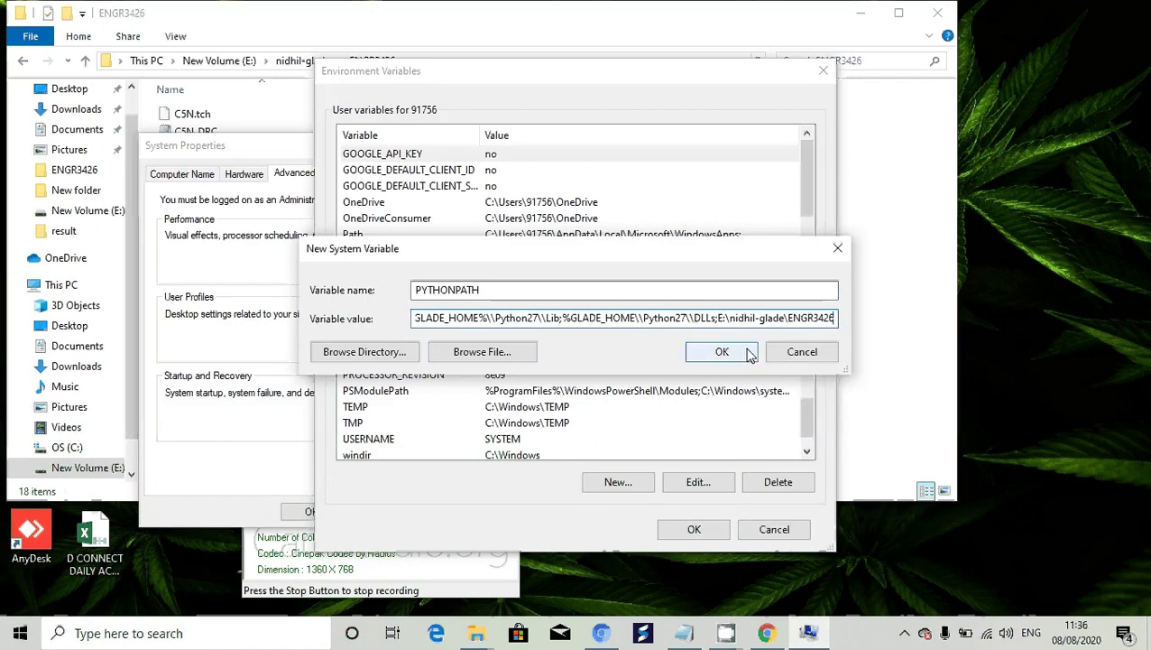
left_click(742, 352)
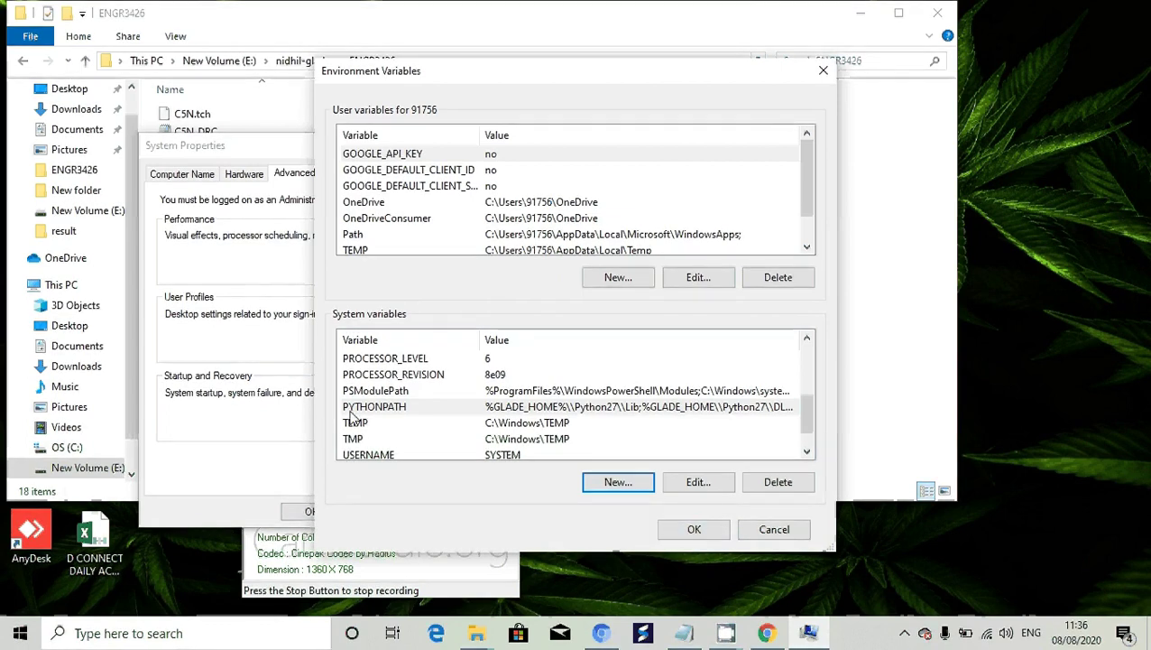
Recheck the full PYTHONPATH value, then confirm Environment Variables and System Properties
double_click(471, 408)
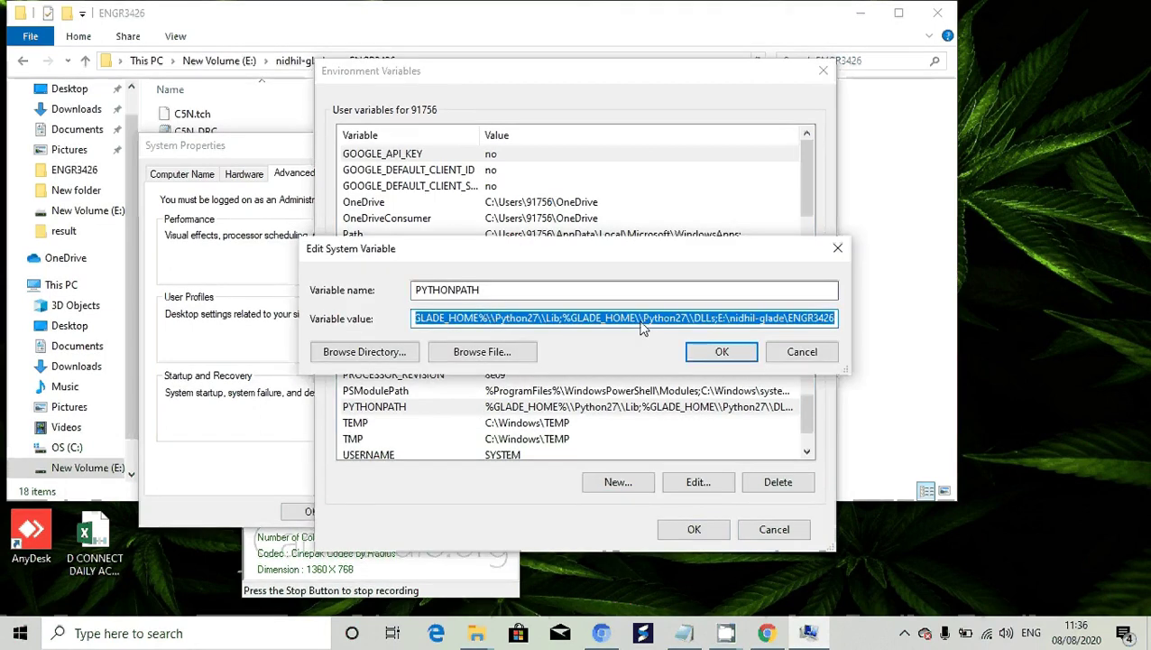
left_click(722, 352)
left_click(694, 531)
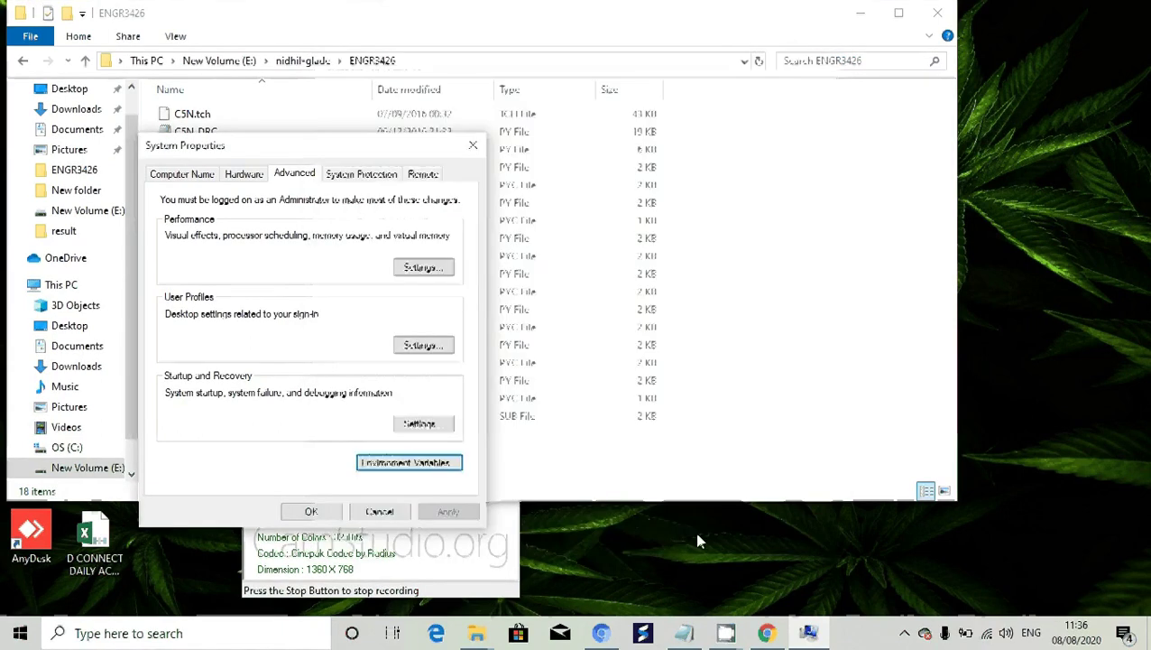
left_click(313, 512)
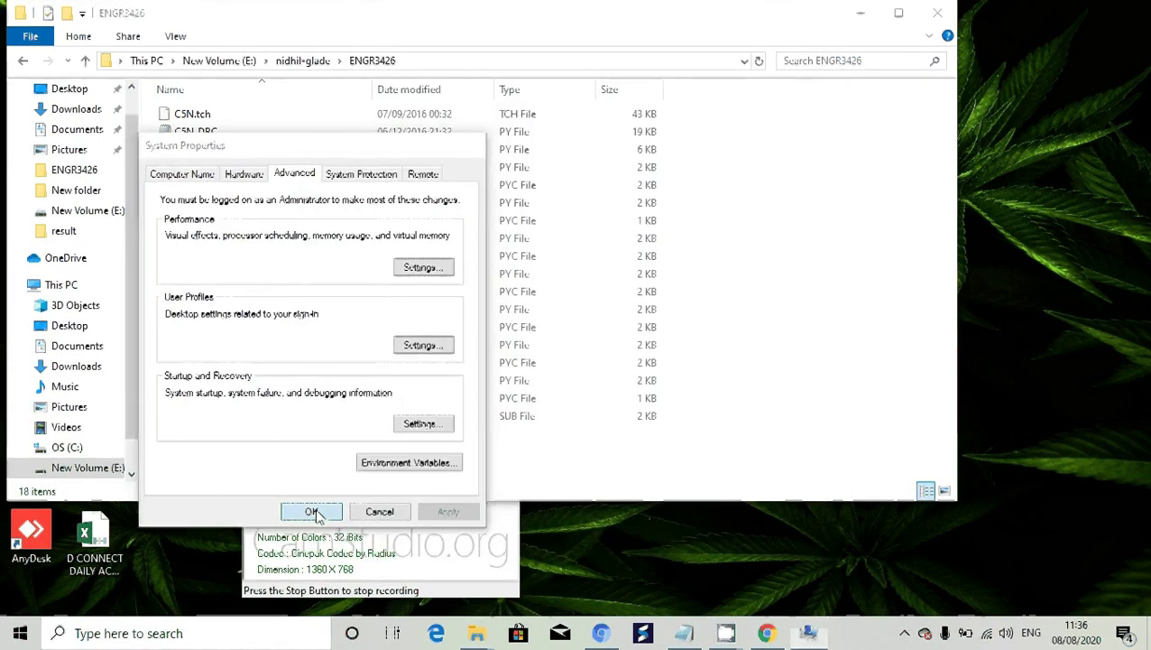
Go from nidhil-glade into glade_istallation > glade4_win64 > glade4_win64 and run glade
left_click(85, 61)
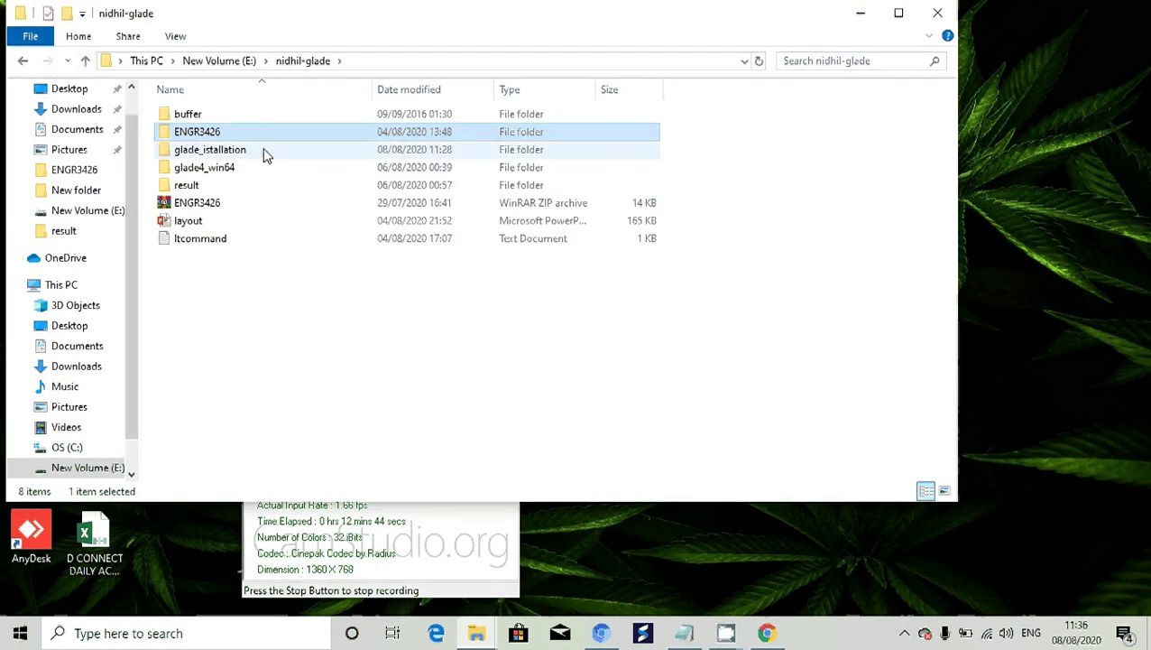
double_click(263, 149)
double_click(244, 114)
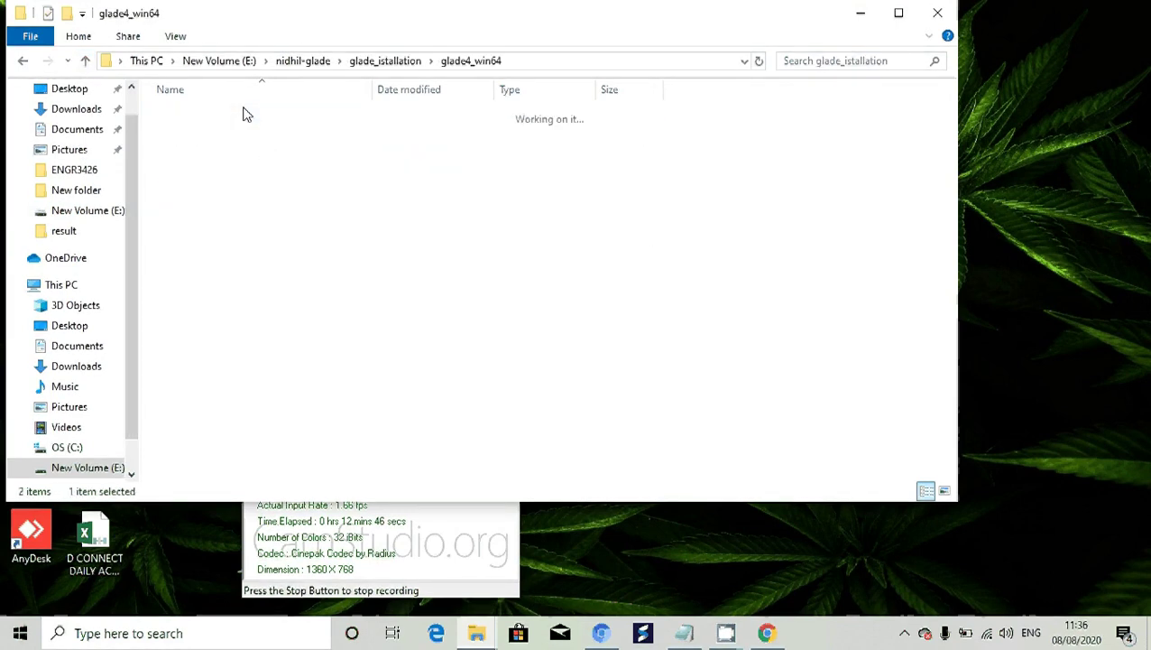
double_click(243, 119)
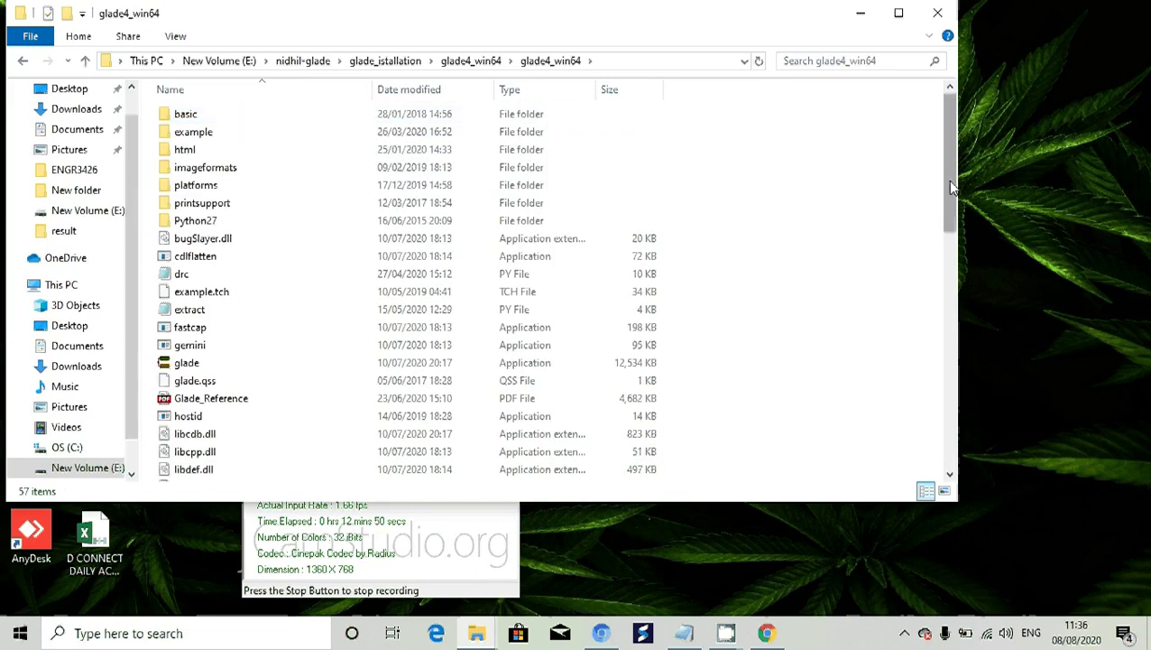
left_click_drag(947, 180, 954, 244)
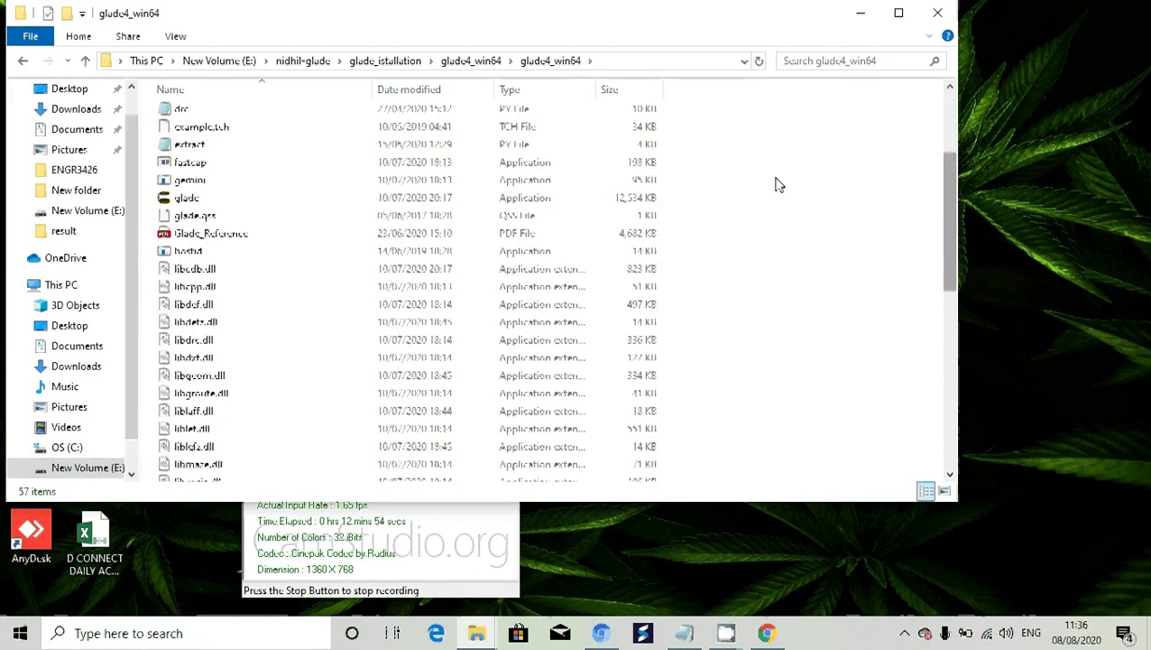
left_click(317, 200)
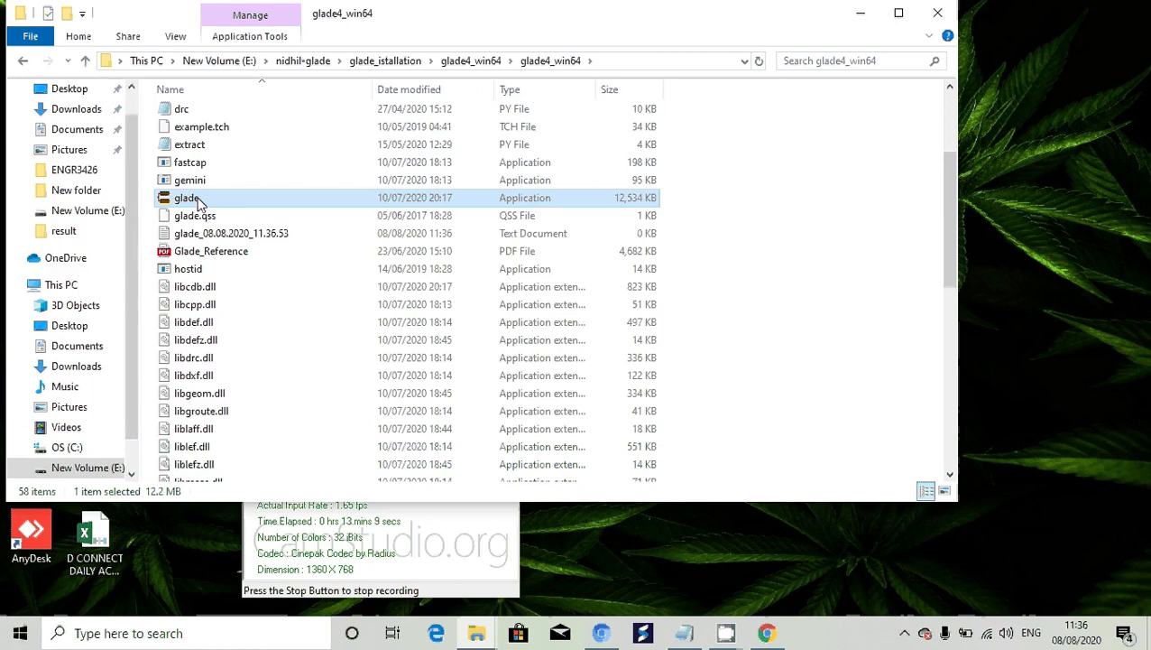
double_click(187, 198)
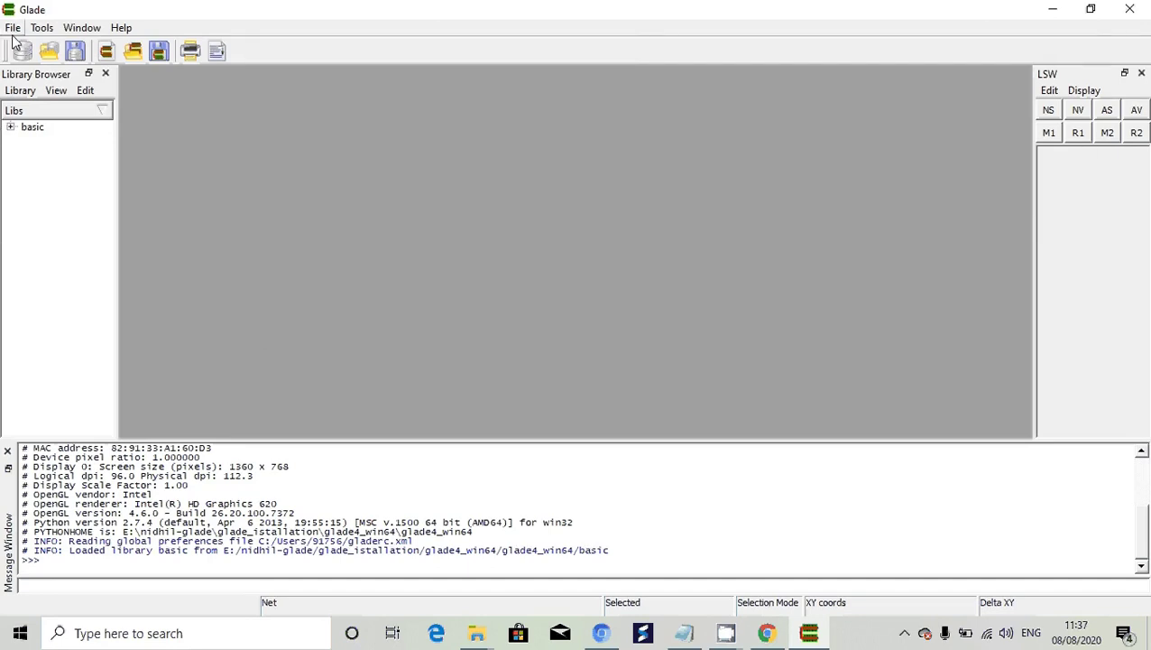
Close Glade and deselect files in the glade4_win64 folder, showing the new glade_08.08.2020_11.36.53 log
left_click(1140, 11)
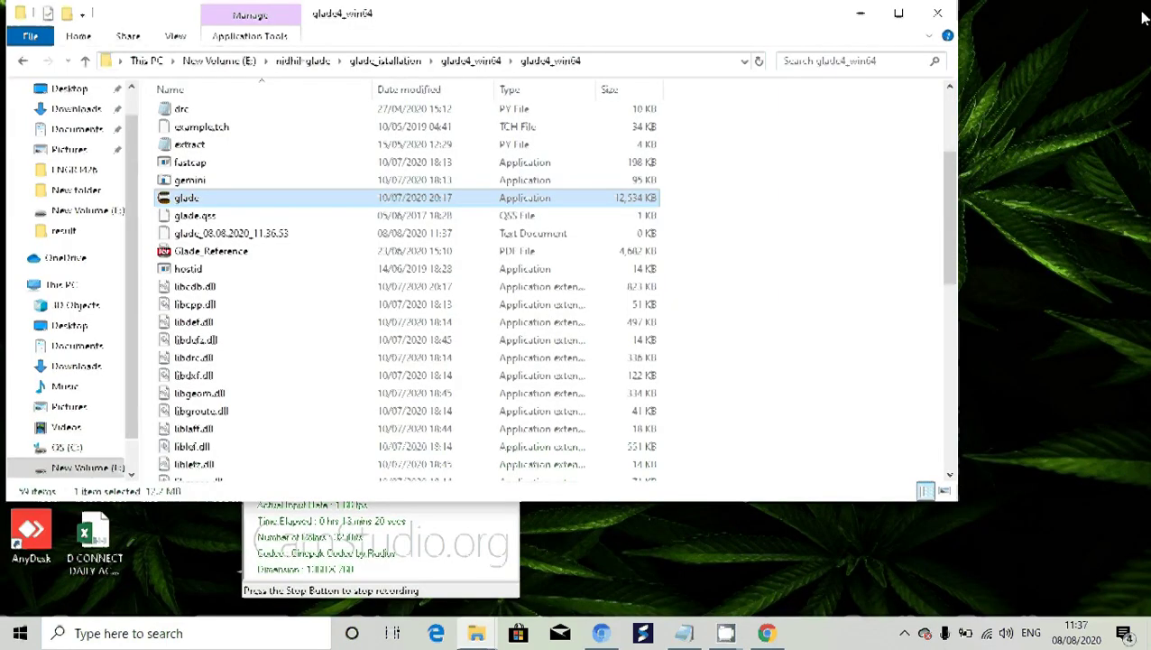
left_click(894, 226)
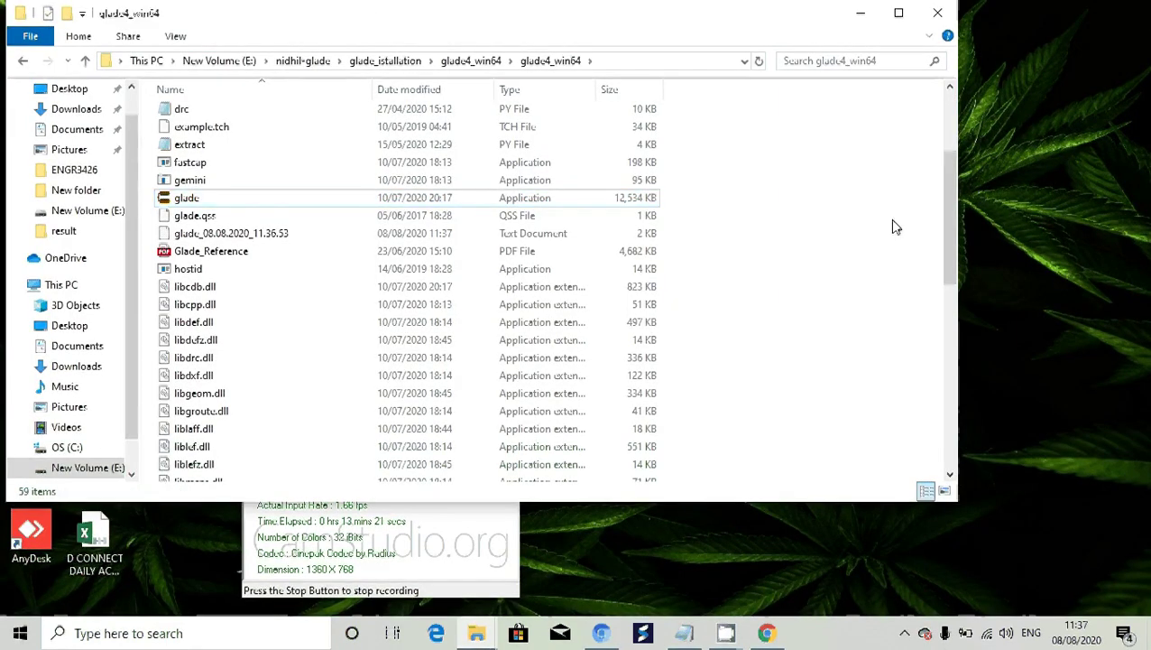
left_click_drag(945, 174, 946, 171)
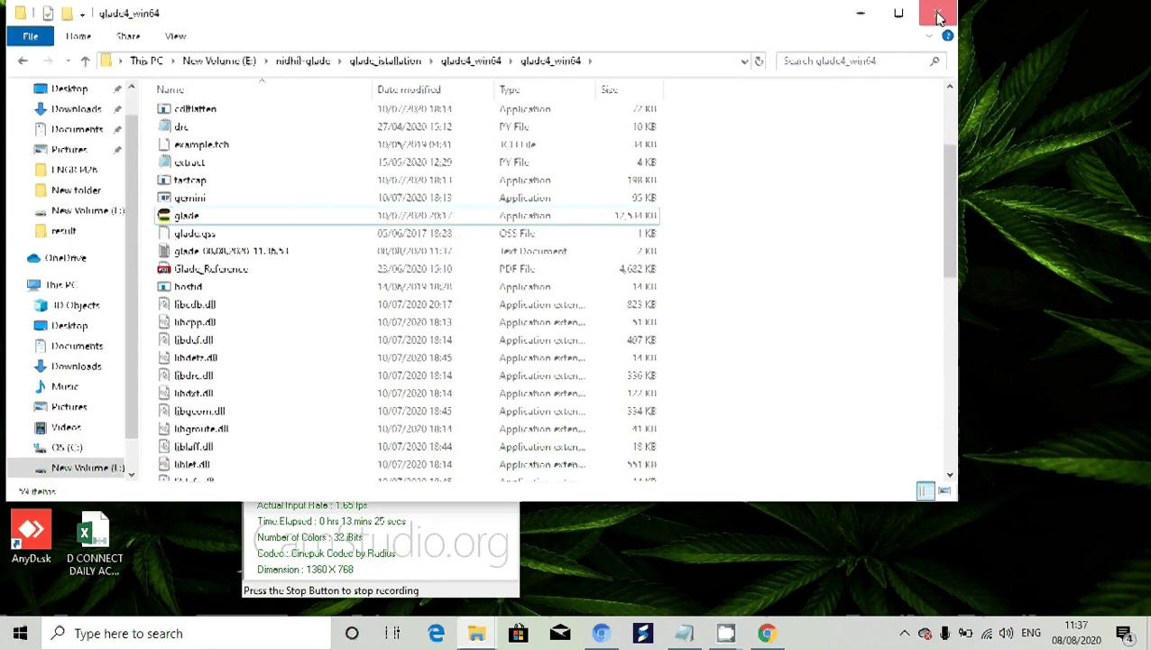
Close the glade4_win64 Explorer window and bring Chrome's APDK CNM25 download page to the front
left_click(939, 13)
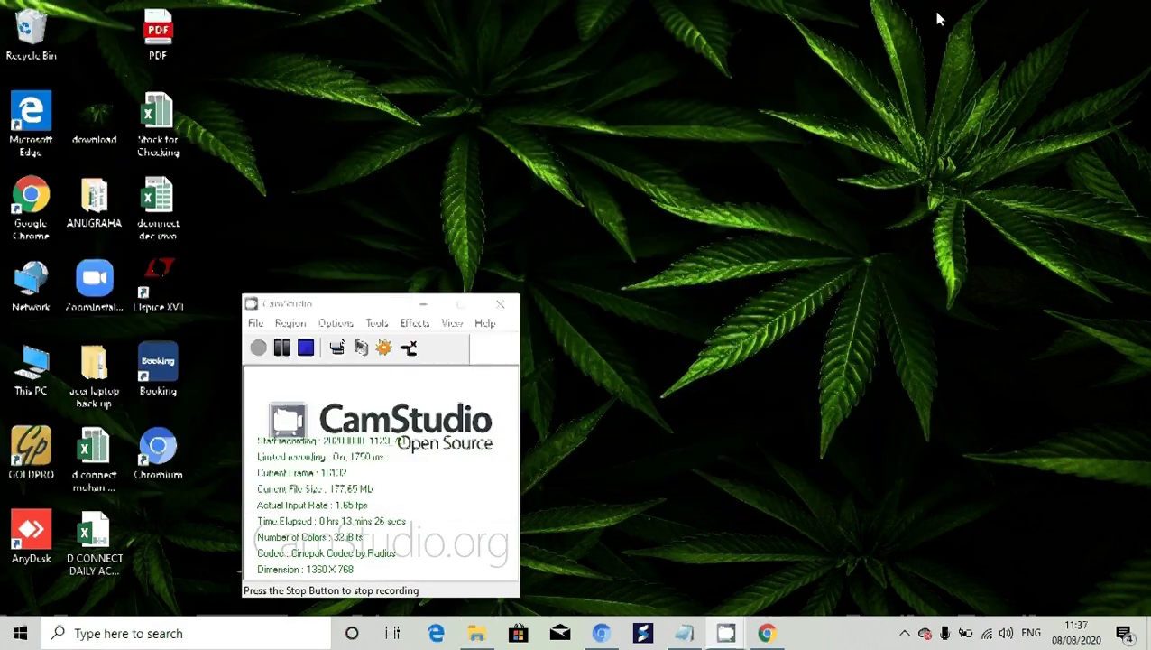
left_click(781, 638)
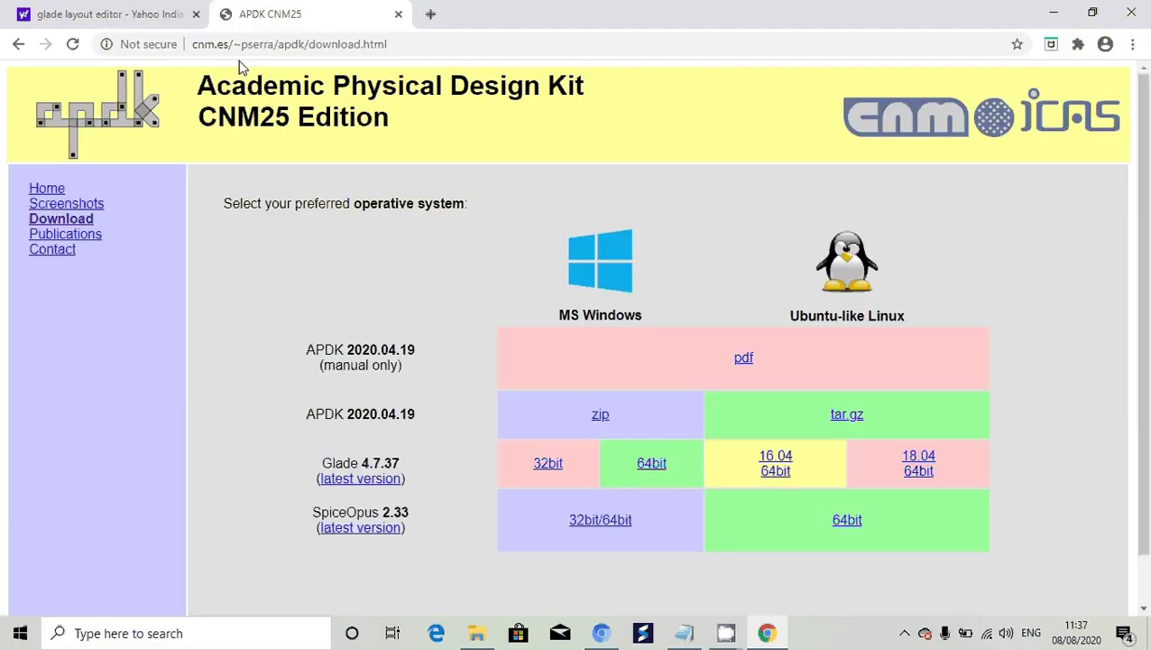